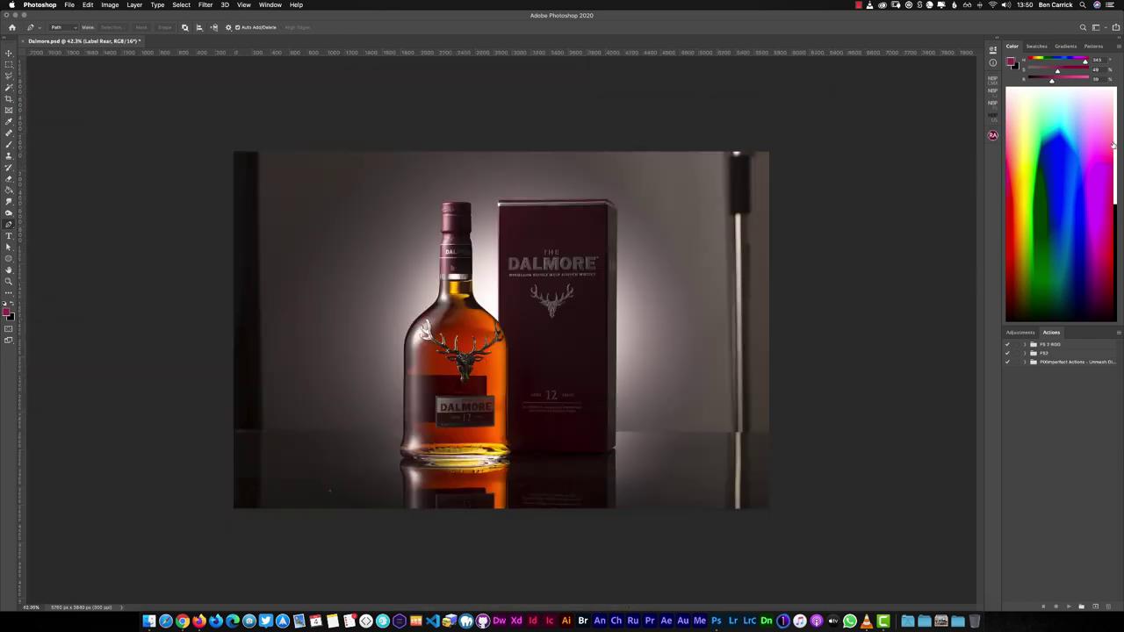
# Step: Apply the Screen blend mode at 100% opacity to the Label Rear layer
pyautogui.scroll(5, 501, 330)
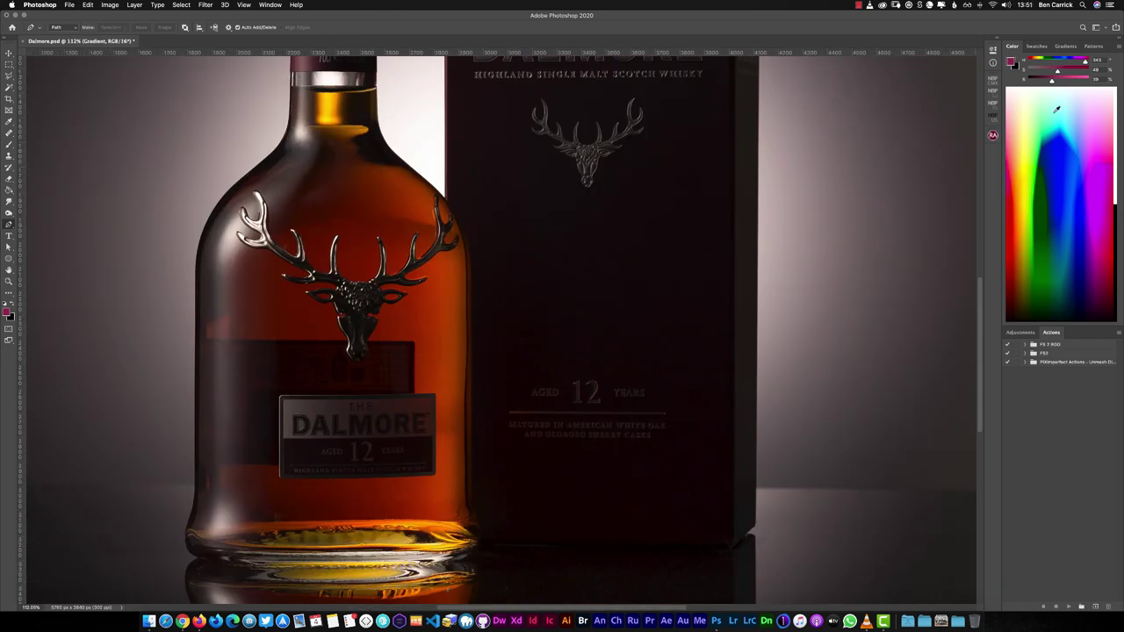
pyautogui.scroll(2, 502, 330)
pyautogui.scroll(-8, 502, 330)
pyautogui.press('z')
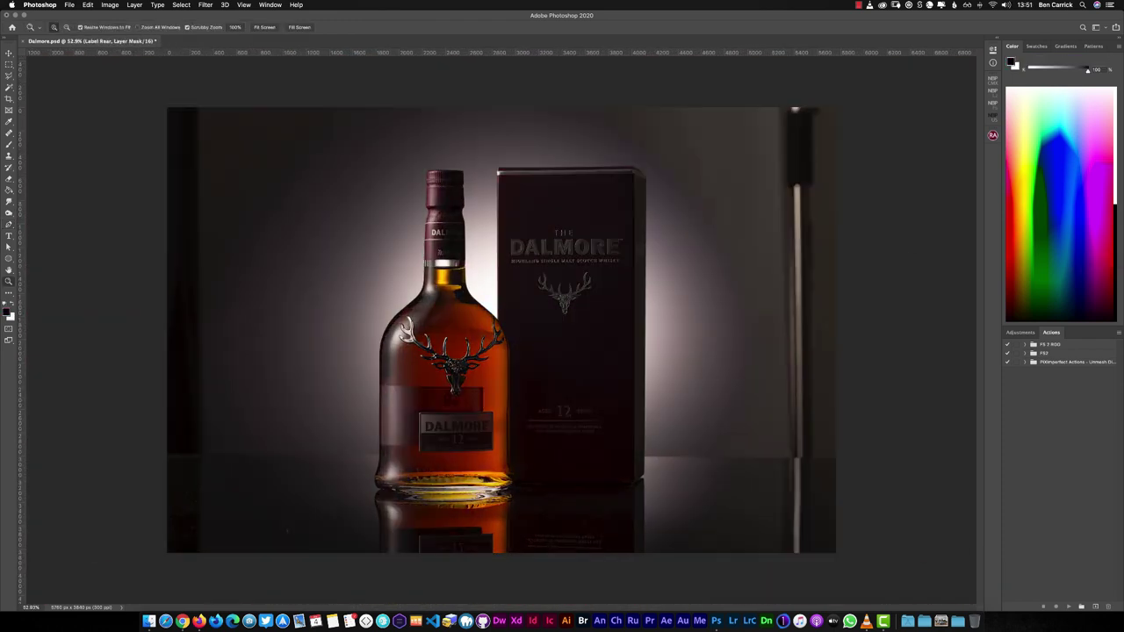
pyautogui.moveTo(361, 422); pyautogui.dragTo(457, 421)
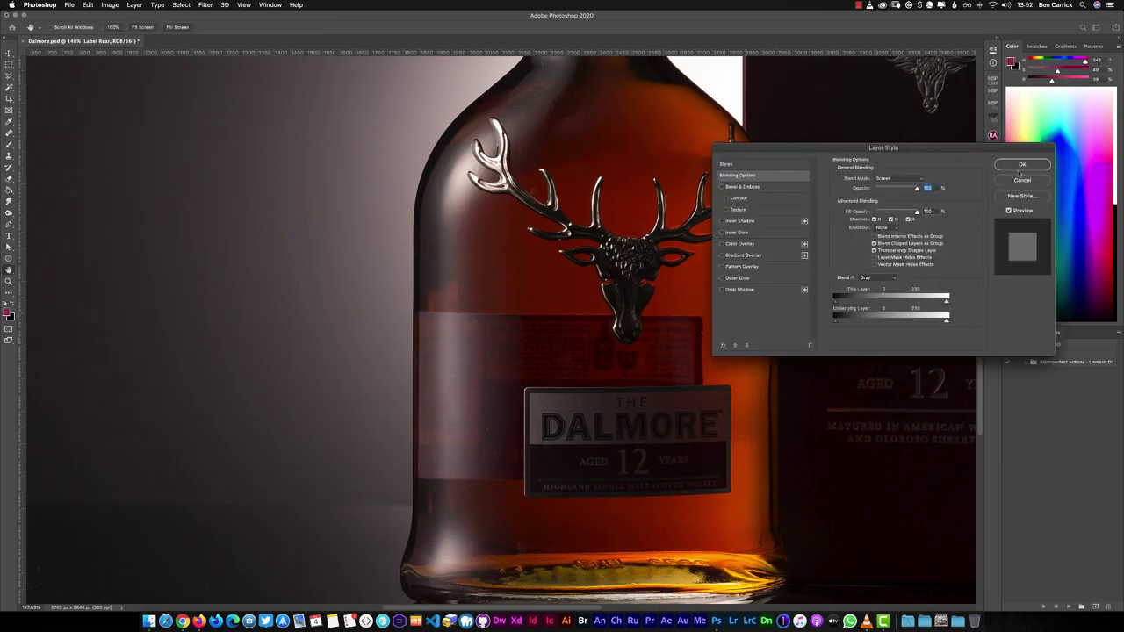
pyautogui.click(1021, 166)
# Step: Set up a resized brush with white as the foreground colour on the D&B Gray Layer
pyautogui.press('b')
pyautogui.moveTo(519, 317); pyautogui.dragTo(525, 316)
pyautogui.press('d')
pyautogui.press('x')
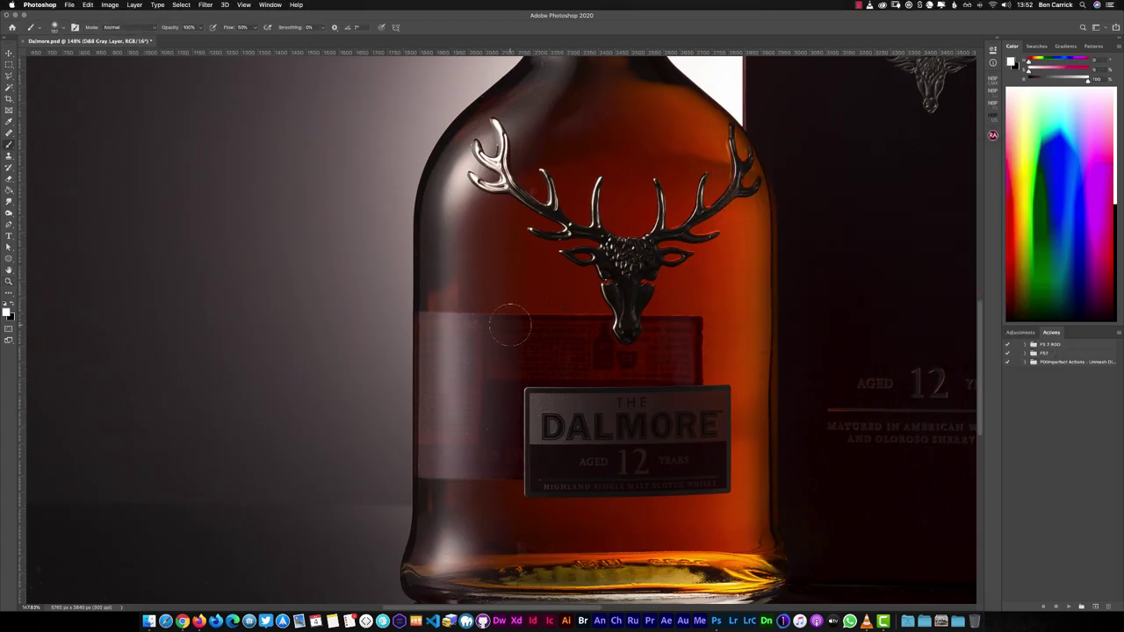
pyautogui.scroll(-3, 478, 474)
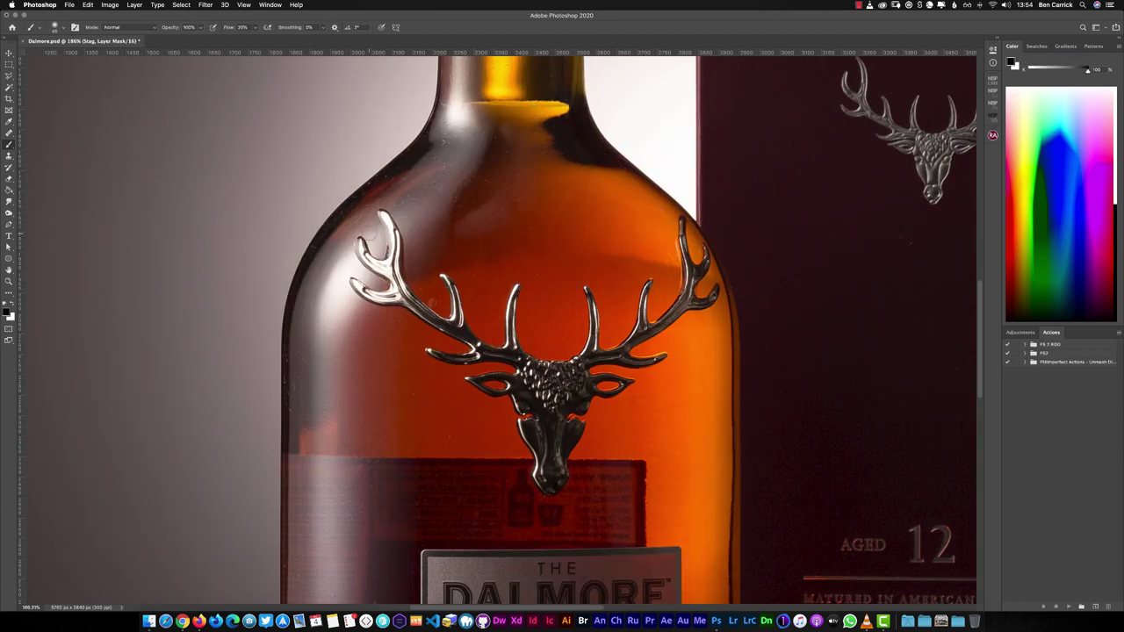
# Step: Set the brush flow to 100% and paint black on the Stag layer mask along the stag's left antler, forehead and ear
pyautogui.hotkey('shift', '0')
pyautogui.moveTo(379, 216)
pyautogui.mouseDown()
pyautogui.moveTo(379, 264)
pyautogui.moveTo(406, 302)
pyautogui.moveTo(474, 348)
pyautogui.moveTo(531, 487)
pyautogui.mouseUp()
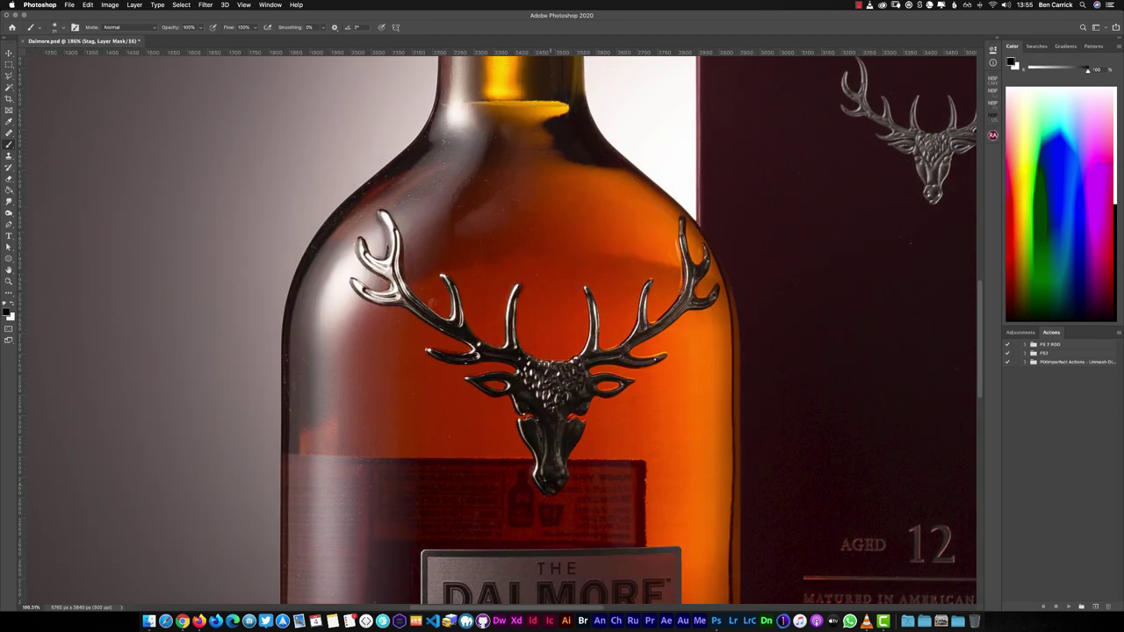
pyautogui.moveTo(582, 360)
pyautogui.mouseDown()
pyautogui.moveTo(707, 259)
pyautogui.moveTo(640, 330)
pyautogui.moveTo(518, 360)
pyautogui.mouseUp()
pyautogui.scroll(7, 499, 330)
pyautogui.moveTo(469, 435); pyautogui.dragTo(516, 441)
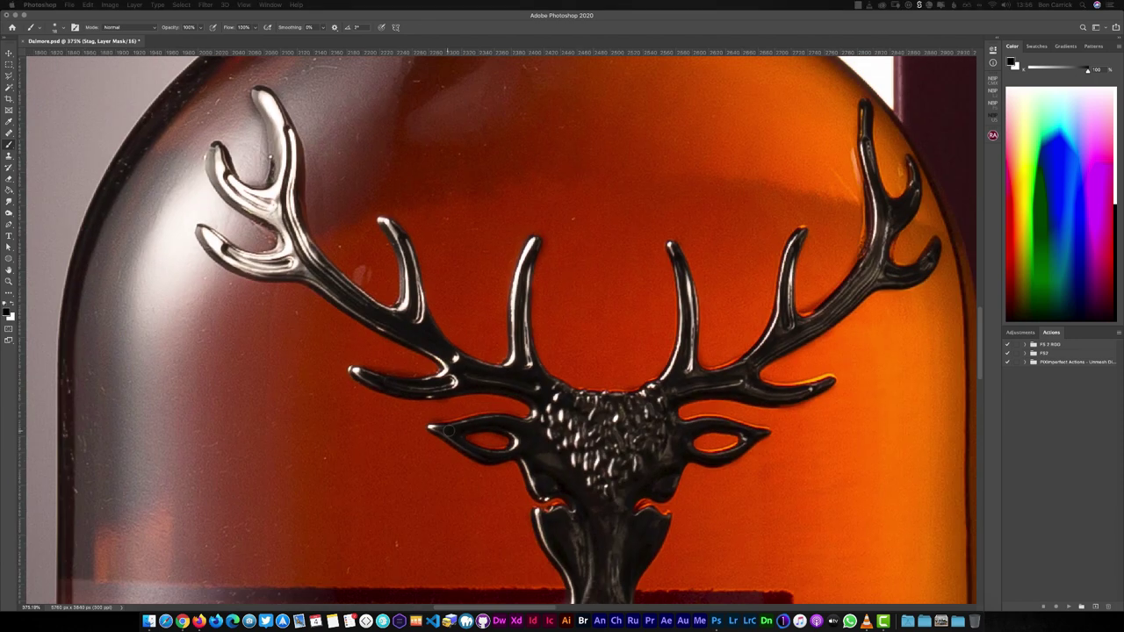
# Step: Paint black on the Stag layer mask around and between both antlers, and toggle the mask overlay to check the edges
pyautogui.moveTo(223, 236); pyautogui.dragTo(267, 273)
pyautogui.moveTo(416, 344)
pyautogui.mouseDown()
pyautogui.moveTo(448, 376)
pyautogui.moveTo(489, 388)
pyautogui.mouseUp()
pyautogui.moveTo(674, 377)
pyautogui.mouseDown()
pyautogui.moveTo(739, 373)
pyautogui.moveTo(864, 279)
pyautogui.mouseUp()
pyautogui.moveTo(876, 210); pyautogui.dragTo(927, 265)
pyautogui.moveTo(597, 394); pyautogui.dragTo(606, 198)
pyautogui.press(']')
pyautogui.moveTo(564, 270)
pyautogui.mouseDown()
pyautogui.moveTo(593, 383)
pyautogui.moveTo(667, 211)
pyautogui.moveTo(632, 233)
pyautogui.mouseUp()
pyautogui.scroll(-7, 499, 334)
pyautogui.press('\\')
# Step: Paint black on the Curves 1 layer mask along the edges of the stag's left antler branches
pyautogui.scroll(8, 531, 290)
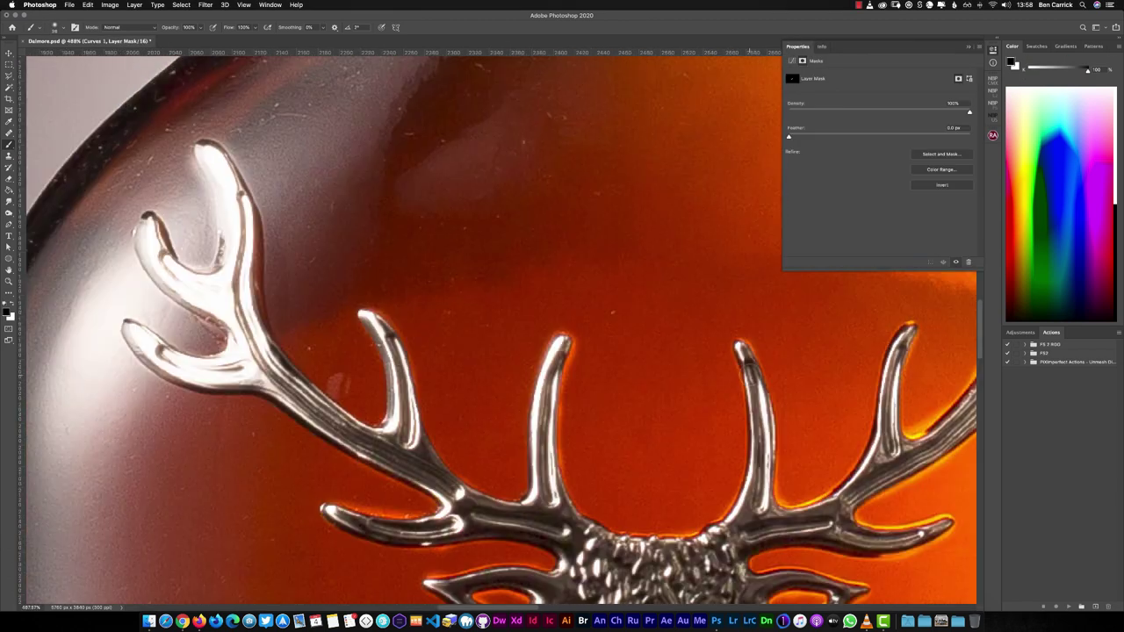
pyautogui.moveTo(389, 298); pyautogui.dragTo(483, 476)
pyautogui.moveTo(566, 336)
pyautogui.mouseDown()
pyautogui.moveTo(583, 356)
pyautogui.moveTo(577, 485)
pyautogui.mouseUp()
pyautogui.moveTo(420, 505); pyautogui.dragTo(353, 502)
pyautogui.moveTo(535, 549); pyautogui.dragTo(579, 354)
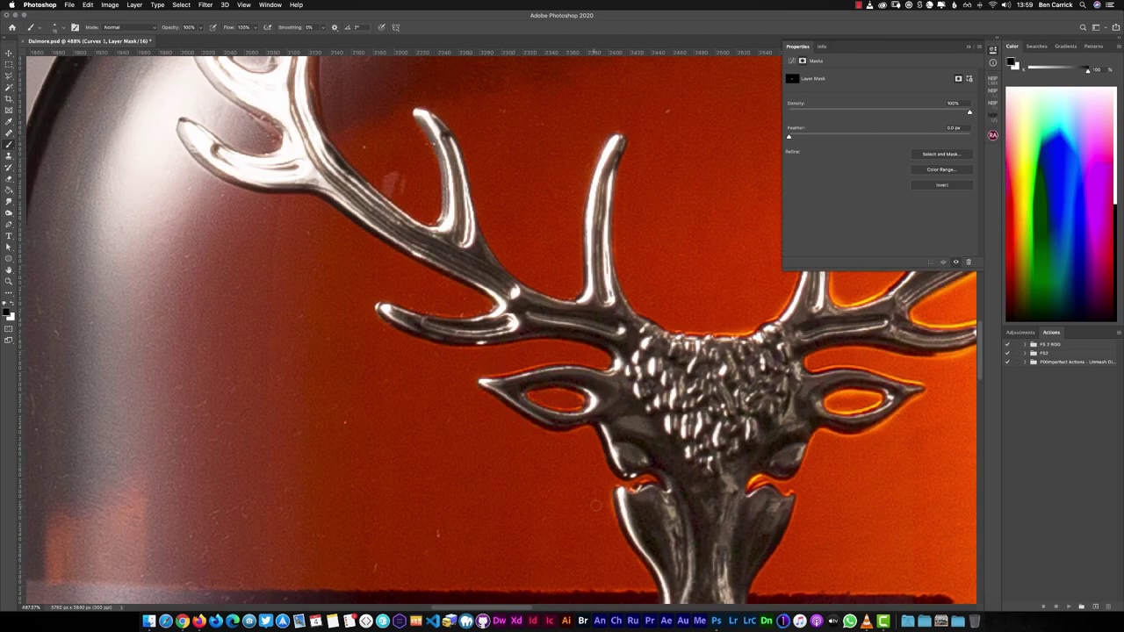
# Step: Clean up the Curves 1 layer mask with black strokes around the stag's forehead, ears and face, and fit the image on screen
pyautogui.hscroll(3, 575, 435)
pyautogui.scroll(3, 575, 434)
pyautogui.moveTo(663, 299)
pyautogui.mouseDown()
pyautogui.moveTo(735, 273)
pyautogui.moveTo(705, 362)
pyautogui.mouseUp()
pyautogui.scroll(3, 712, 263)
pyautogui.hscroll(3, 712, 263)
pyautogui.hscroll(-4, 695, 423)
pyautogui.moveTo(736, 406); pyautogui.dragTo(649, 446)
pyautogui.hscroll(-4, 650, 446)
pyautogui.scroll(-3, 500, 329)
pyautogui.hscroll(-3, 500, 329)
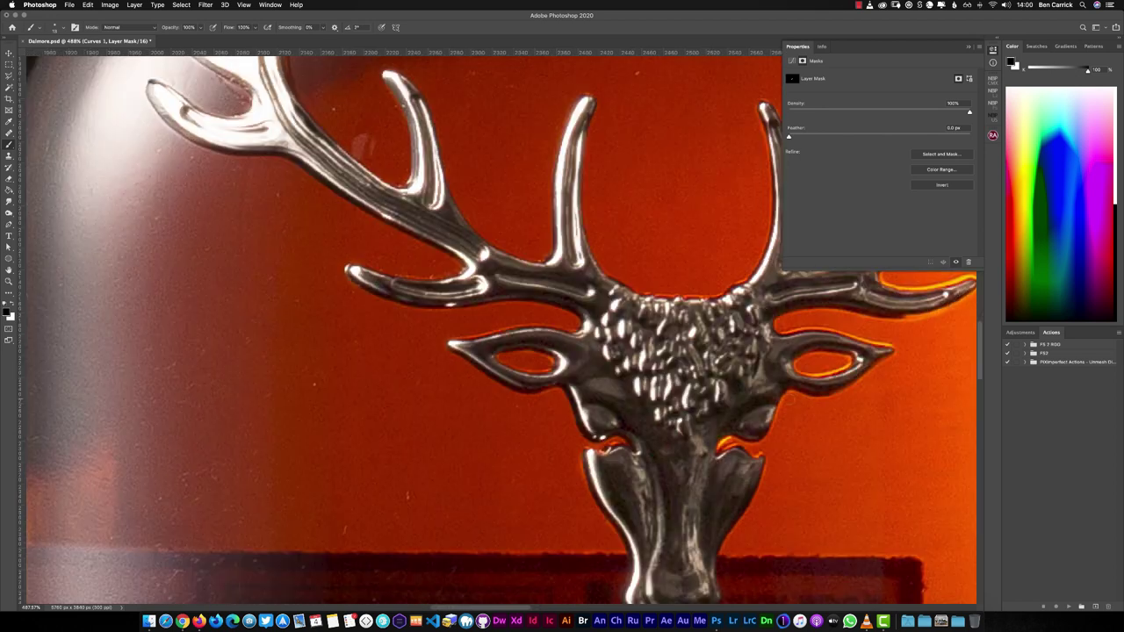
pyautogui.click(616, 404)
pyautogui.scroll(-4, 616, 404)
pyautogui.scroll(-5, 571, 352)
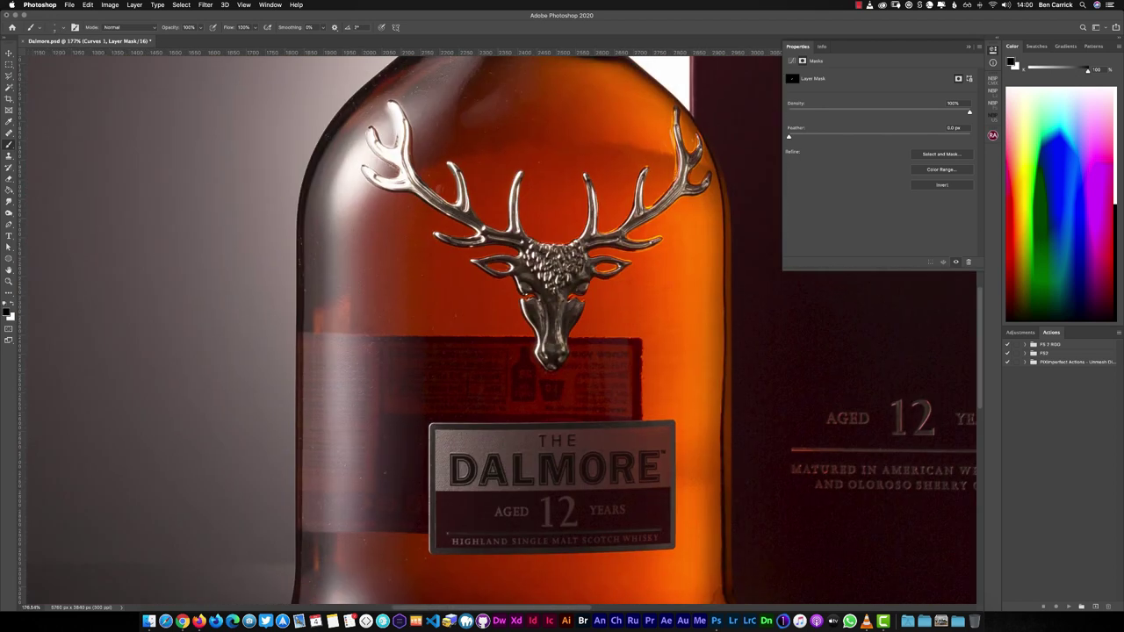
pyautogui.press('super+0')
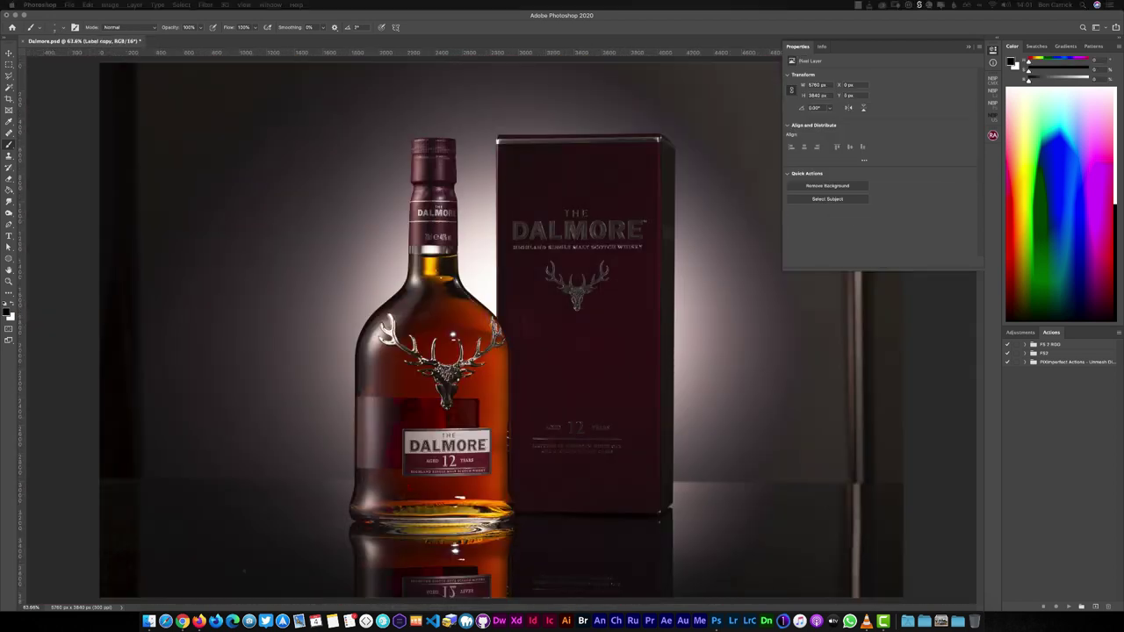
# Step: Trace a Pen tool path around the bottle's front label, following its rounded corners
pyautogui.scroll(5, 344, 484)
pyautogui.scroll(3, 343, 483)
pyautogui.hscroll(5, 439, 430)
pyautogui.press('j')
pyautogui.press('p')
pyautogui.scroll(2, 158, 386)
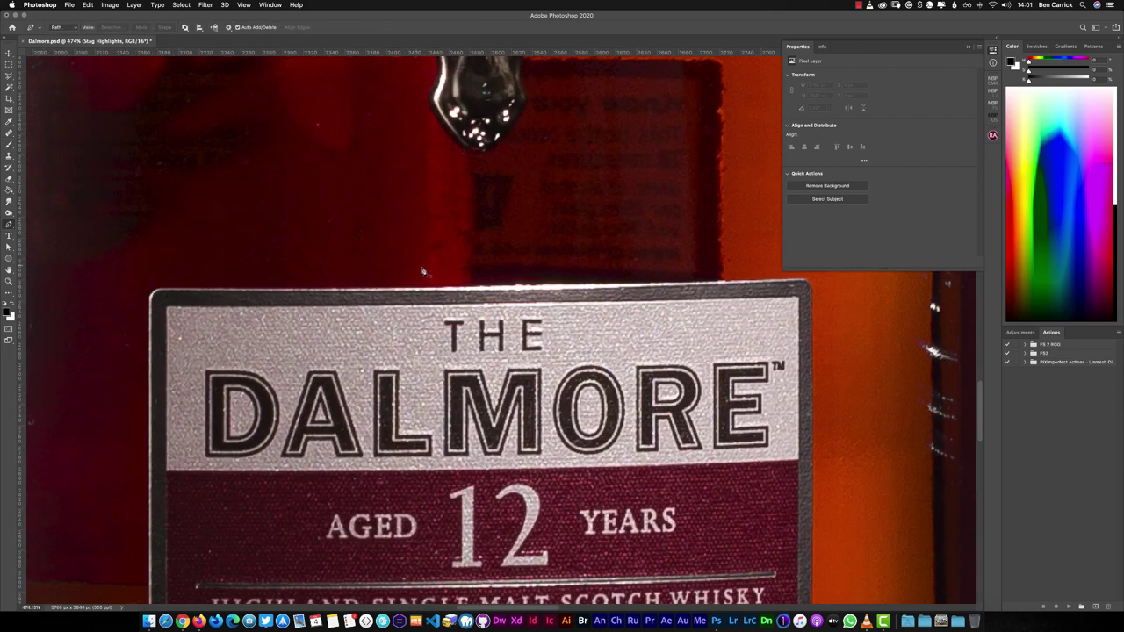
pyautogui.click(151, 292)
pyautogui.scroll(-3, 149, 345)
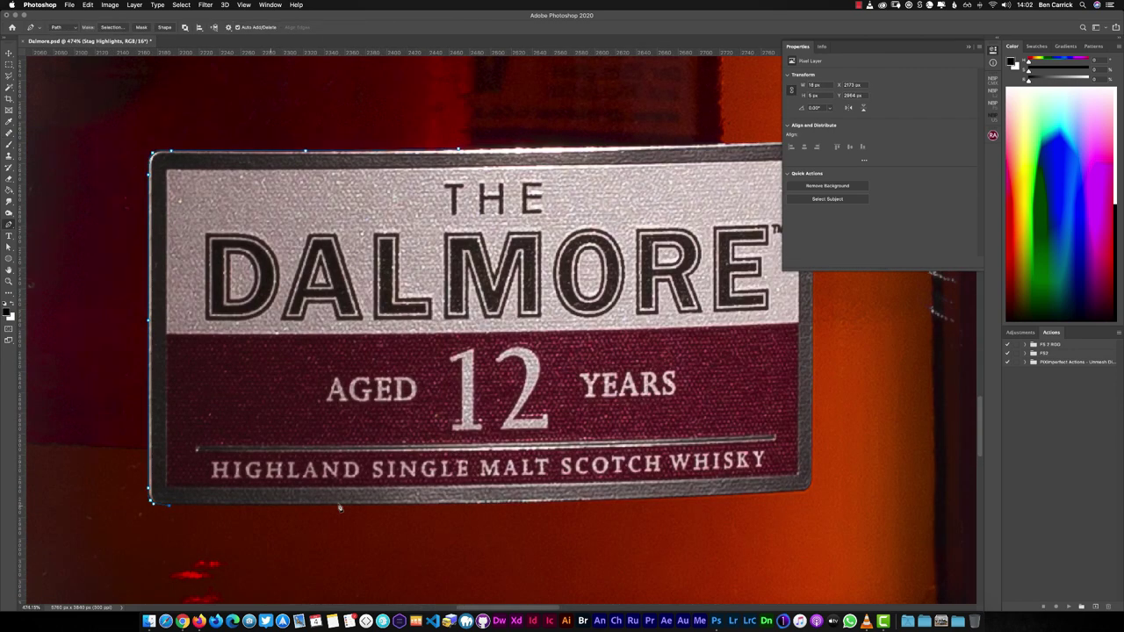
pyautogui.hscroll(3, 790, 395)
pyautogui.scroll(2, 773, 307)
pyautogui.click(725, 211)
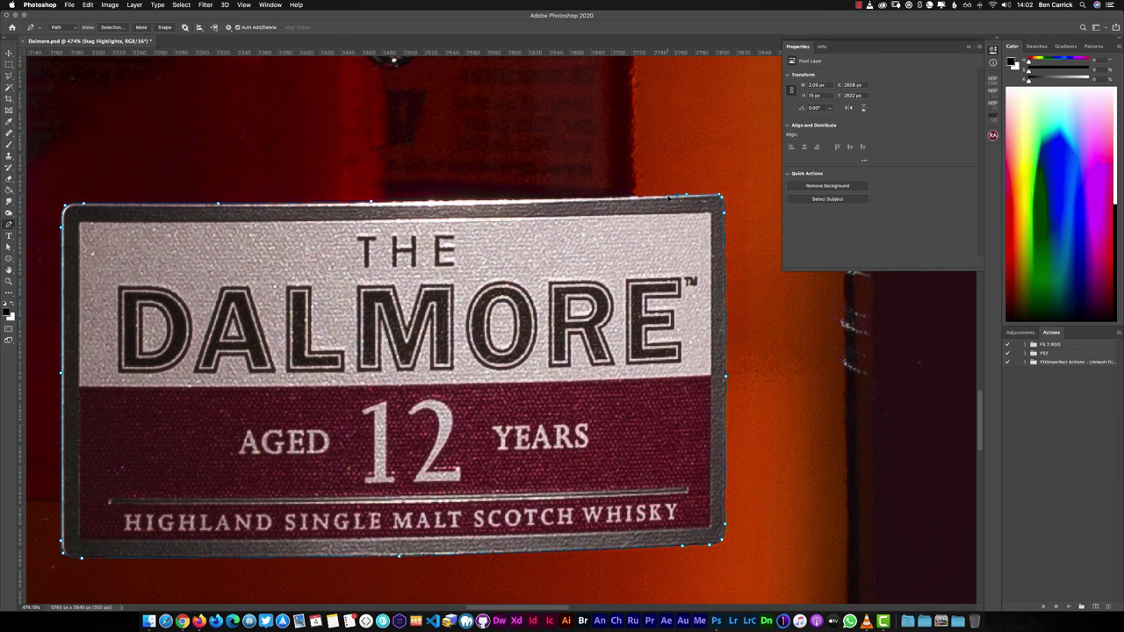
# Step: Refine the label path's anchor points so it follows the label's corners and edges closely
pyautogui.scroll(3, 506, 341)
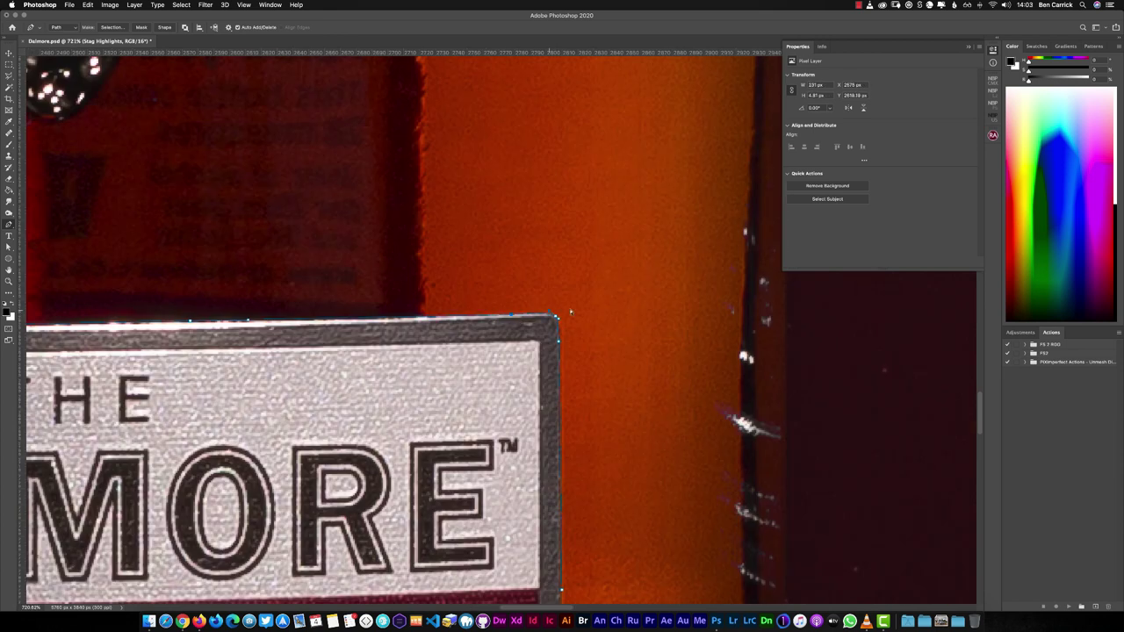
pyautogui.scroll(-10, 549, 314)
pyautogui.rightClick(559, 372)
pyautogui.click(553, 347)
pyautogui.hscroll(-10, 533, 354)
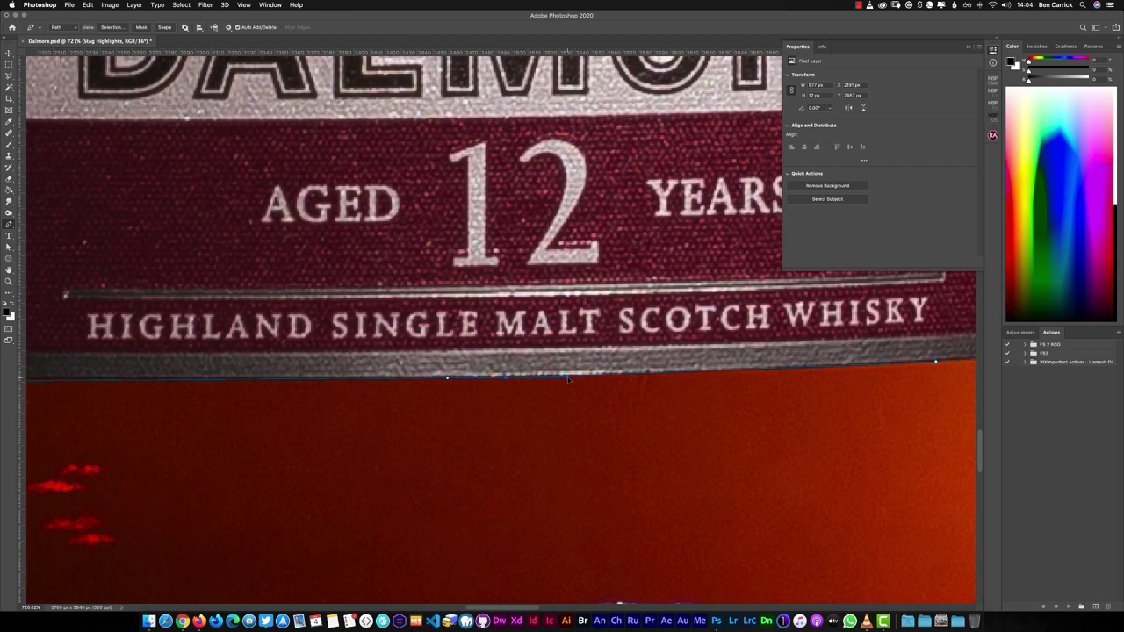
pyautogui.scroll(10, 425, 161)
pyautogui.scroll(-10, 424, 163)
pyautogui.rightClick(472, 292)
pyautogui.rightClick(406, 271)
pyautogui.scroll(5, 491, 325)
pyautogui.rightClick(353, 246)
pyautogui.click(430, 278)
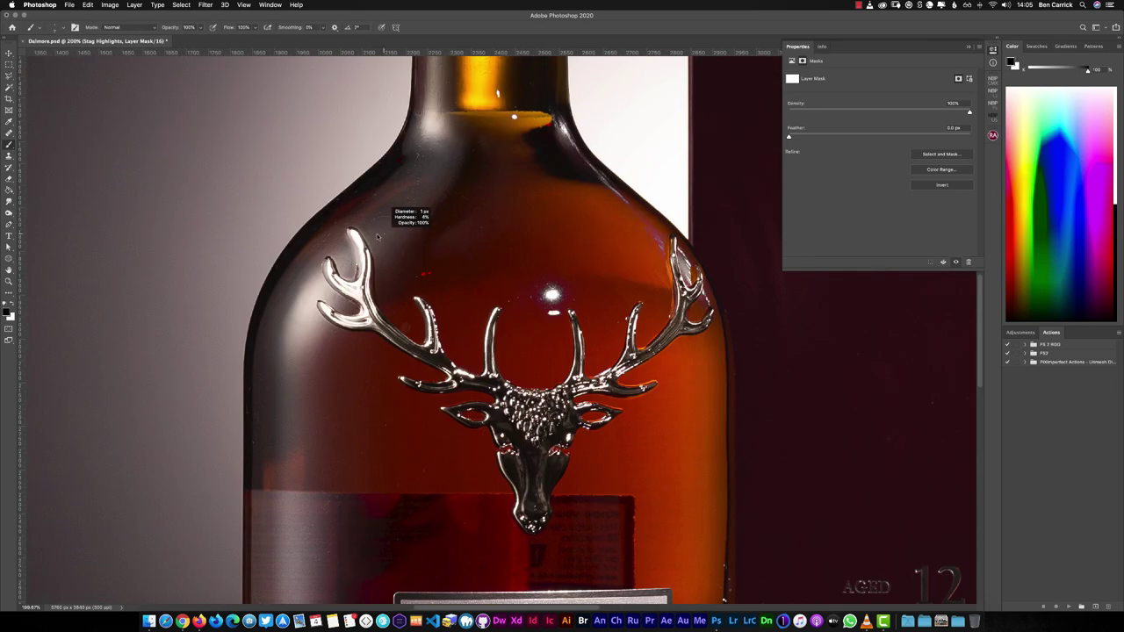
# Step: Resize the brush and paint on the Stag Highlights layer mask to keep the highlights only on the antlers and head
pyautogui.moveTo(377, 237); pyautogui.dragTo(397, 237)
pyautogui.moveTo(431, 307); pyautogui.dragTo(464, 374)
pyautogui.moveTo(464, 416); pyautogui.dragTo(513, 391)
pyautogui.moveTo(527, 395)
pyautogui.mouseDown()
pyautogui.moveTo(606, 382)
pyautogui.moveTo(560, 447)
pyautogui.mouseUp()
pyautogui.moveTo(509, 448)
pyautogui.mouseDown()
pyautogui.moveTo(602, 388)
pyautogui.moveTo(689, 264)
pyautogui.mouseUp()
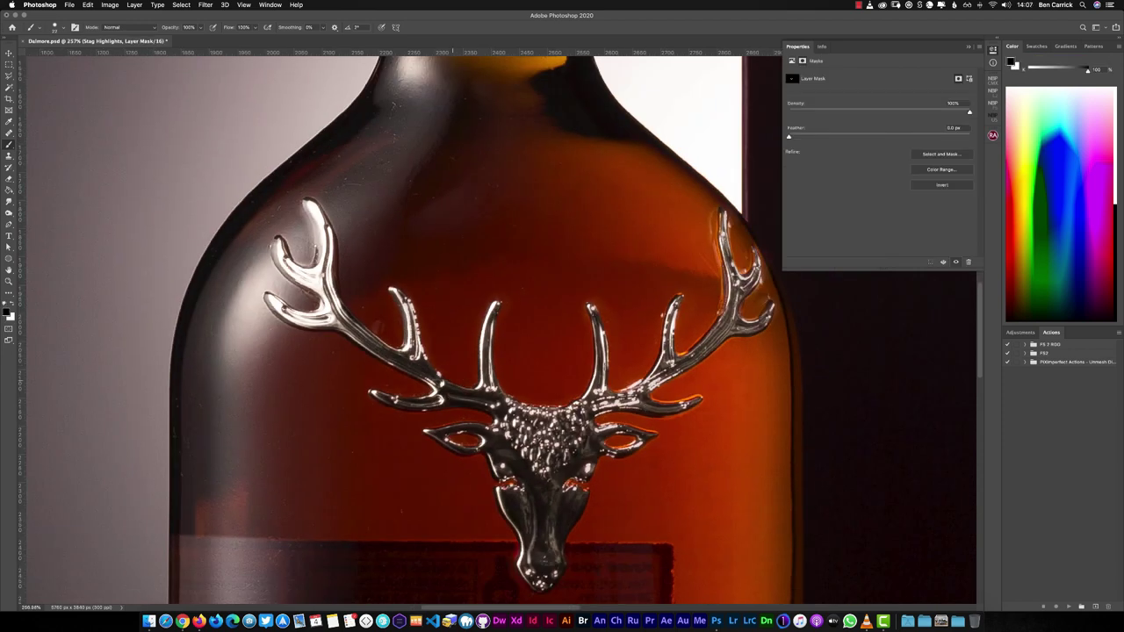
pyautogui.moveTo(632, 380)
pyautogui.mouseDown()
pyautogui.moveTo(650, 400)
pyautogui.moveTo(711, 296)
pyautogui.mouseUp()
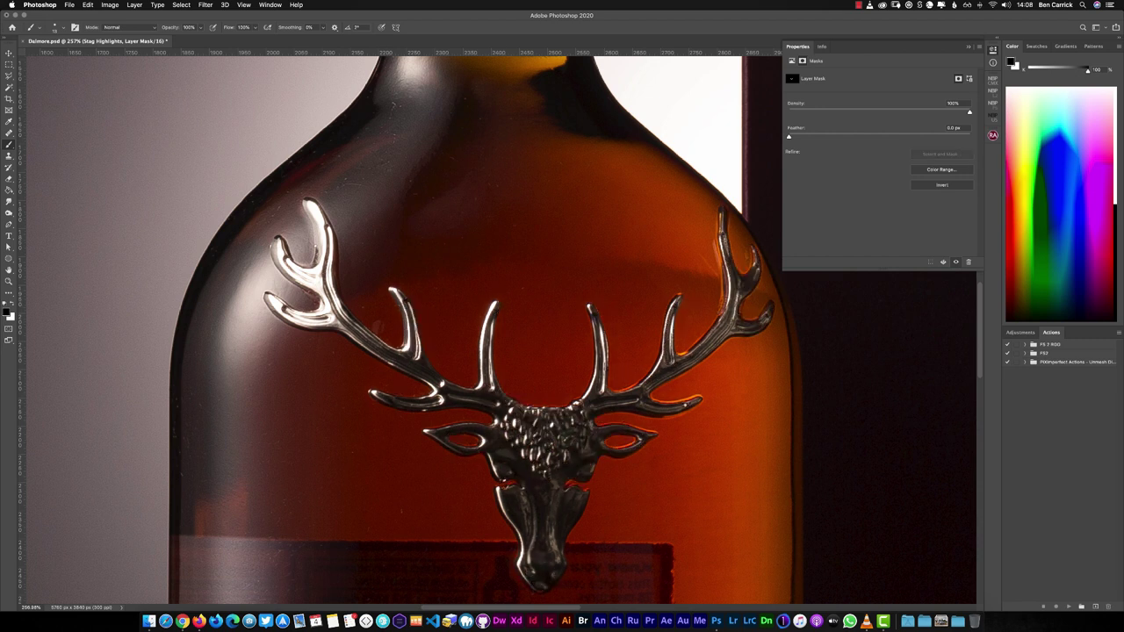
pyautogui.scroll(-10, 501, 330)
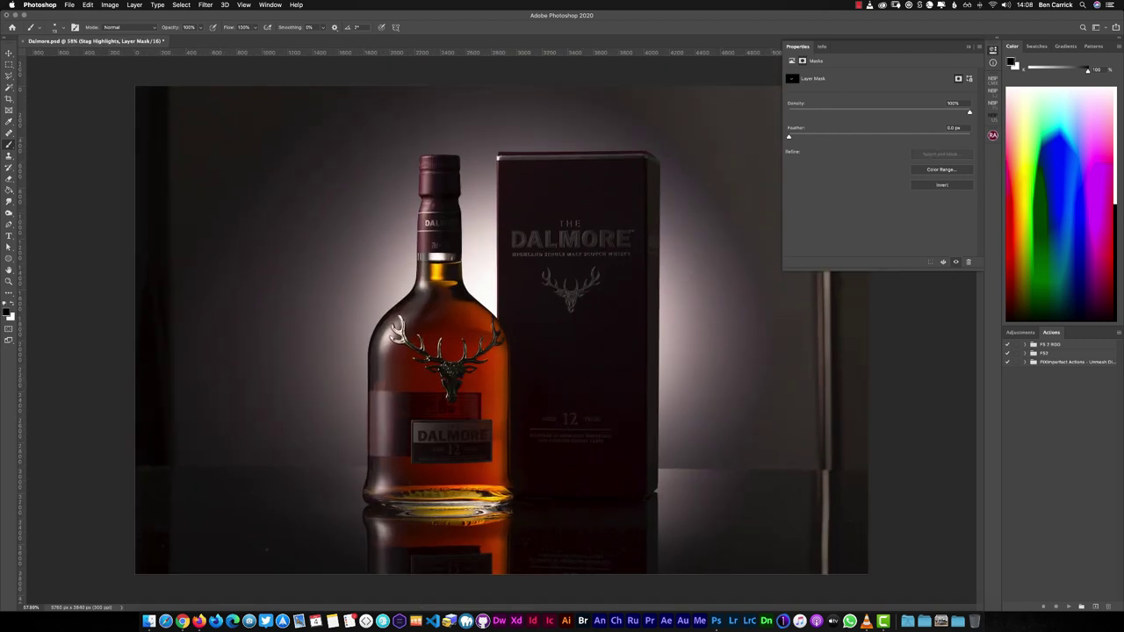
# Step: Invert the Snoot layer's mask to black and paint white over the bottle's neck label and capsule
pyautogui.press('super+g')
pyautogui.press('super+z')
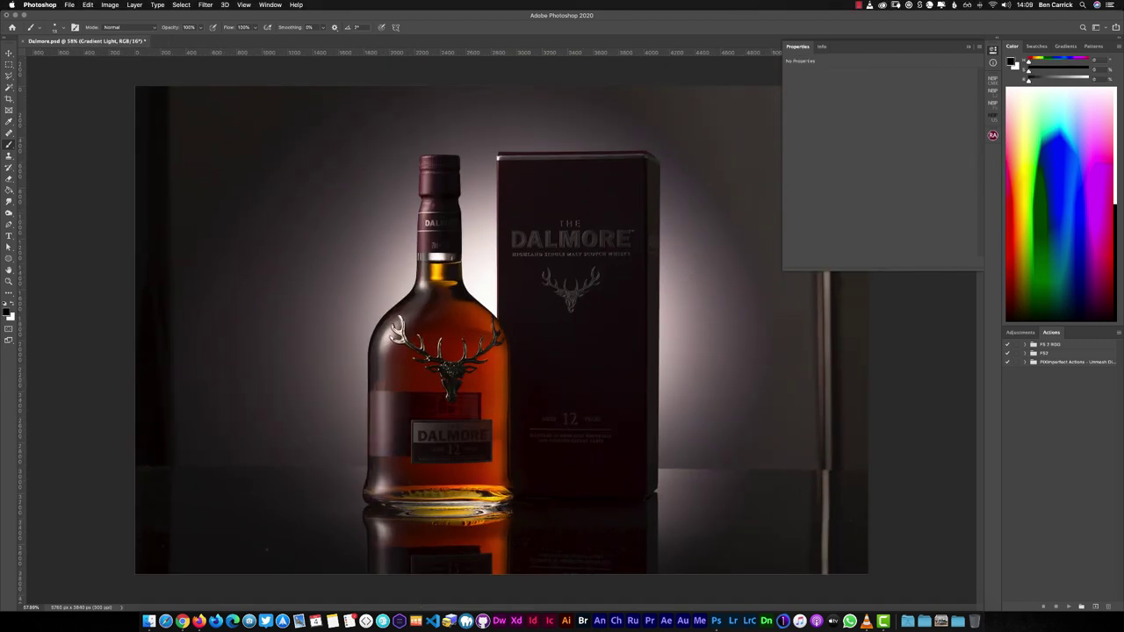
pyautogui.hotkey('alt', ']')
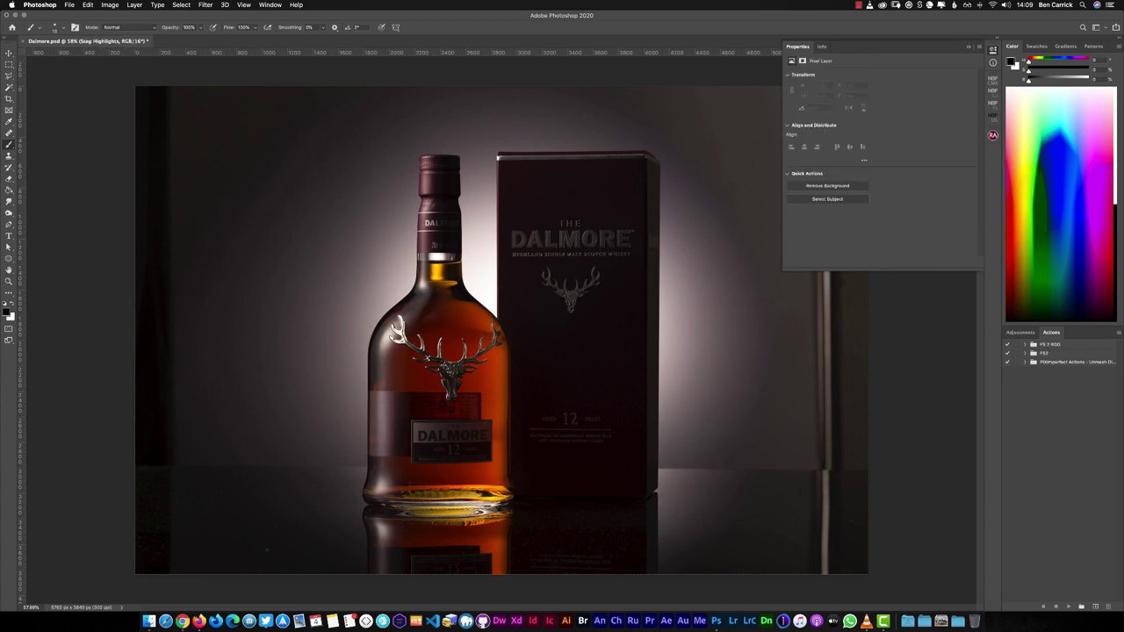
pyautogui.hotkey('alt', ']')
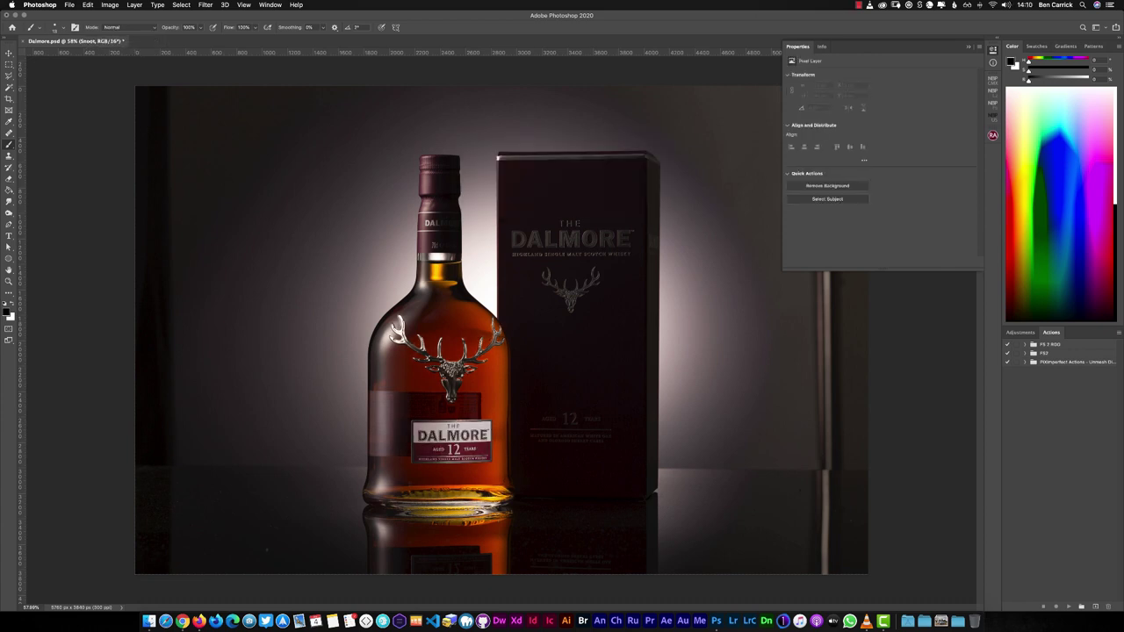
pyautogui.press('super+i')
pyautogui.scroll(5, 483, 158)
pyautogui.press('x')
pyautogui.moveTo(364, 170)
pyautogui.mouseDown()
pyautogui.moveTo(316, 236)
pyautogui.moveTo(354, 299)
pyautogui.moveTo(330, 318)
pyautogui.mouseUp()
pyautogui.scroll(-5, 331, 318)
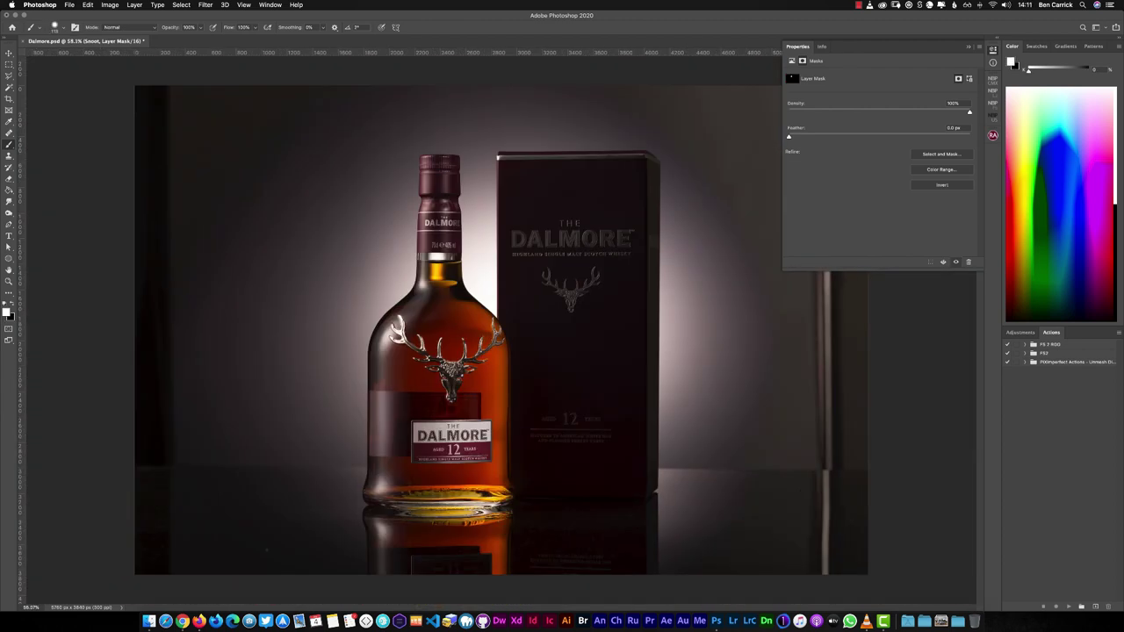
# Step: Paint white on the Snoot layer mask with a resized brush, using straight strokes across the front of the box
pyautogui.click(955, 261)
pyautogui.scroll(5, 705, 245)
pyautogui.moveTo(439, 336); pyautogui.dragTo(474, 336)
pyautogui.moveTo(489, 359)
pyautogui.mouseDown()
pyautogui.moveTo(486, 436)
pyautogui.moveTo(489, 336)
pyautogui.moveTo(521, 431)
pyautogui.moveTo(542, 323)
pyautogui.mouseUp()
pyautogui.scroll(-5, 496, 435)
pyautogui.keyDown('shift'); pyautogui.click(522, 431); pyautogui.keyUp('shift')
pyautogui.keyDown('shift'); pyautogui.click(803, 429); pyautogui.keyUp('shift')
pyautogui.moveTo(552, 387); pyautogui.dragTo(546, 349)
pyautogui.keyDown('shift'); pyautogui.click(851, 421); pyautogui.keyUp('shift')
pyautogui.moveTo(886, 272)
pyautogui.mouseDown()
pyautogui.moveTo(735, 387)
pyautogui.moveTo(567, 438)
pyautogui.mouseUp()
# Step: Fill in the dark patches on the box's upper front by painting white on the Snoot layer mask
pyautogui.scroll(8, 567, 439)
pyautogui.scroll(-4, 612, 427)
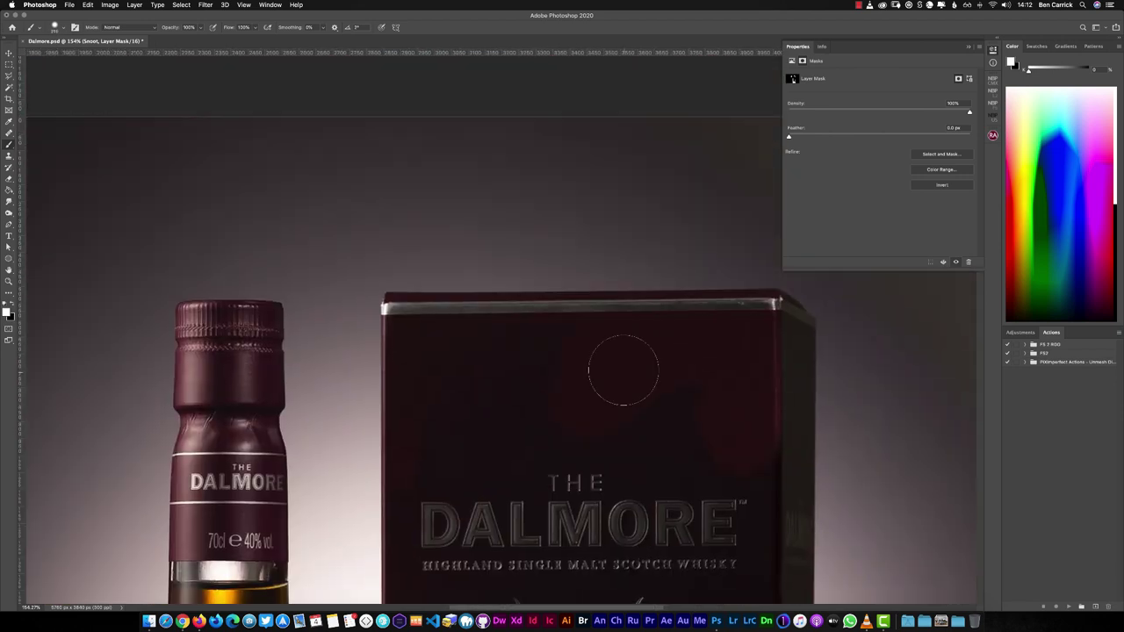
pyautogui.scroll(-2, 482, 236)
pyautogui.moveTo(554, 369); pyautogui.dragTo(639, 469)
# Step: Paint white on the Label layer mask to reveal the bottle's front label, and fit the image on screen
pyautogui.scroll(5, 468, 556)
pyautogui.moveTo(536, 393); pyautogui.dragTo(498, 394)
pyautogui.moveTo(456, 437)
pyautogui.mouseDown()
pyautogui.moveTo(456, 383)
pyautogui.moveTo(740, 376)
pyautogui.moveTo(741, 439)
pyautogui.mouseUp()
pyautogui.press(']')
pyautogui.moveTo(504, 421); pyautogui.dragTo(732, 392)
pyautogui.press('super+0')
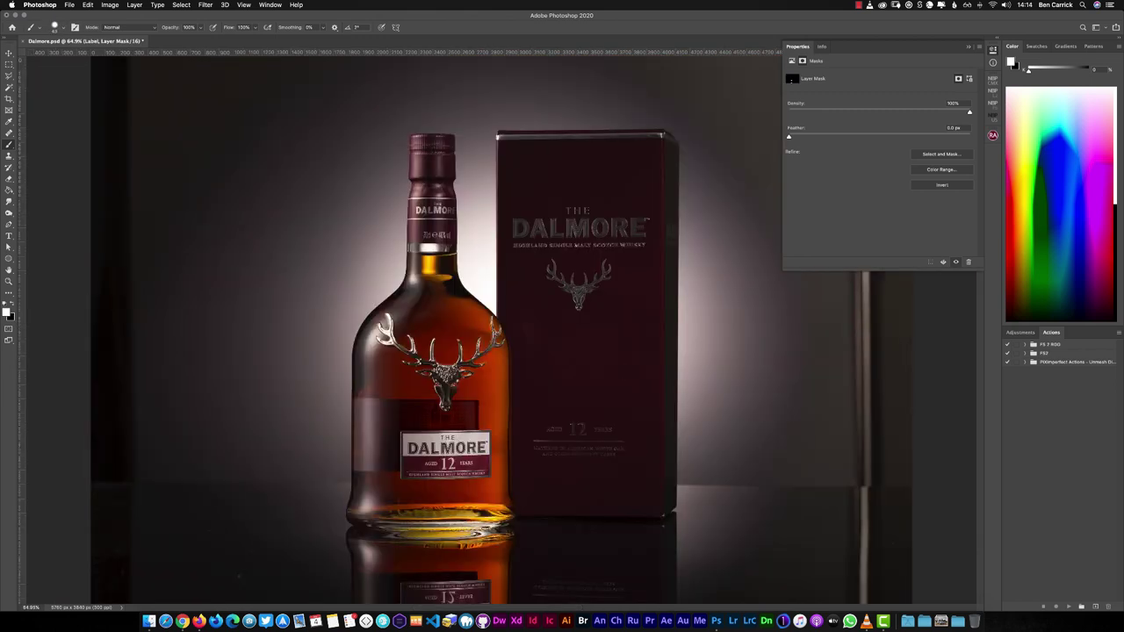
# Step: Start a Pen tool path at the image's lower edge and trace the left side of the bottle's reflection and base
pyautogui.scroll(-5, 717, 248)
pyautogui.scroll(3, 502, 331)
pyautogui.scroll(5, 415, 492)
pyautogui.press('p')
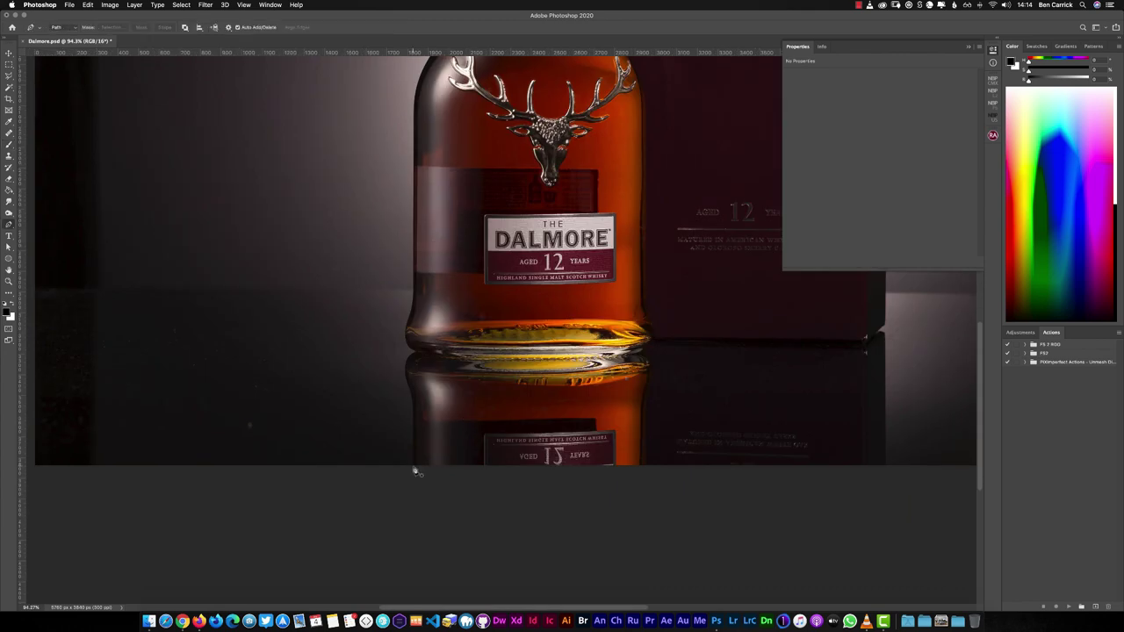
pyautogui.scroll(3, 439, 395)
pyautogui.click(390, 516)
pyautogui.moveTo(390, 428); pyautogui.dragTo(388, 416)
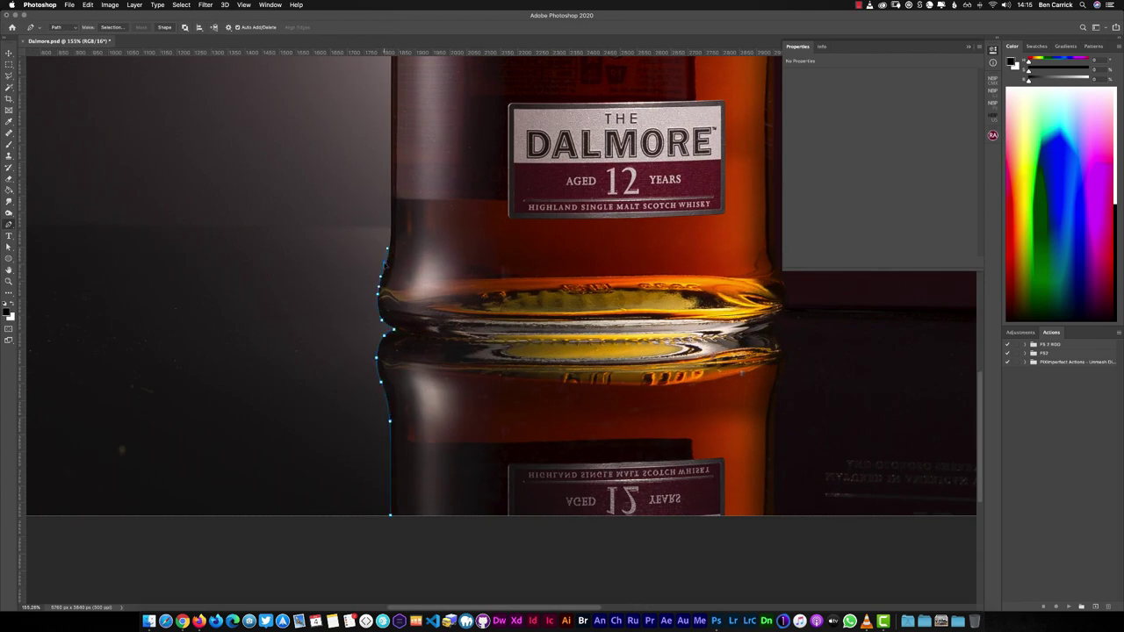
# Step: Continue the path up the left side of the bottle's body and around its shoulder
pyautogui.scroll(5, 355, 273)
pyautogui.scroll(3, 364, 252)
pyautogui.click(394, 230)
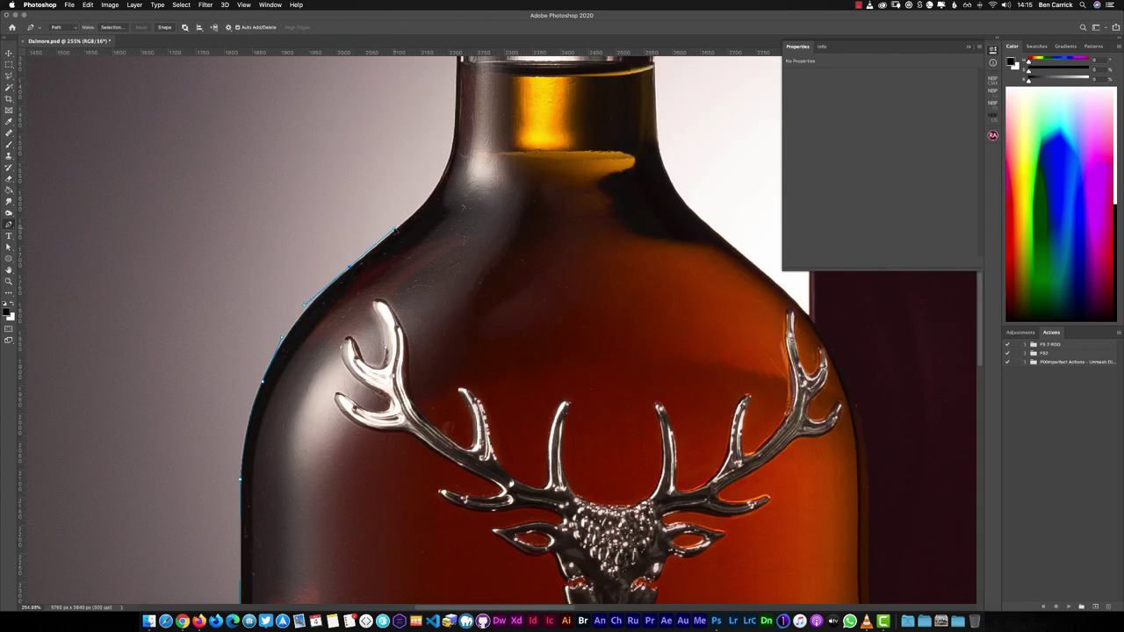
pyautogui.scroll(5, 417, 209)
pyautogui.click(401, 257)
# Step: Extend the path up the left edge of the bottle's neck to the indent below the capsule
pyautogui.scroll(5, 400, 256)
pyautogui.click(375, 246)
pyautogui.moveTo(391, 299); pyautogui.dragTo(364, 269)
pyautogui.scroll(5, 376, 247)
pyautogui.click(375, 244)
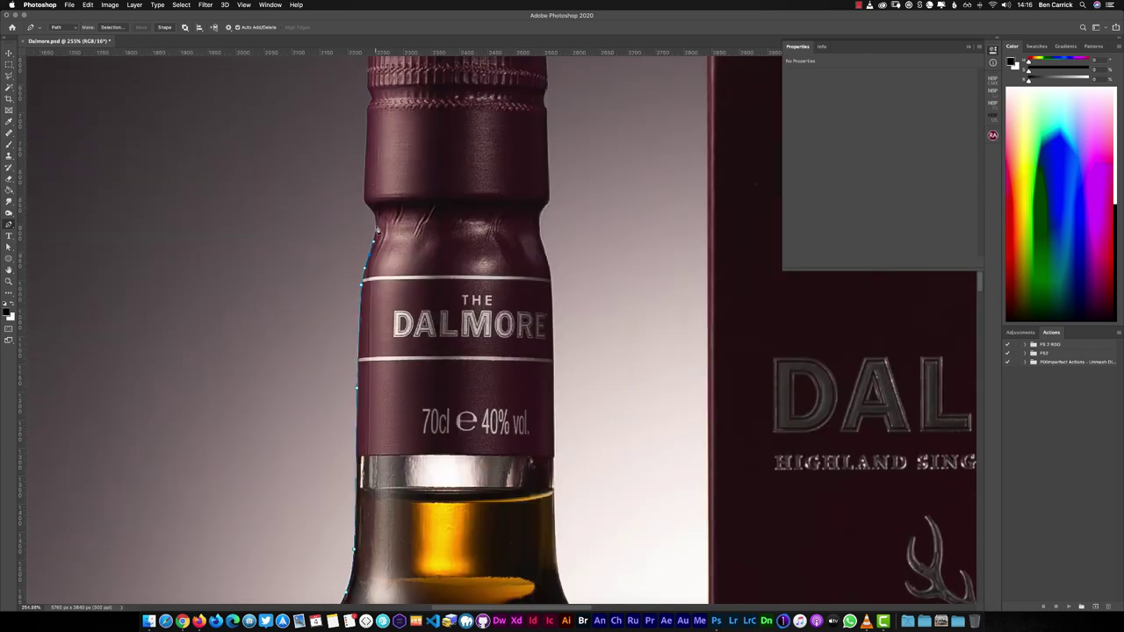
# Step: Trace the path around the capsule's left side and across the top of the cap
pyautogui.scroll(5, 364, 178)
pyautogui.click(323, 278)
pyautogui.click(323, 266)
pyautogui.click(325, 257)
pyautogui.click(330, 251)
pyautogui.scroll(5, 331, 249)
pyautogui.click(249, 325)
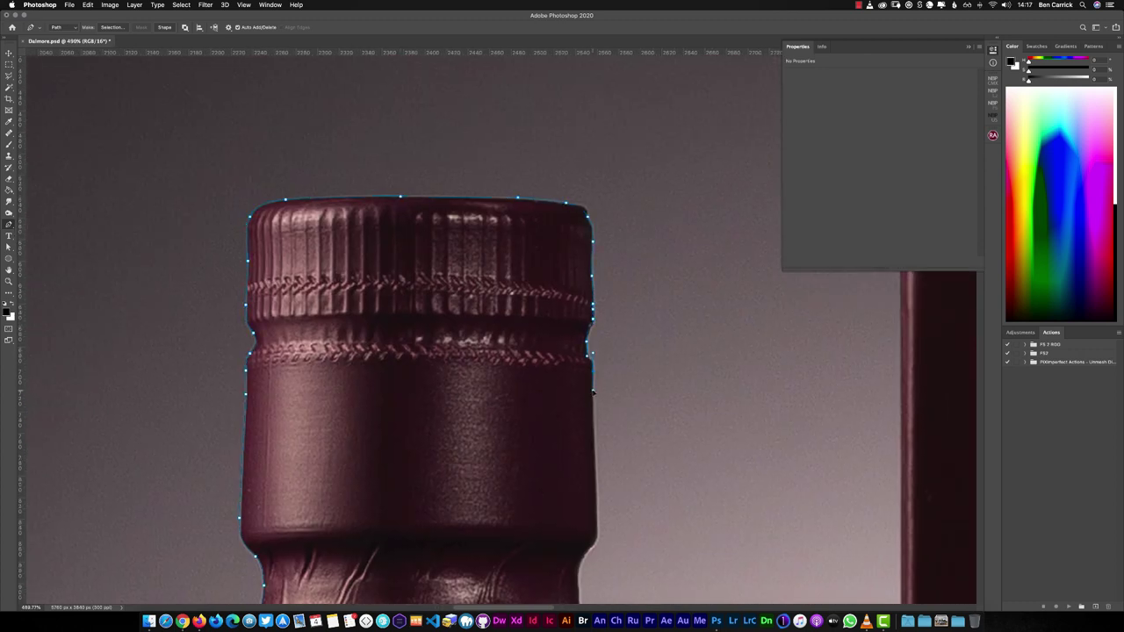
# Step: Continue the Pen tool path down the right side of the bottle's capsule and neck and around the shoulder
pyautogui.scroll(-3, 593, 404)
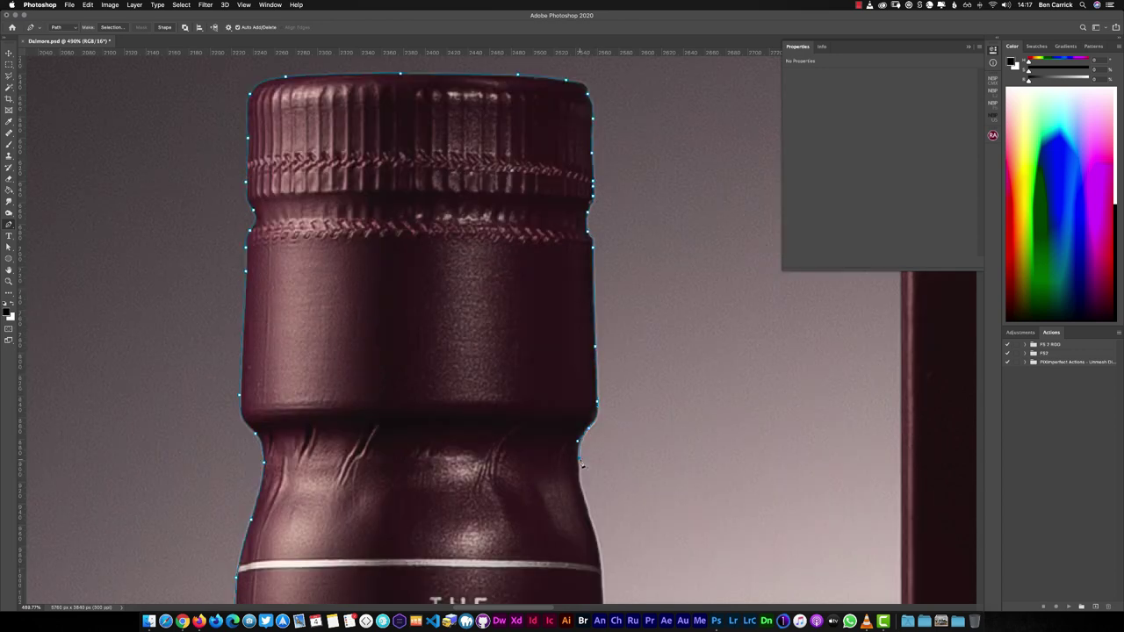
pyautogui.scroll(-15, 579, 483)
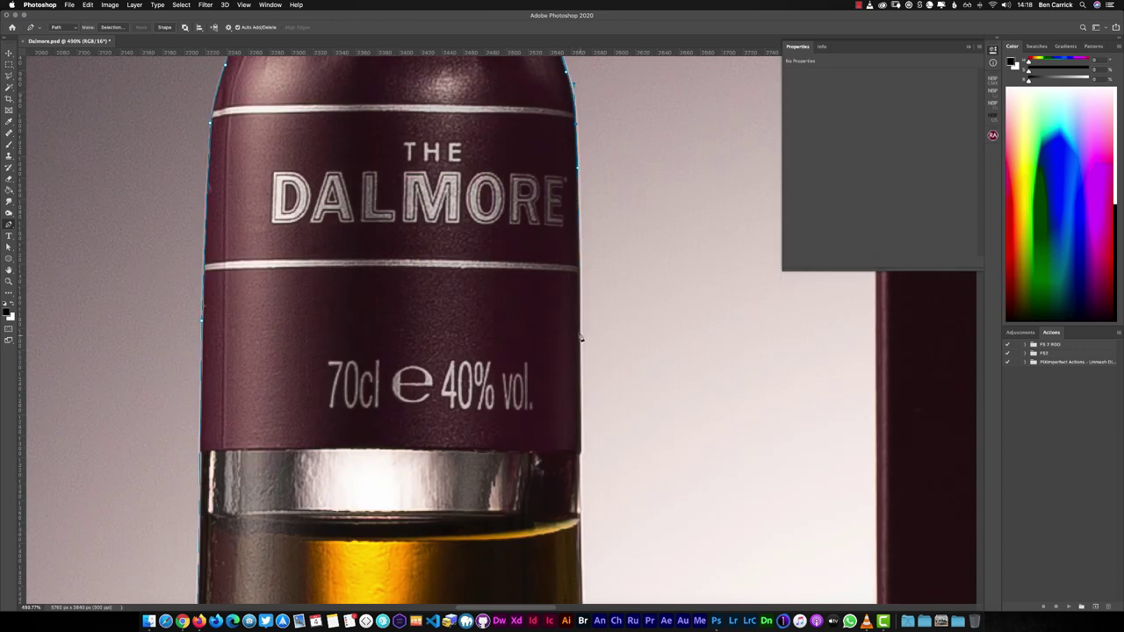
pyautogui.scroll(-3, 581, 487)
pyautogui.hscroll(3, 580, 487)
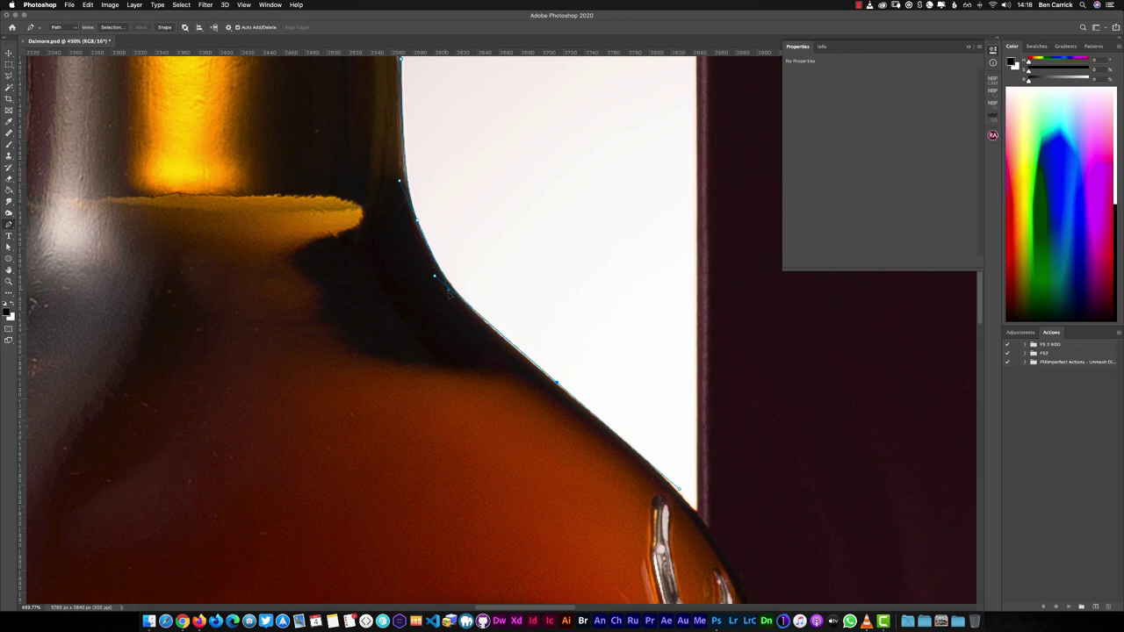
# Step: Trace the path around the box's upper edge and corner and down its right side past the image's lower edge
pyautogui.scroll(15, 690, 269)
pyautogui.hscroll(5, 665, 165)
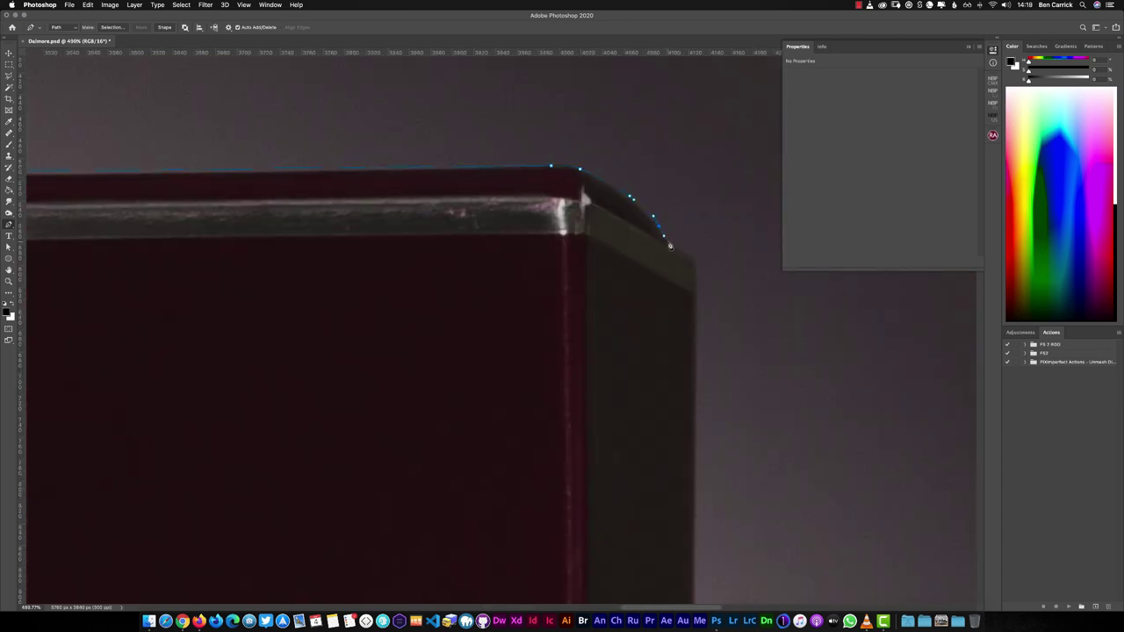
pyautogui.scroll(-15, 697, 325)
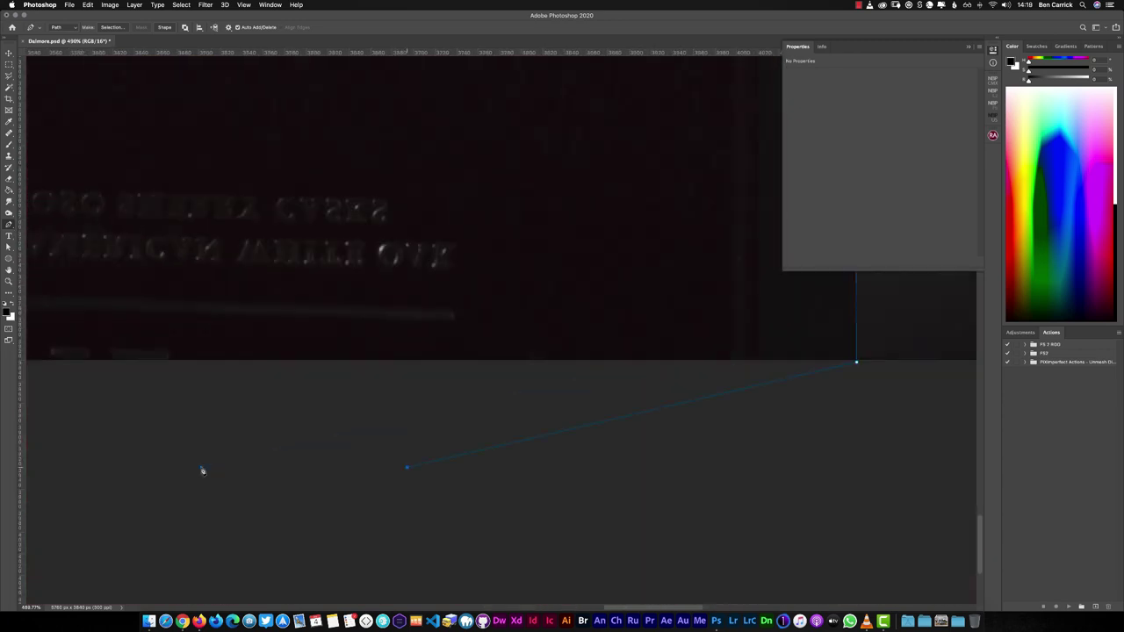
# Step: Convert the finished outline into a selection for masking the Gradient Light layer and save the document
pyautogui.press('super+0')
pyautogui.rightClick(523, 293)
pyautogui.click(554, 328)
pyautogui.press('Return')
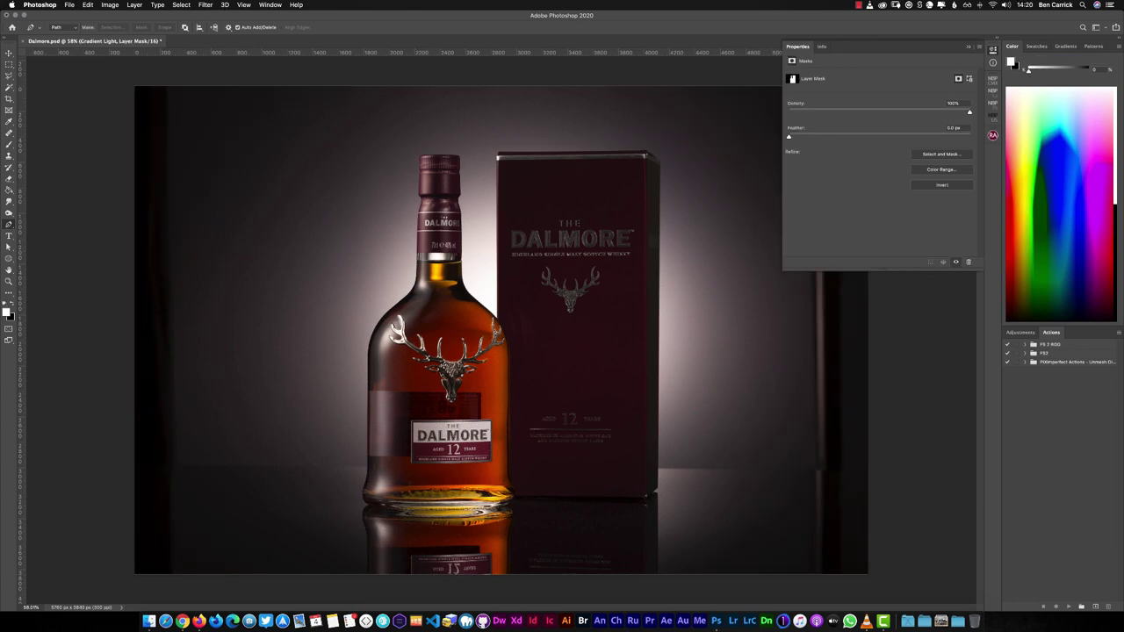
pyautogui.press('super+s')
# Step: Open the NBP Freqsep Control panel and choose the Median Filter as the smoothing filter
pyautogui.click(969, 46)
pyautogui.moveTo(450, 412); pyautogui.dragTo(679, 259)
pyautogui.click(992, 104)
pyautogui.click(959, 131)
pyautogui.moveTo(253, 331); pyautogui.dragTo(253, 226)
pyautogui.click(251, 334)
pyautogui.click(64, 449)
pyautogui.click(926, 264)
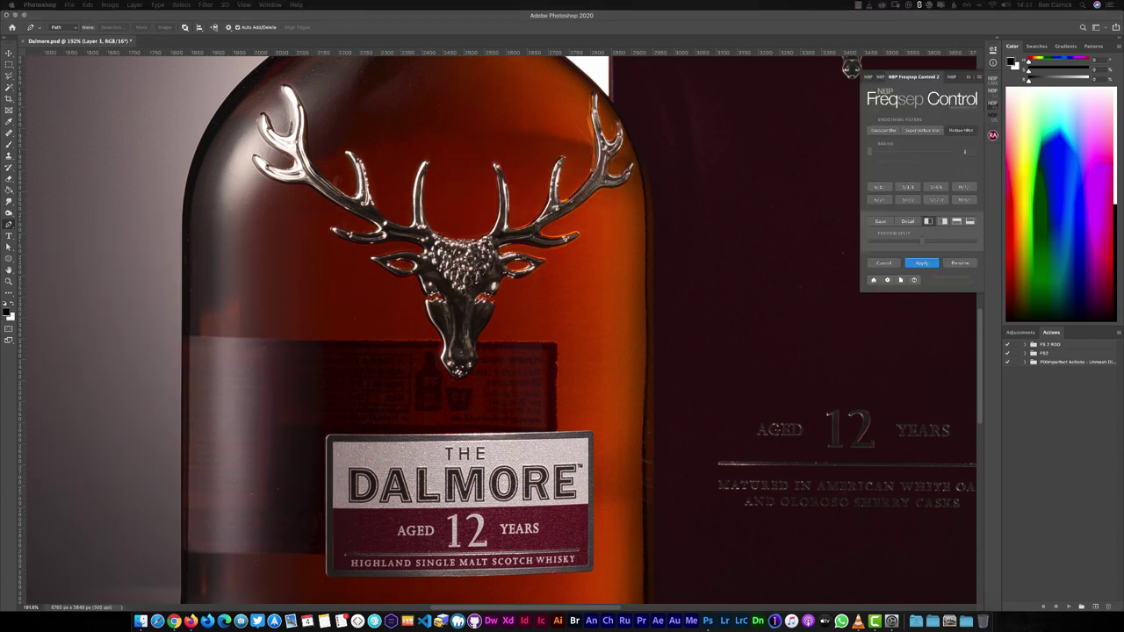
# Step: Preview the frequency separation over the bottle label and shift the preview split slightly
pyautogui.click(960, 263)
pyautogui.moveTo(918, 242); pyautogui.dragTo(915, 242)
pyautogui.click(959, 263)
pyautogui.scroll(5, 410, 518)
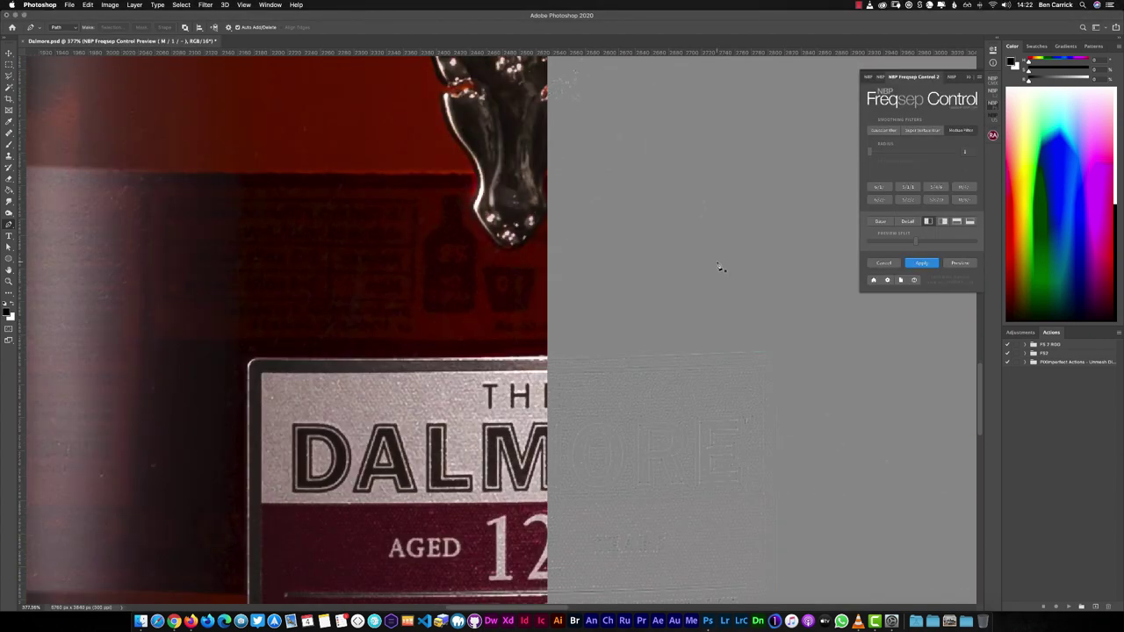
# Step: Set the median filter radius to 3, check the preview on the label and apply the frequency separation
pyautogui.moveTo(870, 152); pyautogui.dragTo(874, 151)
pyautogui.click(959, 263)
pyautogui.scroll(5, 707, 175)
pyautogui.hscroll(-3, 381, 344)
pyautogui.scroll(-8, 381, 344)
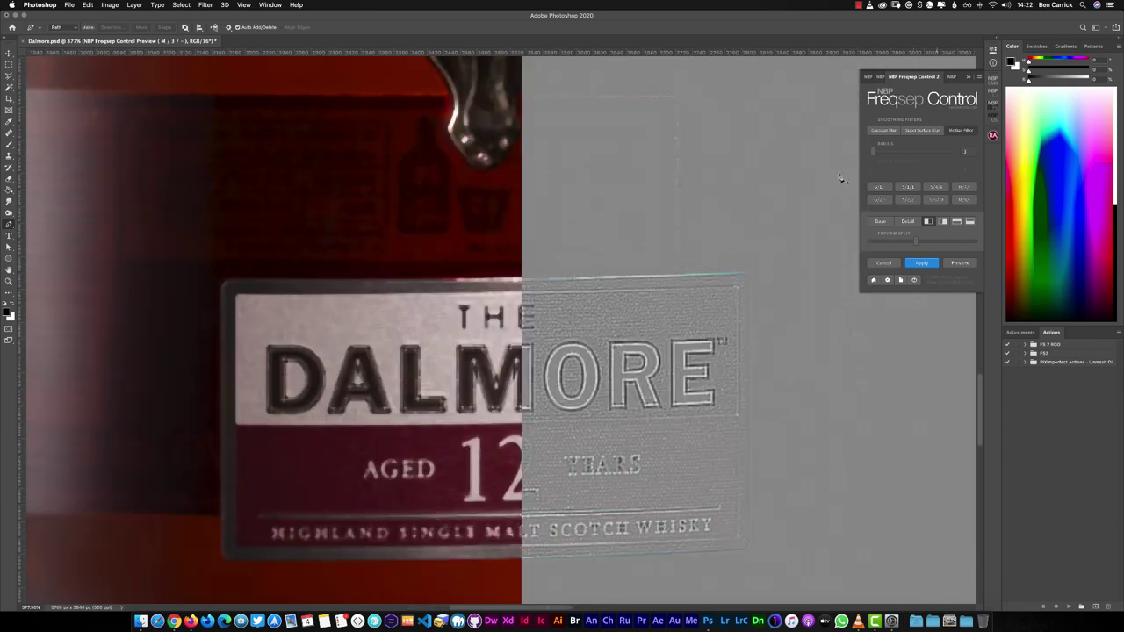
pyautogui.click(922, 263)
pyautogui.press('super+0')
# Step: Clone out specks and scratches across the box's front on the High: Texture copy layer with the Clone Stamp
pyautogui.scroll(5, 502, 330)
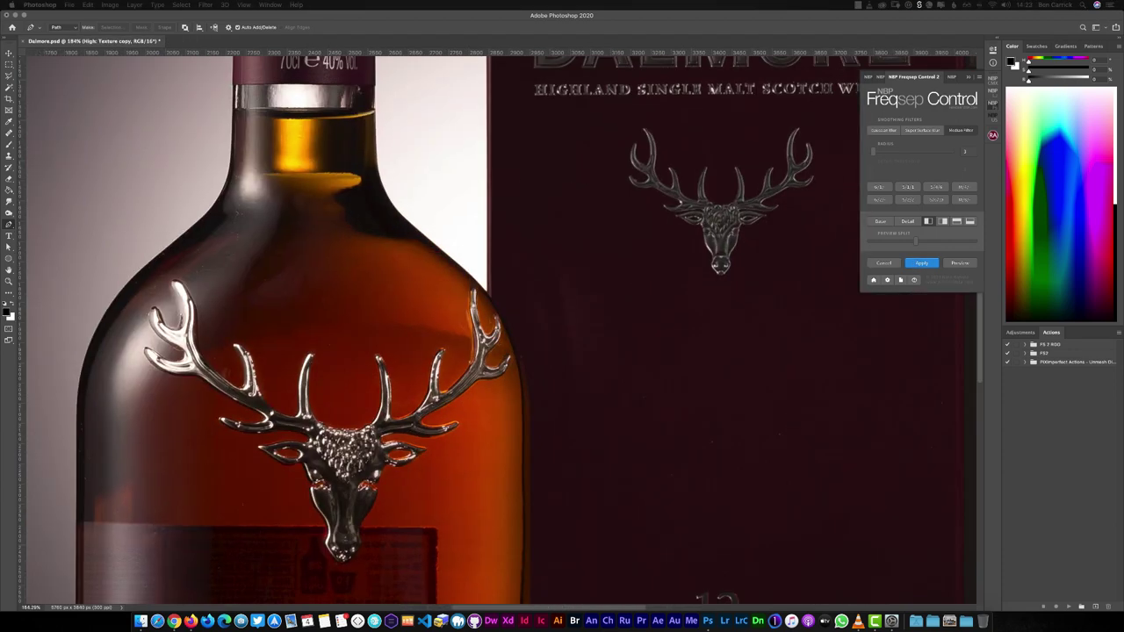
pyautogui.press('s')
pyautogui.click(968, 78)
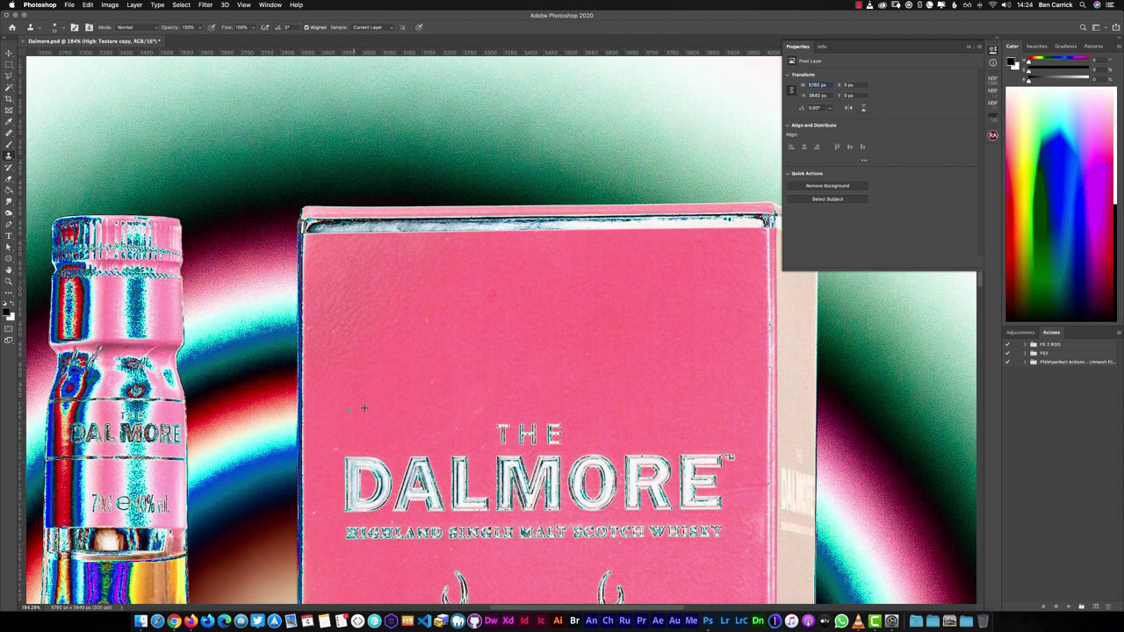
pyautogui.moveTo(480, 438); pyautogui.dragTo(503, 438)
pyautogui.scroll(-6, 501, 331)
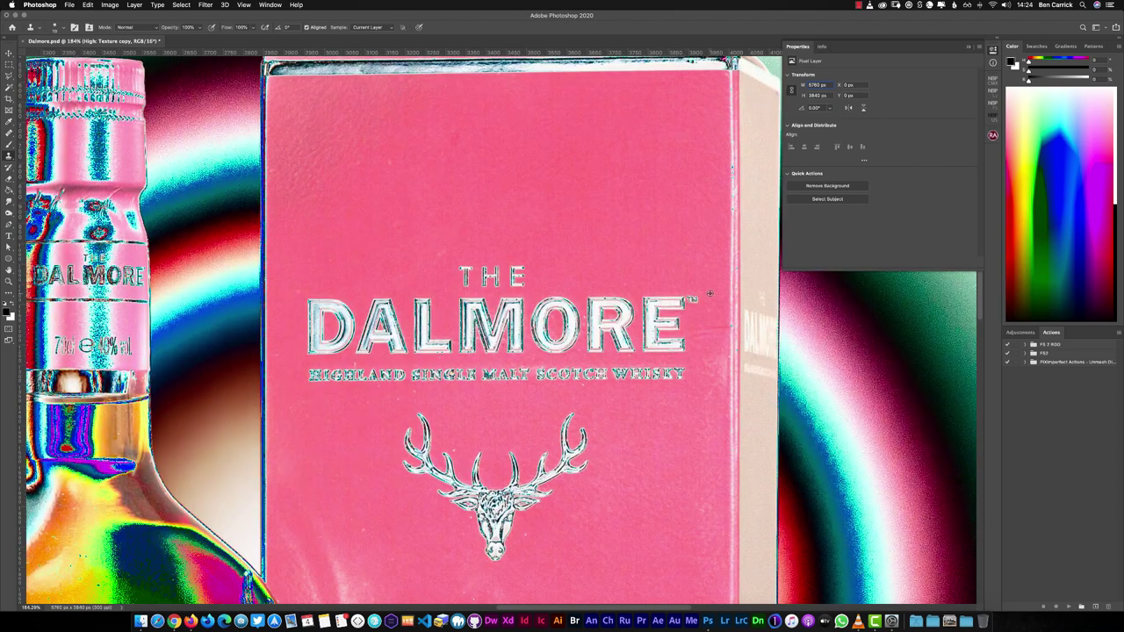
pyautogui.scroll(3, 305, 479)
pyautogui.hscroll(5, 316, 366)
pyautogui.scroll(-5, 290, 325)
pyautogui.hscroll(-3, 254, 281)
pyautogui.hscroll(5, 492, 362)
pyautogui.scroll(-8, 483, 360)
pyautogui.hscroll(-3, 461, 351)
# Step: Clone away dust spots on the glass around the stag's antlers on the High: Texture copy layer
pyautogui.moveTo(243, 489); pyautogui.dragTo(389, 275)
pyautogui.moveTo(606, 527); pyautogui.dragTo(412, 226)
pyautogui.moveTo(539, 88); pyautogui.dragTo(668, 275)
pyautogui.moveTo(865, 294); pyautogui.dragTo(536, 133)
pyautogui.moveTo(132, 290); pyautogui.dragTo(746, 263)
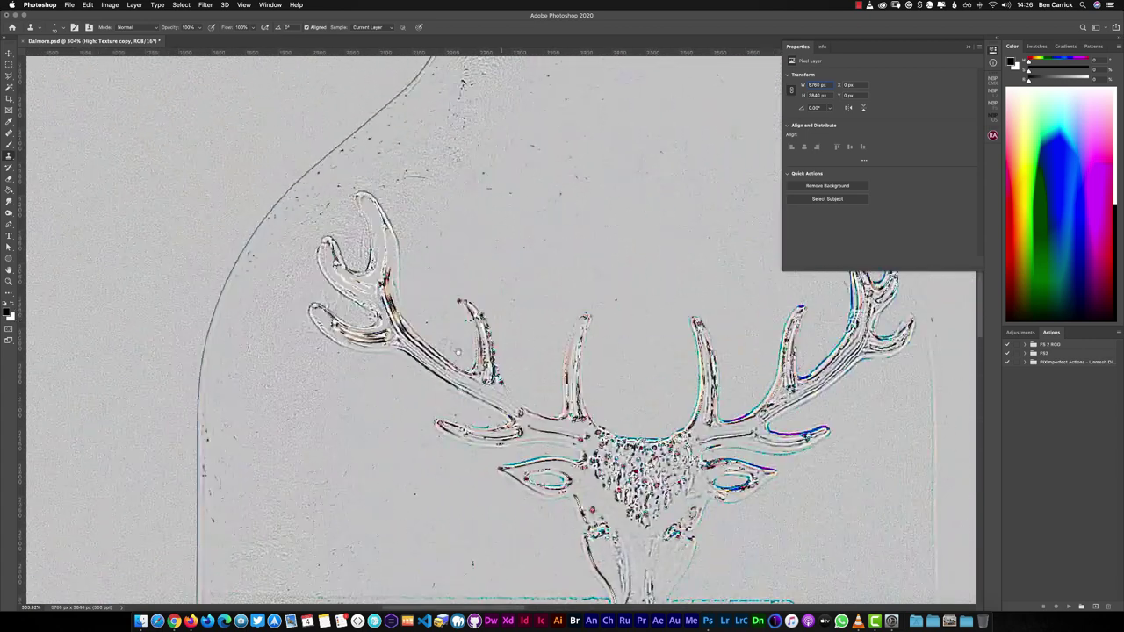
pyautogui.moveTo(527, 175); pyautogui.dragTo(412, 369)
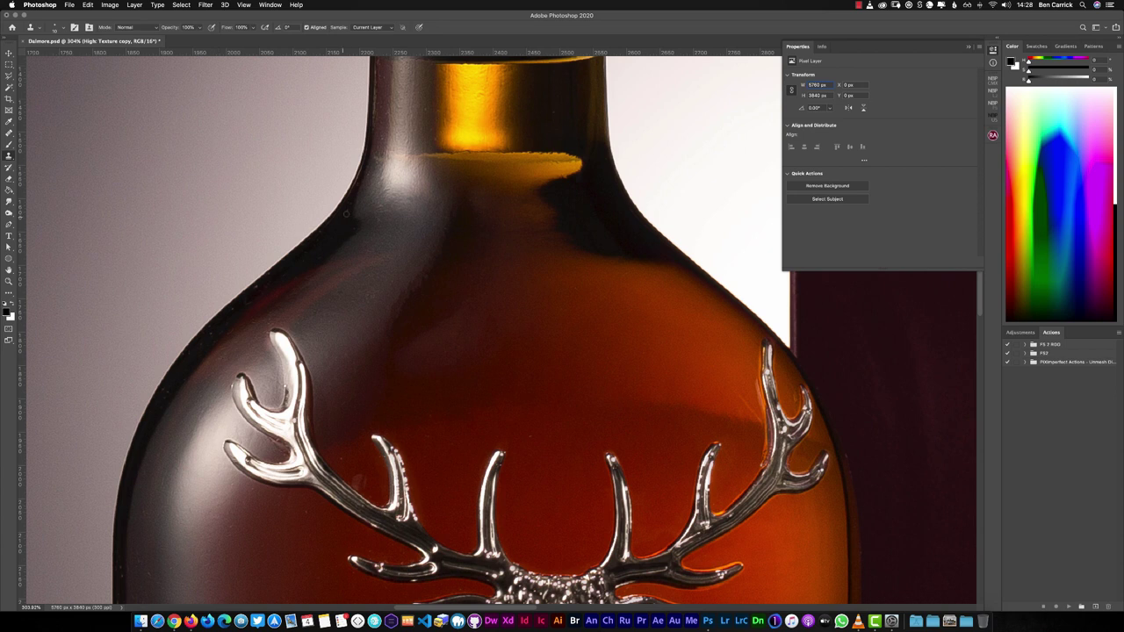
# Step: Clean up specks along the bottle's left shoulder and edge and on the glass around the stag head
pyautogui.scroll(-3, 355, 207)
pyautogui.hscroll(-4, 355, 207)
pyautogui.scroll(-4, 539, 201)
pyautogui.hscroll(-2, 539, 201)
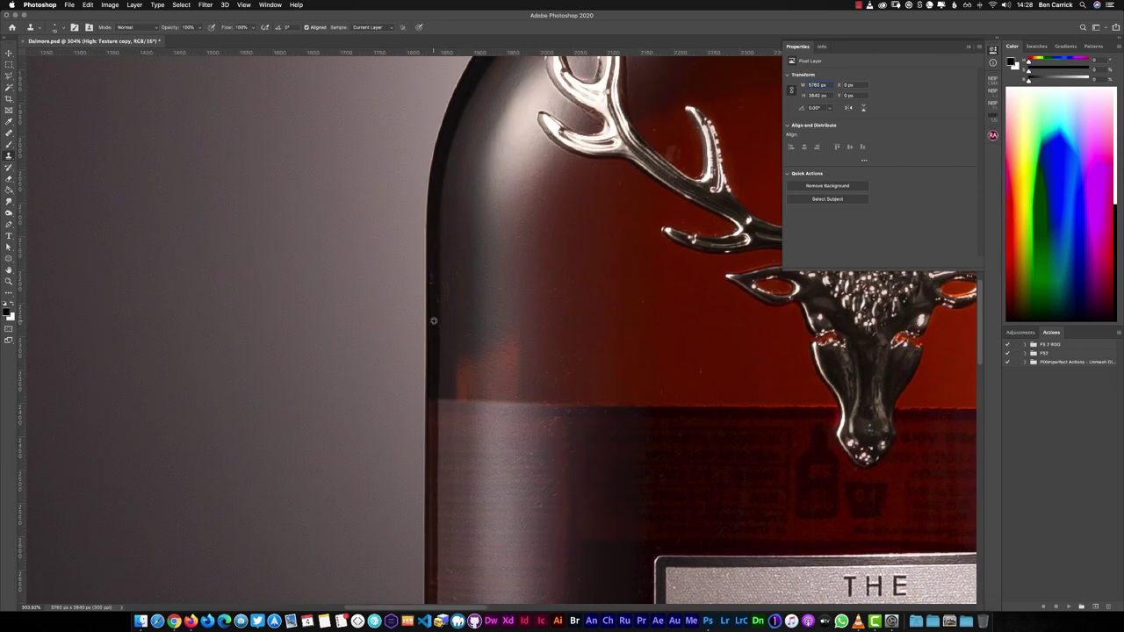
pyautogui.hscroll(4, 566, 363)
pyautogui.scroll(2, 566, 363)
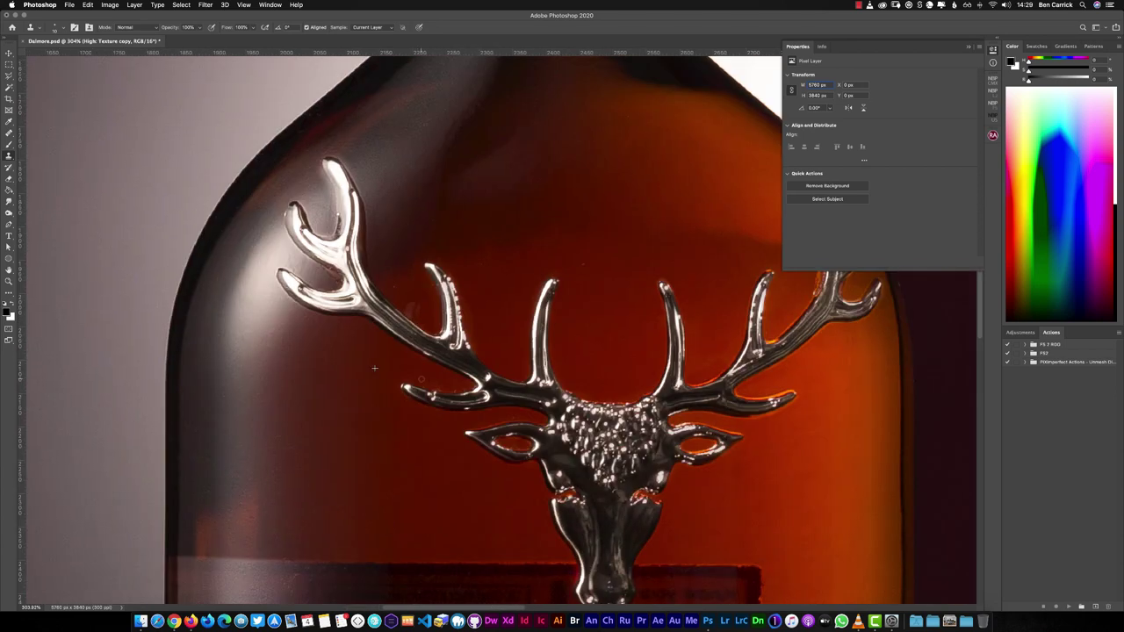
pyautogui.hscroll(4, 489, 288)
pyautogui.scroll(-4, 303, 219)
pyautogui.hscroll(-3, 304, 218)
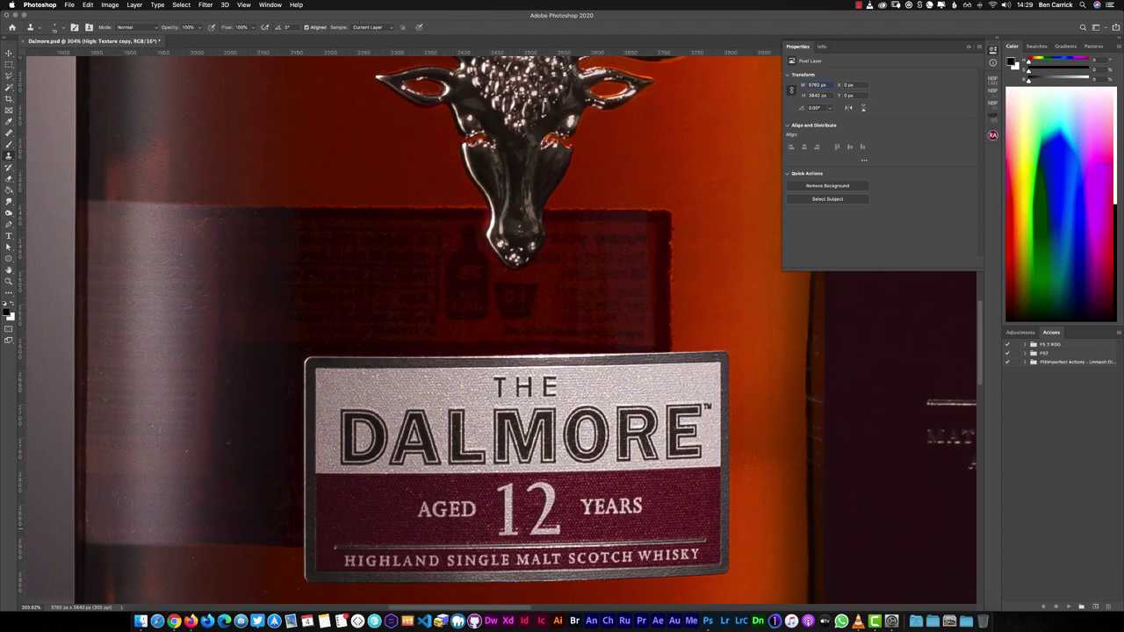
# Step: Clone out dust spots on the glass beside and below the bottle's front label
pyautogui.hscroll(-4, 537, 364)
pyautogui.scroll(-1, 537, 364)
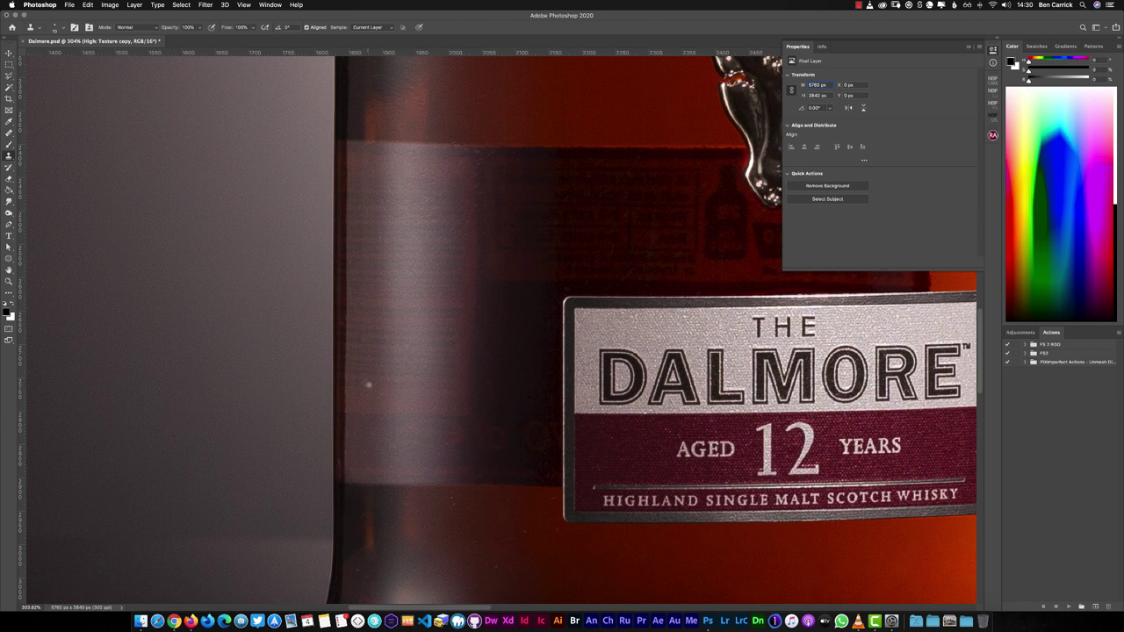
pyautogui.hscroll(4, 387, 236)
pyautogui.scroll(3, 387, 236)
pyautogui.hscroll(2, 351, 310)
pyautogui.scroll(-3, 351, 311)
pyautogui.hscroll(-4, 365, 270)
pyautogui.scroll(-5, 366, 269)
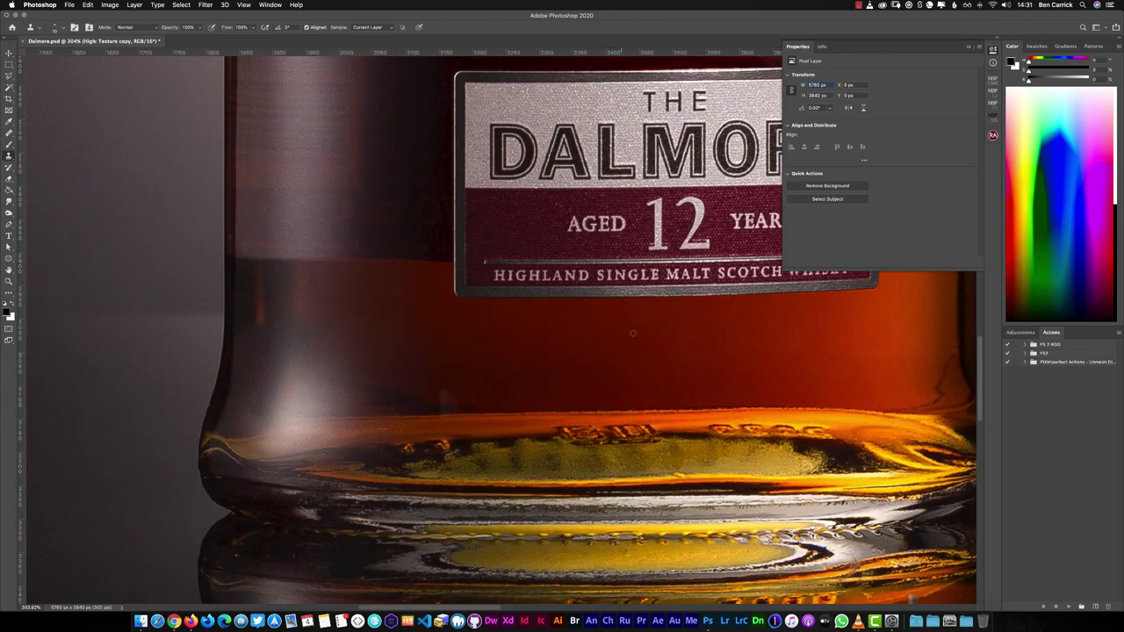
# Step: Clean up specks around the bottle's base and its reflection on the High: Texture copy layer
pyautogui.scroll(-4, 595, 390)
pyautogui.hscroll(6, 596, 389)
pyautogui.scroll(-2, 596, 390)
pyautogui.scroll(-8, 474, 421)
pyautogui.scroll(6, 460, 274)
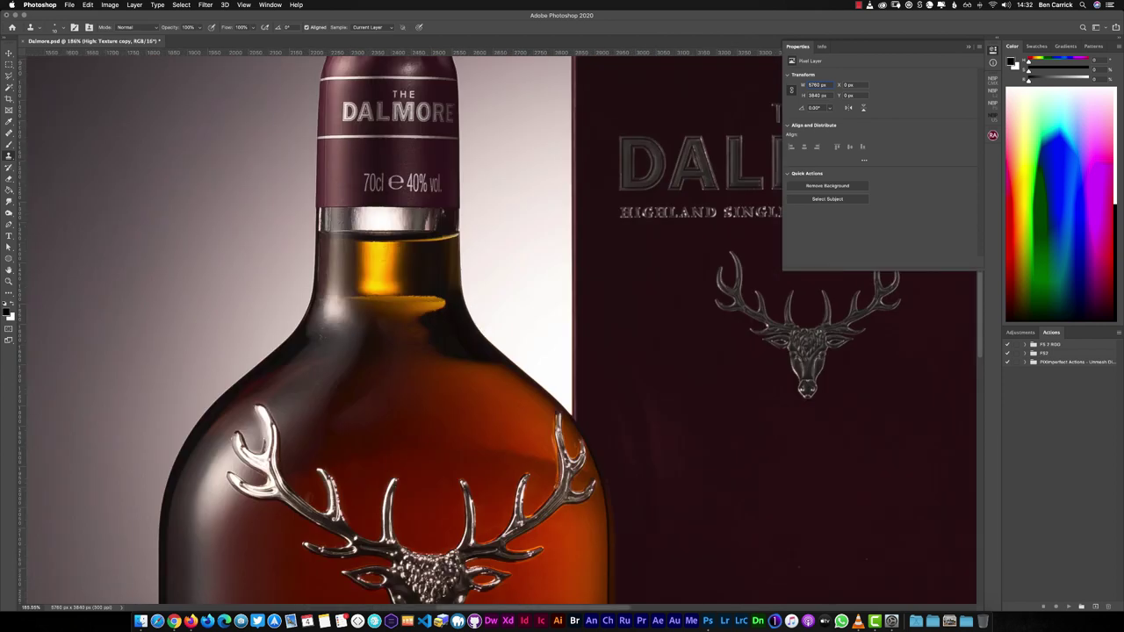
# Step: Clone out blemishes around the bottle's neck and the texture of the wrinkles below the capsule
pyautogui.scroll(8, 352, 219)
pyautogui.hscroll(-4, 515, 337)
pyautogui.scroll(-2, 515, 336)
pyautogui.click(515, 336)
pyautogui.scroll(5, 523, 445)
pyautogui.hscroll(2, 523, 445)
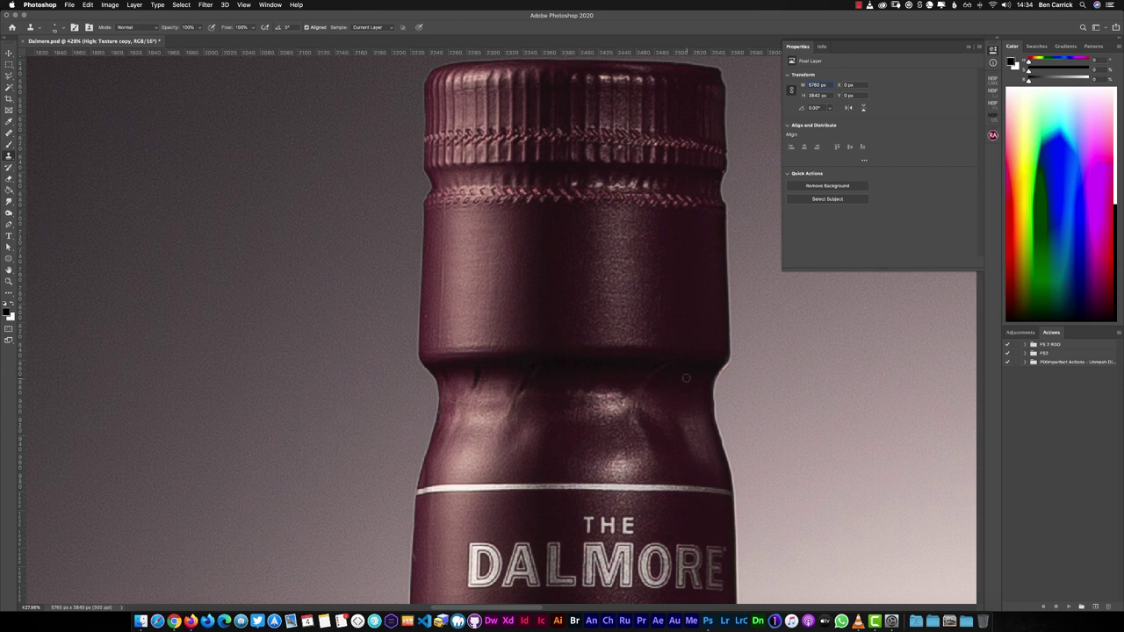
pyautogui.moveTo(600, 259); pyautogui.dragTo(413, 231)
pyautogui.scroll(4, 439, 336)
# Step: Smooth the wrinkles in the capsule's indent on the Low: Color copy layer with the Mixer Brush
pyautogui.press('b')
pyautogui.moveTo(419, 392); pyautogui.dragTo(677, 439)
pyautogui.moveTo(582, 263); pyautogui.dragTo(225, 255)
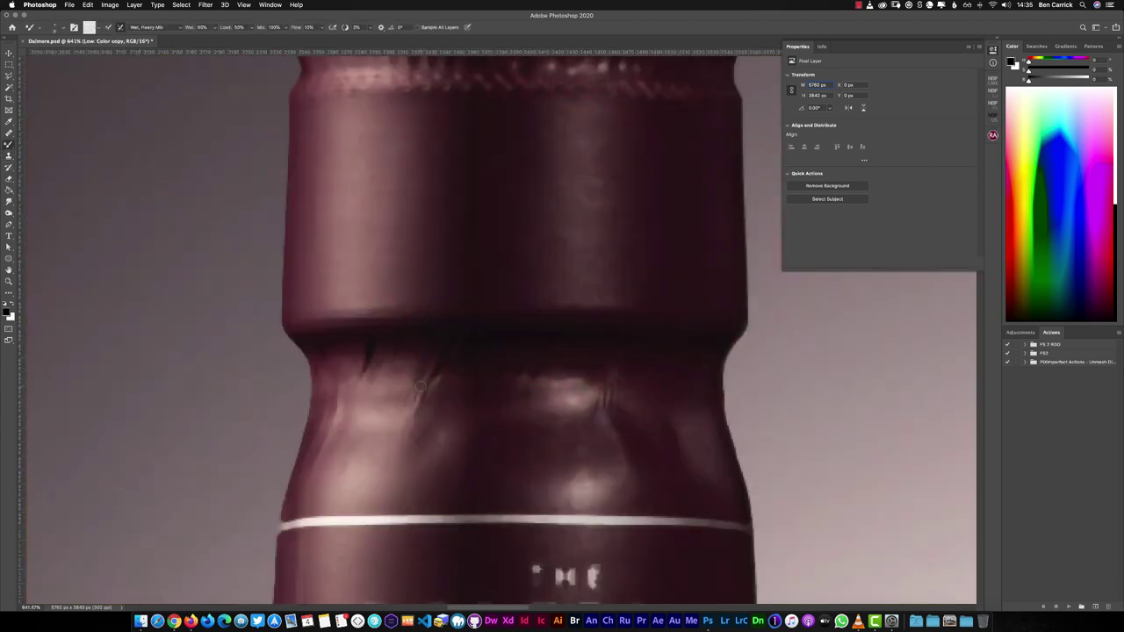
pyautogui.moveTo(423, 363); pyautogui.dragTo(513, 455)
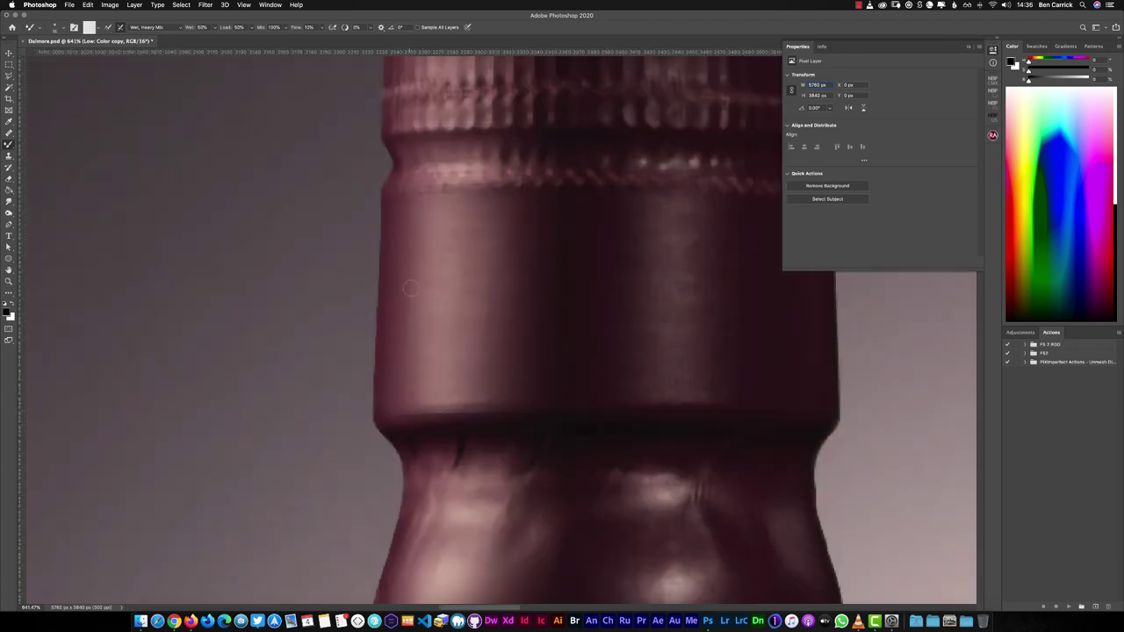
# Step: Blend the uneven tones along the left side of the capsule and neck with the Mixer Brush
pyautogui.moveTo(385, 588); pyautogui.dragTo(421, 202)
pyautogui.scroll(-2, 415, 408)
pyautogui.scroll(6, 378, 395)
pyautogui.hscroll(3, 353, 384)
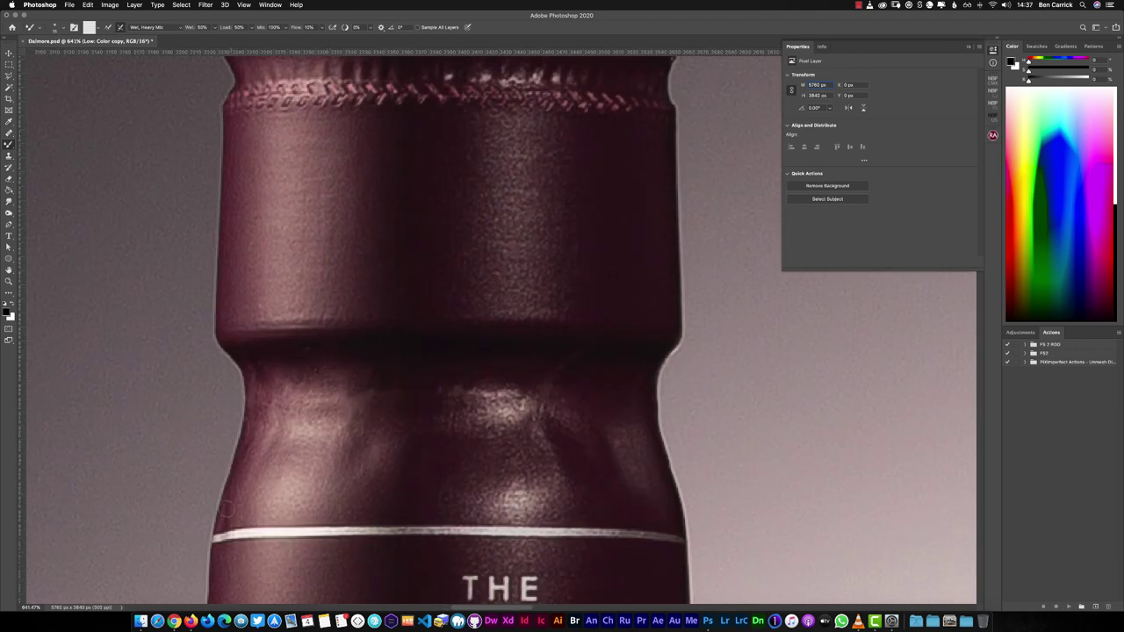
# Step: Return to the High: Texture copy layer and touch up the remaining capsule and neck texture with the Clone Stamp
pyautogui.hotkey('alt', ']')
pyautogui.press('s')
pyautogui.scroll(-5, 504, 338)
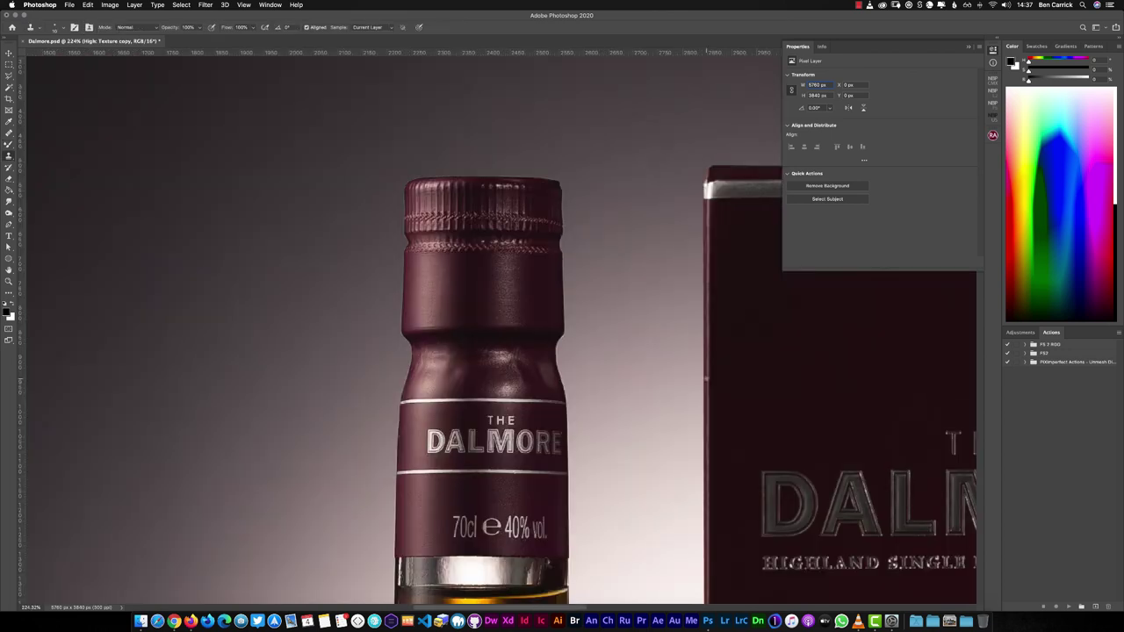
pyautogui.scroll(-5, 518, 329)
pyautogui.scroll(7, 529, 326)
# Step: Even out the box's colour on the Low: Color copy layer with a larger Mixer Brush and the Healing Brush
pyautogui.hotkey('alt', '[')
pyautogui.press('b')
pyautogui.press(']')
pyautogui.scroll(-5, 532, 328)
pyautogui.press('j')
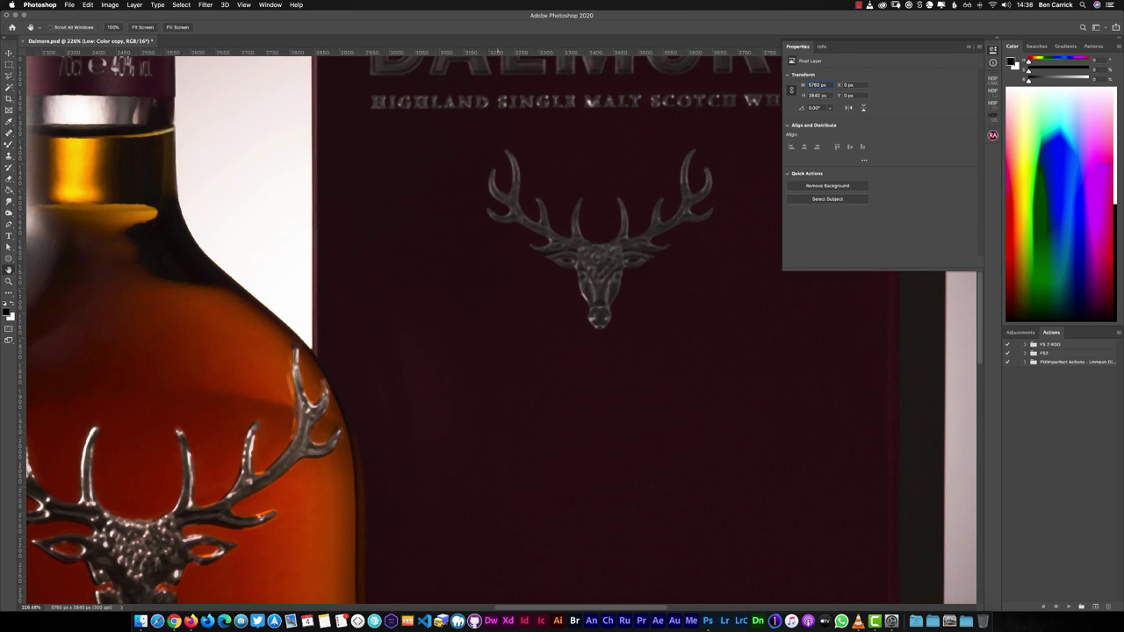
pyautogui.scroll(5, 439, 381)
pyautogui.scroll(-7, 550, 386)
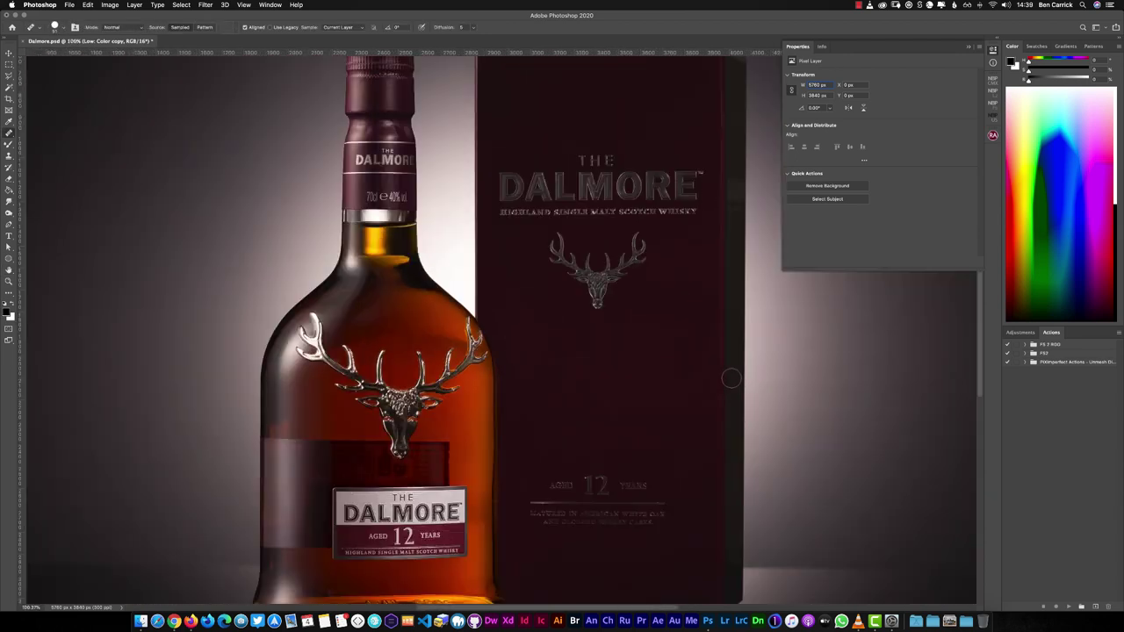
# Step: Create a new layer with the Saturation blend mode above the frequency separation group
pyautogui.press('alt+shift+super+n')
pyautogui.press('super+z')
pyautogui.click(134, 5)
pyautogui.click(286, 16)
pyautogui.click(524, 321)
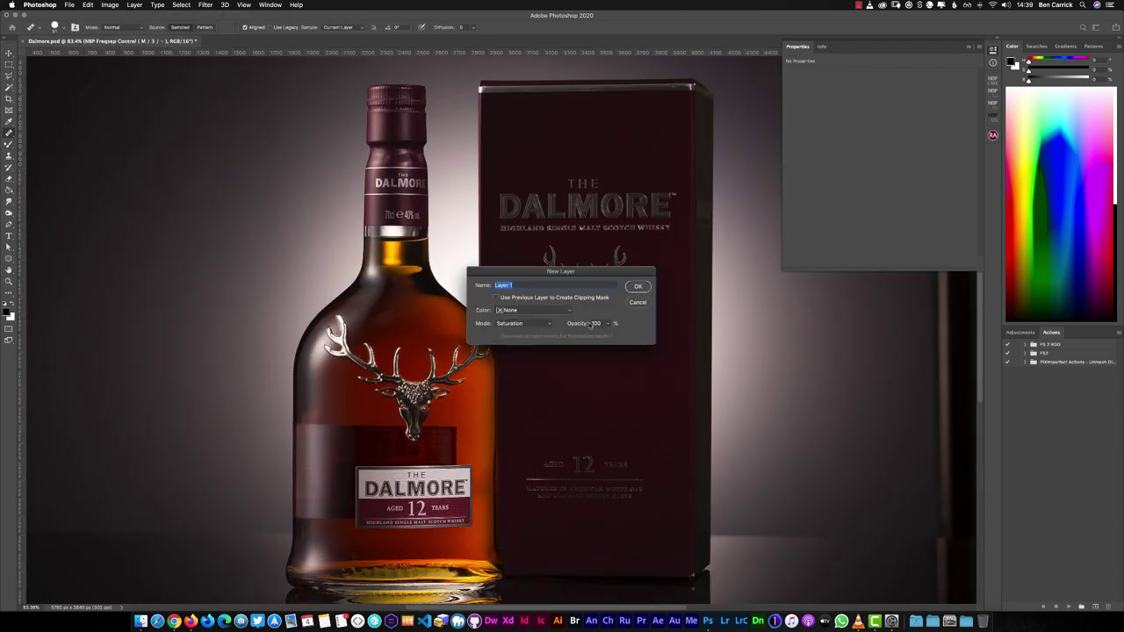
pyautogui.click(509, 535)
pyautogui.click(639, 284)
# Step: Set the foreground colour to 808080 and fill the new layer with it
pyautogui.click(6, 312)
pyautogui.write('808080')
pyautogui.press('Return')
pyautogui.press('g')
pyautogui.click(629, 334)
# Step: Shape a Curves adjustment with raised shadows and lowered highlights and group the aid layers as D&B Visual Aid
pyautogui.scroll(4, 629, 334)
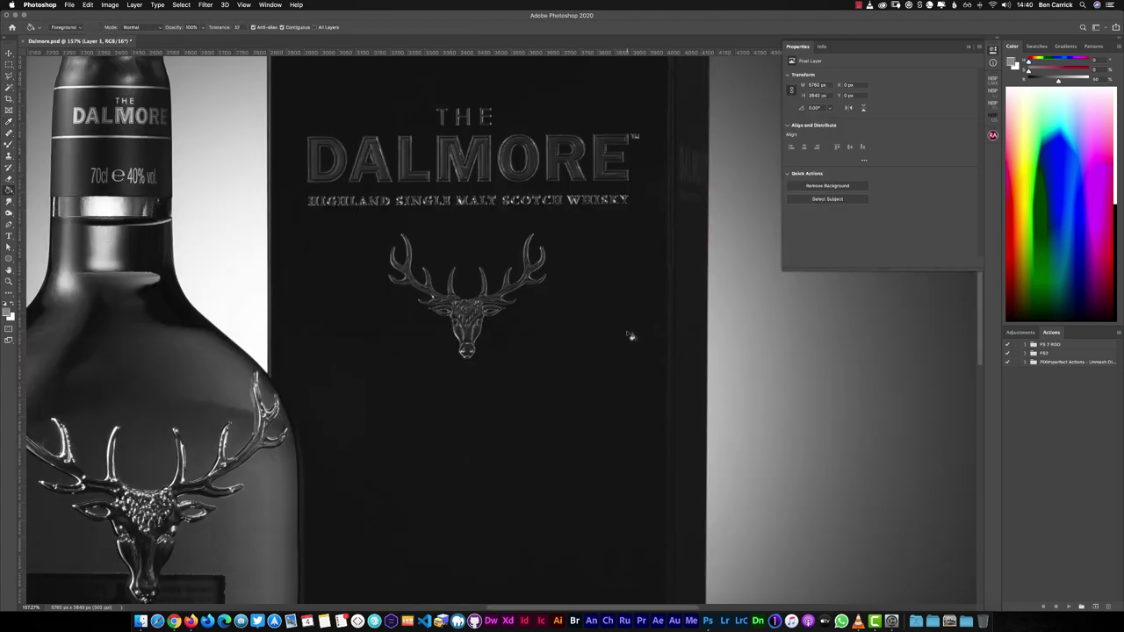
pyautogui.scroll(5, 630, 334)
pyautogui.scroll(-7, 630, 333)
pyautogui.click(910, 108)
pyautogui.moveTo(858, 158); pyautogui.dragTo(849, 192)
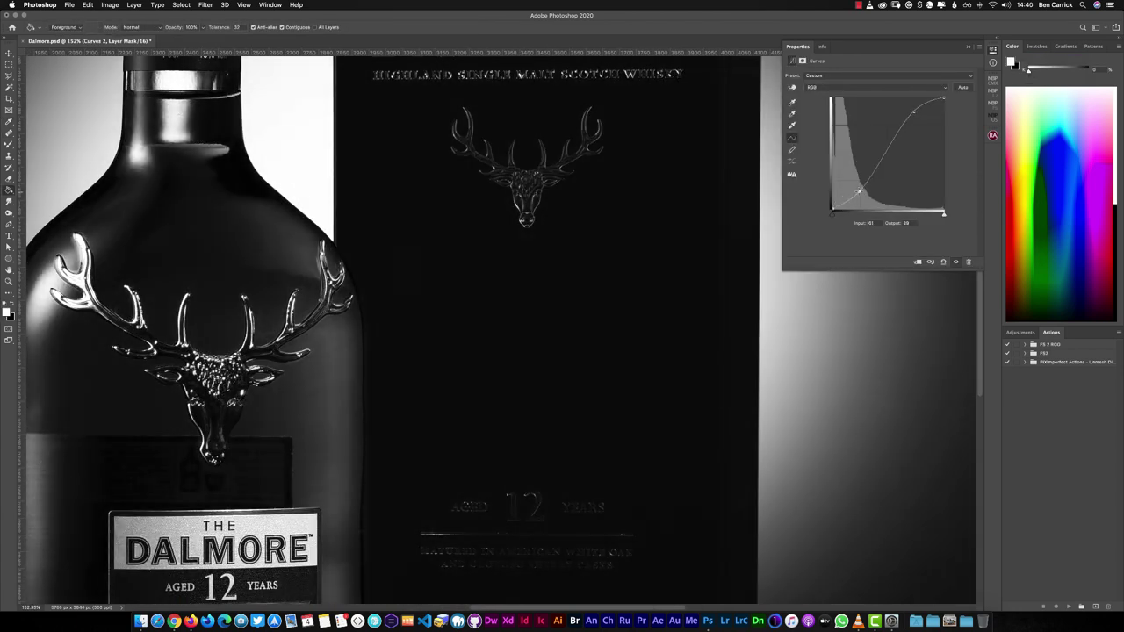
pyautogui.moveTo(913, 110); pyautogui.dragTo(916, 141)
pyautogui.moveTo(849, 191); pyautogui.dragTo(861, 153)
pyautogui.press('super+g')
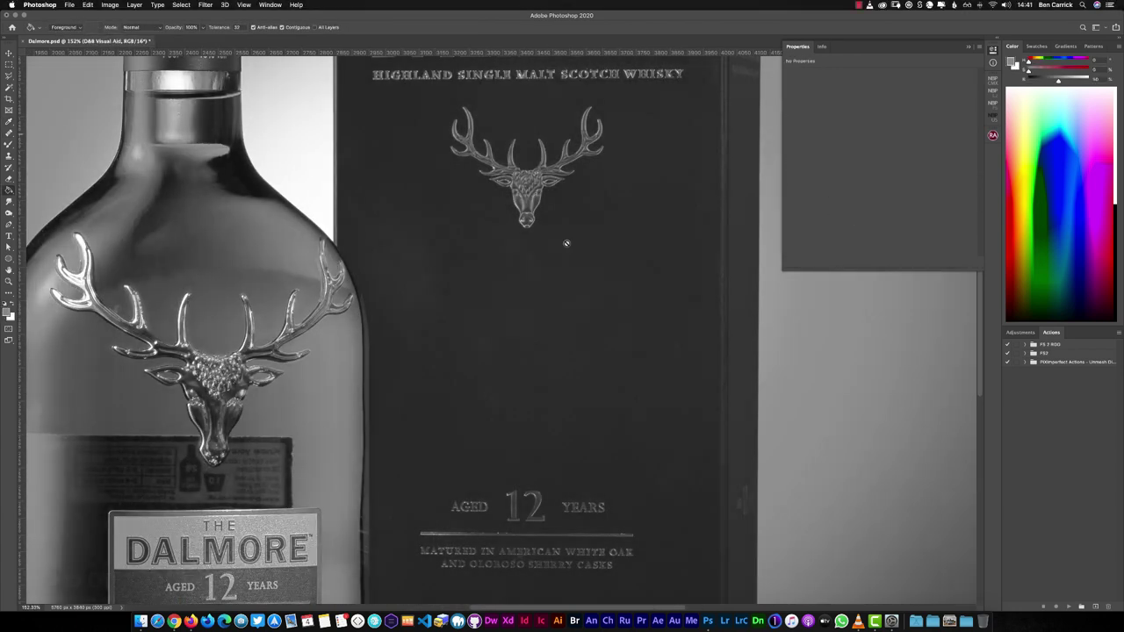
# Step: Dodge and burn uneven patches on the box's front on the D&B Gray Layer with a brush at 10% opacity
pyautogui.scroll(-2, 500, 289)
pyautogui.press('b')
pyautogui.scroll(3, 482, 256)
pyautogui.hotkey('shift', '0')
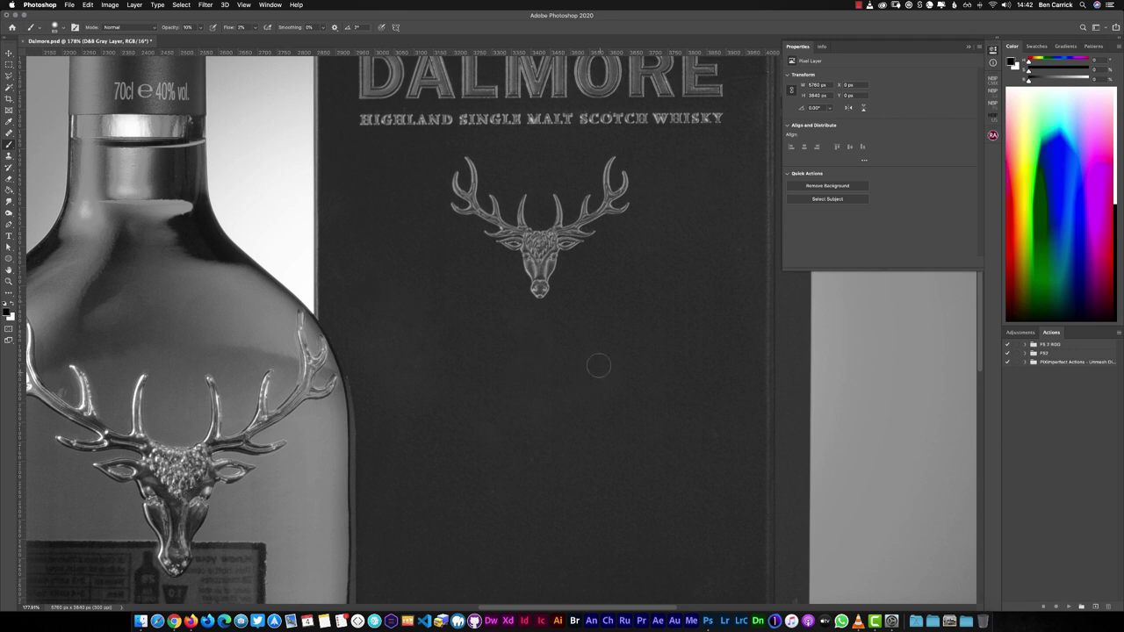
pyautogui.moveTo(727, 167); pyautogui.dragTo(653, 280)
pyautogui.moveTo(339, 389); pyautogui.dragTo(446, 398)
pyautogui.moveTo(432, 488); pyautogui.dragTo(483, 347)
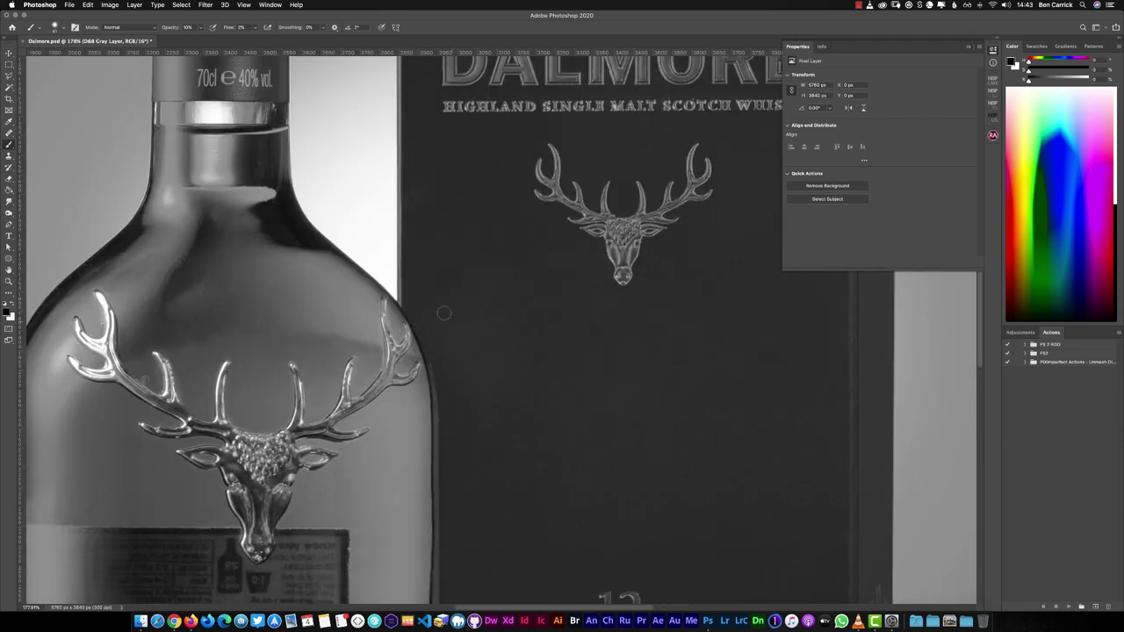
# Step: Paint over the small spots on the box below its stag emblem with a smaller brush
pyautogui.scroll(5, 583, 465)
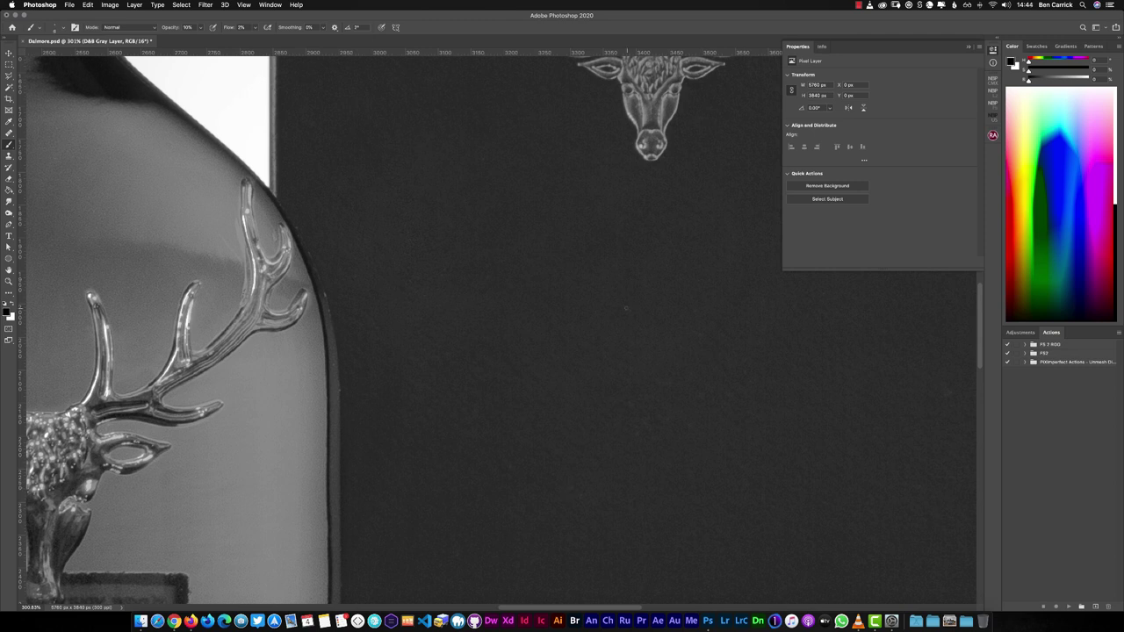
pyautogui.moveTo(667, 313); pyautogui.dragTo(585, 316)
pyautogui.moveTo(507, 333); pyautogui.dragTo(440, 346)
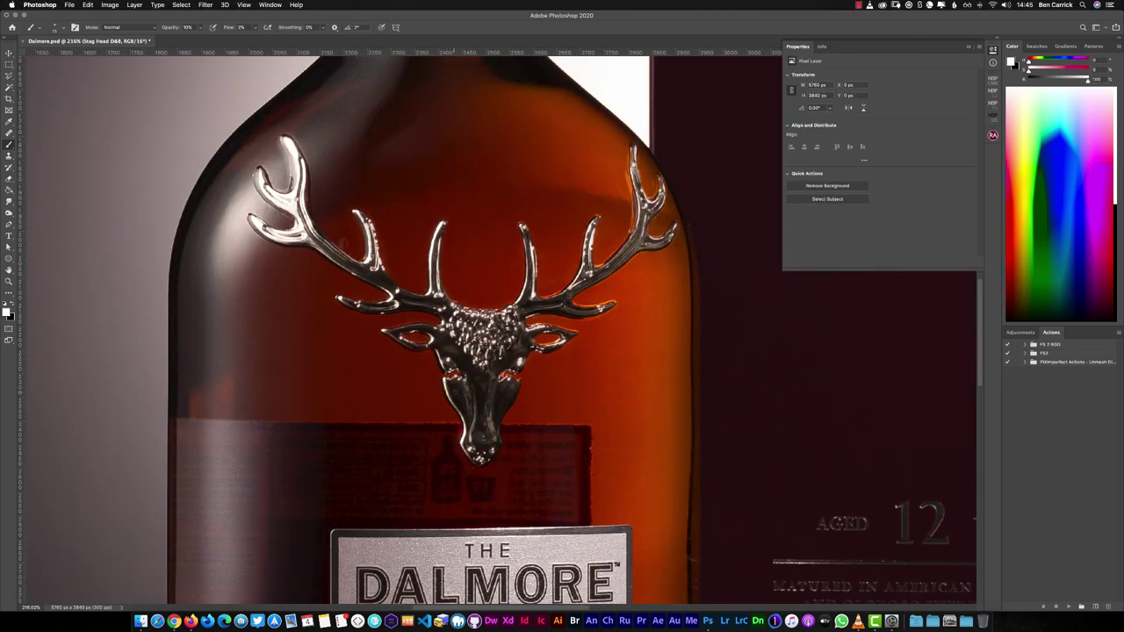
# Step: Dodge and burn the silver stag's head and antlers on the Stag Head D&B layer with a brush at 10% opacity
pyautogui.scroll(3, 509, 360)
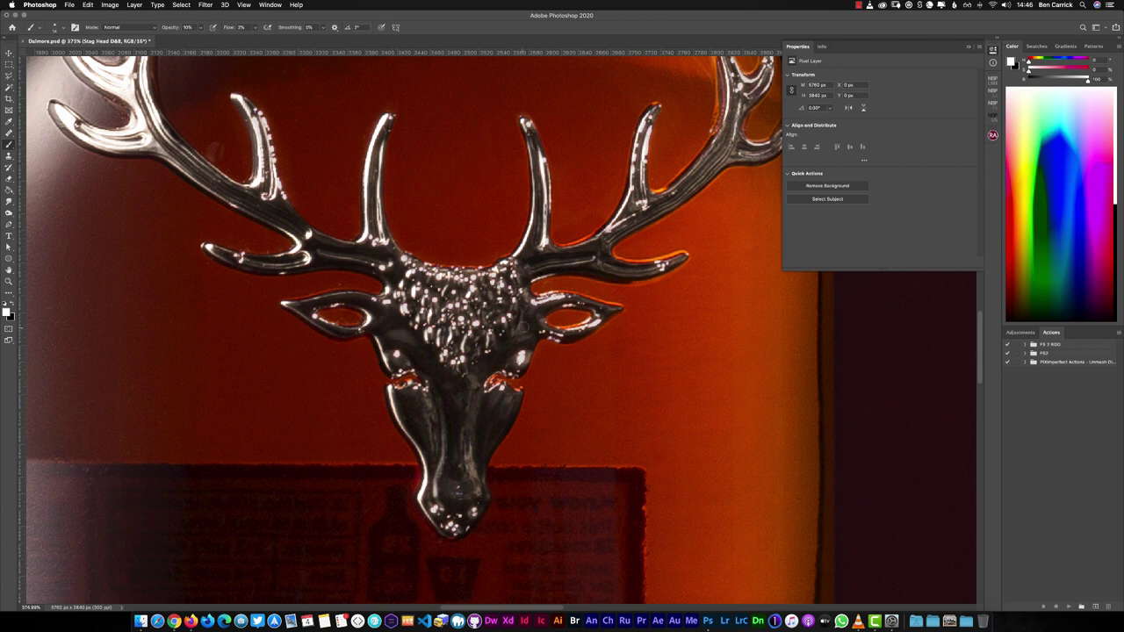
pyautogui.scroll(5, 338, 279)
pyautogui.hscroll(-5, 329, 272)
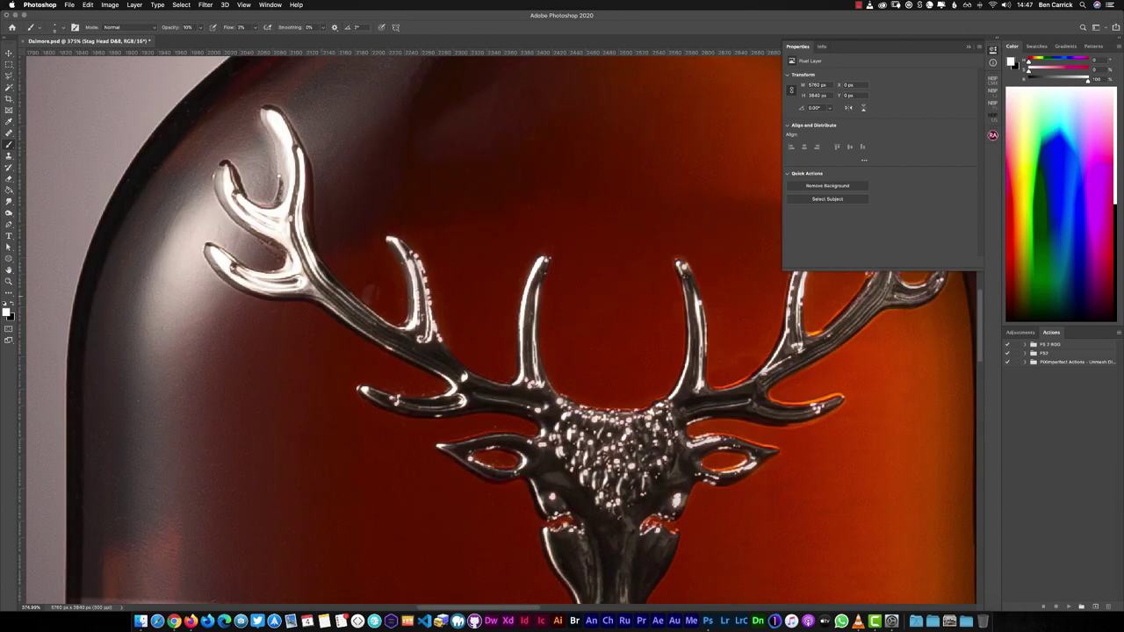
pyautogui.hscroll(5, 501, 330)
pyautogui.scroll(-2, 501, 330)
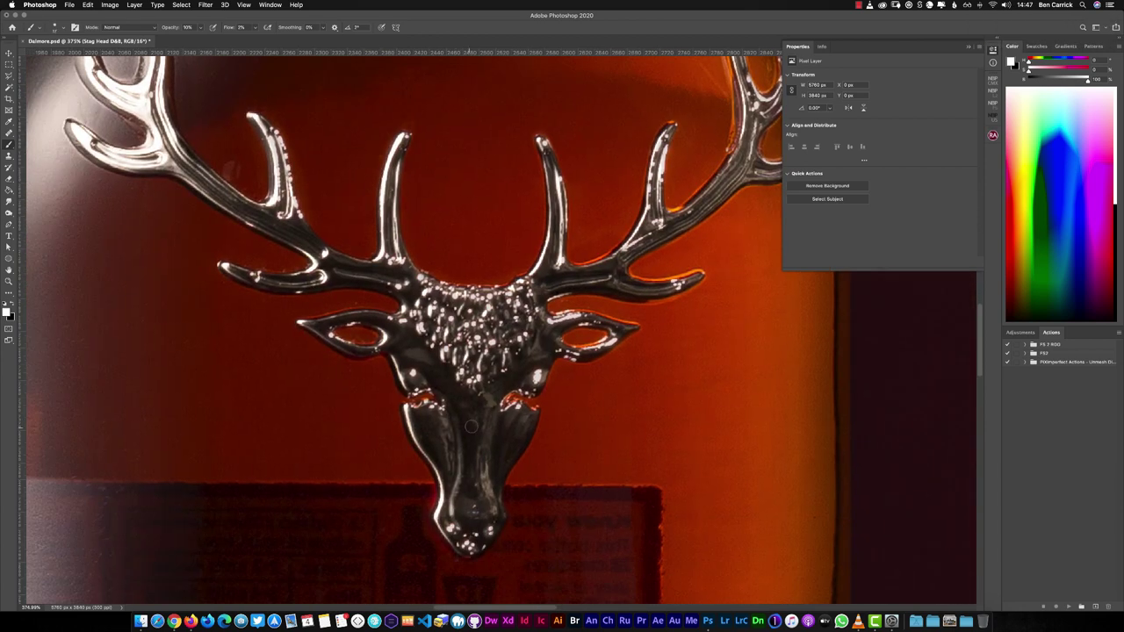
pyautogui.scroll(-3, 906, 287)
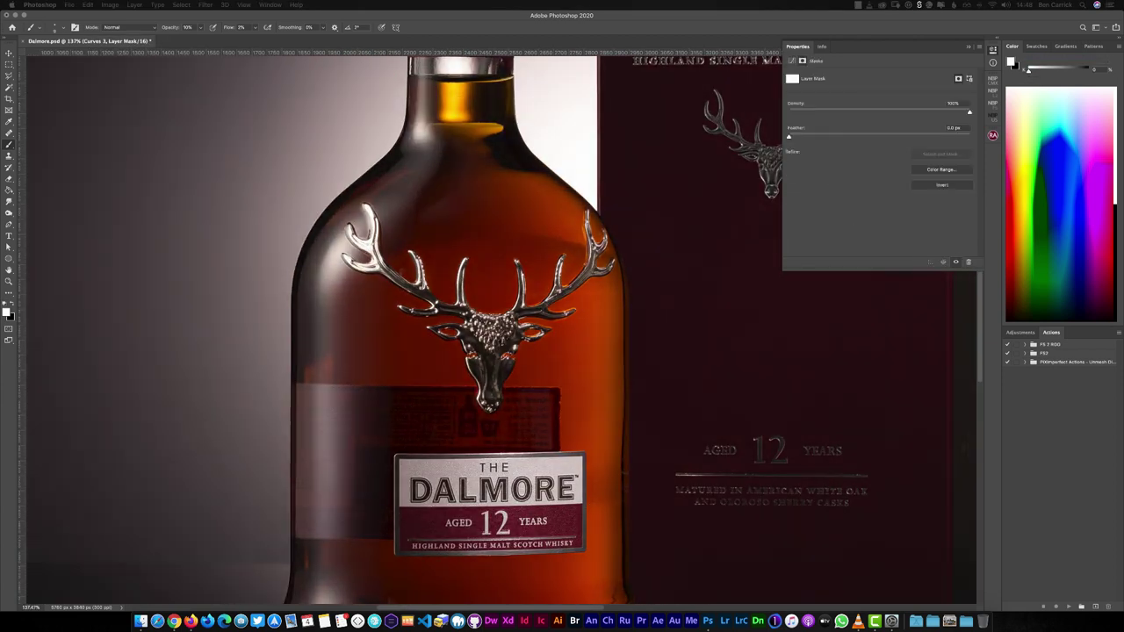
# Step: Paint on the Layer 2 mask around the bottle's base and its reflection with a white brush at 100% opacity
pyautogui.scroll(3, 489, 231)
pyautogui.moveTo(400, 351)
pyautogui.mouseDown()
pyautogui.moveTo(263, 263)
pyautogui.moveTo(667, 299)
pyautogui.mouseUp()
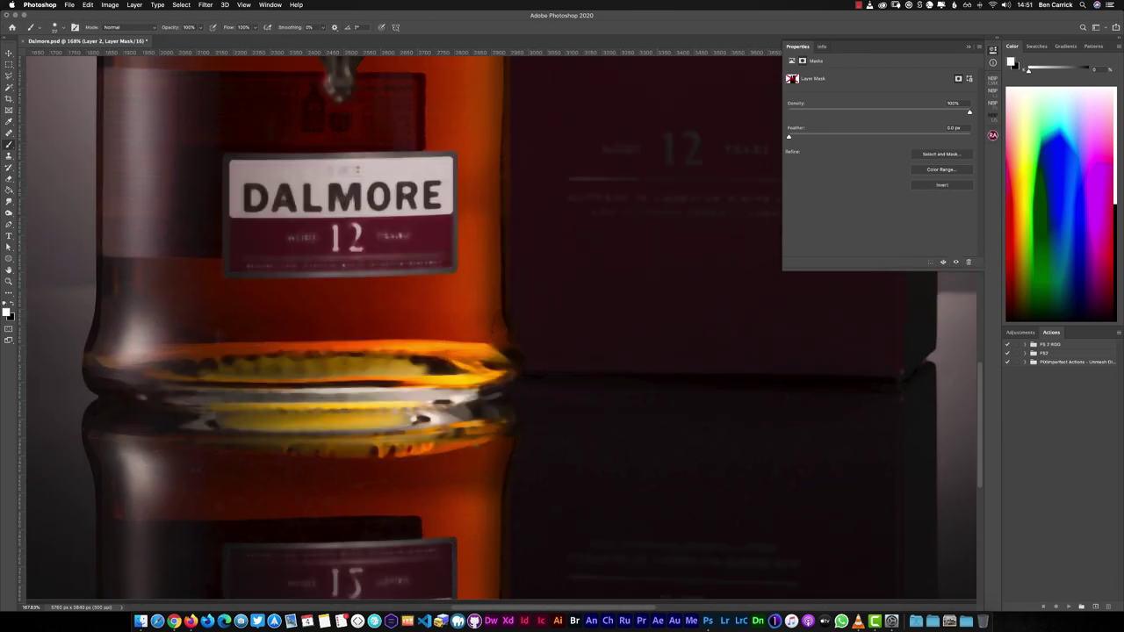
pyautogui.moveTo(264, 478); pyautogui.dragTo(271, 478)
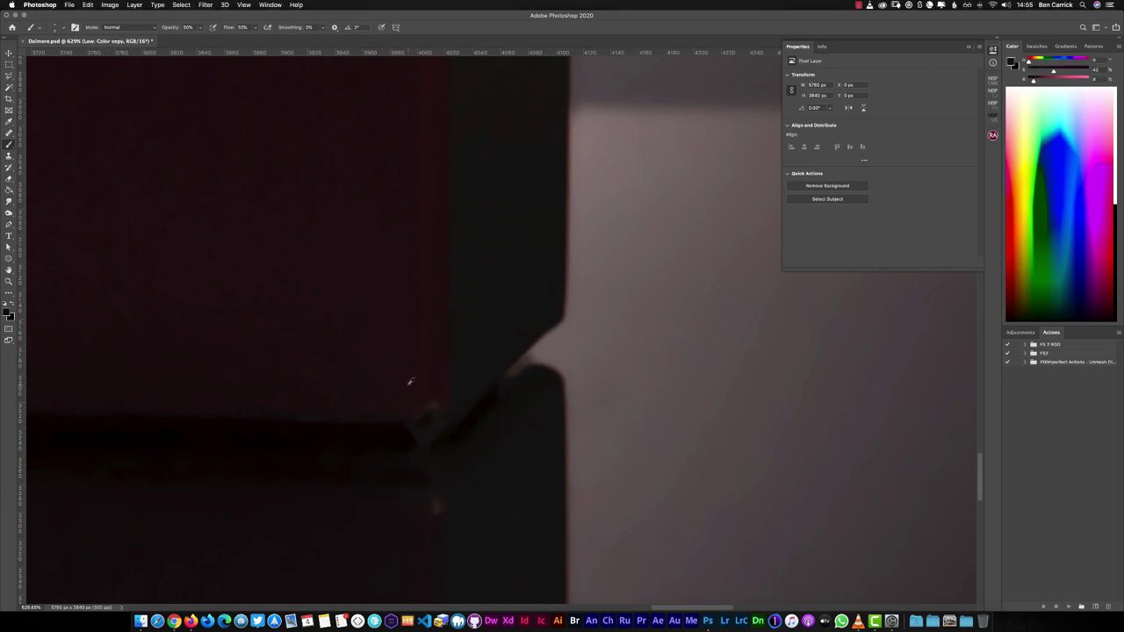
# Step: Clean up the box's lower corner on the frequency separation layers, moving from the Low: Color copy layer to the Clone Stamp on the layer above
pyautogui.hotkey('alt', ']')
pyautogui.press('s')
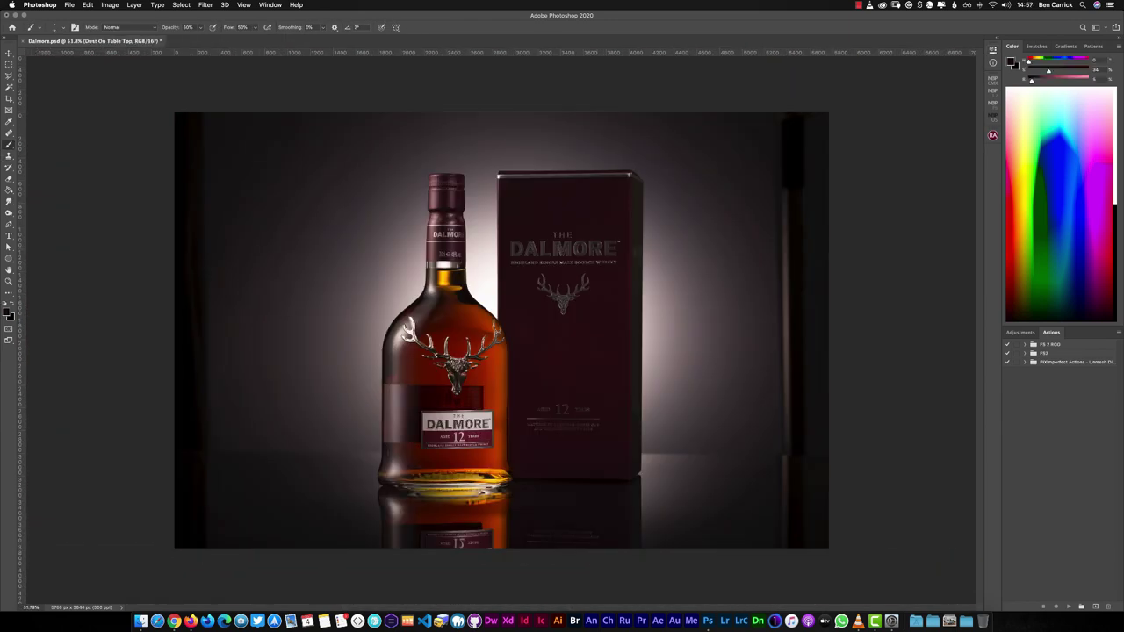
# Step: Create a new frequency separation with NBP Freqsep Control, using the Median filter with a radius of 3
pyautogui.click(993, 105)
pyautogui.click(961, 130)
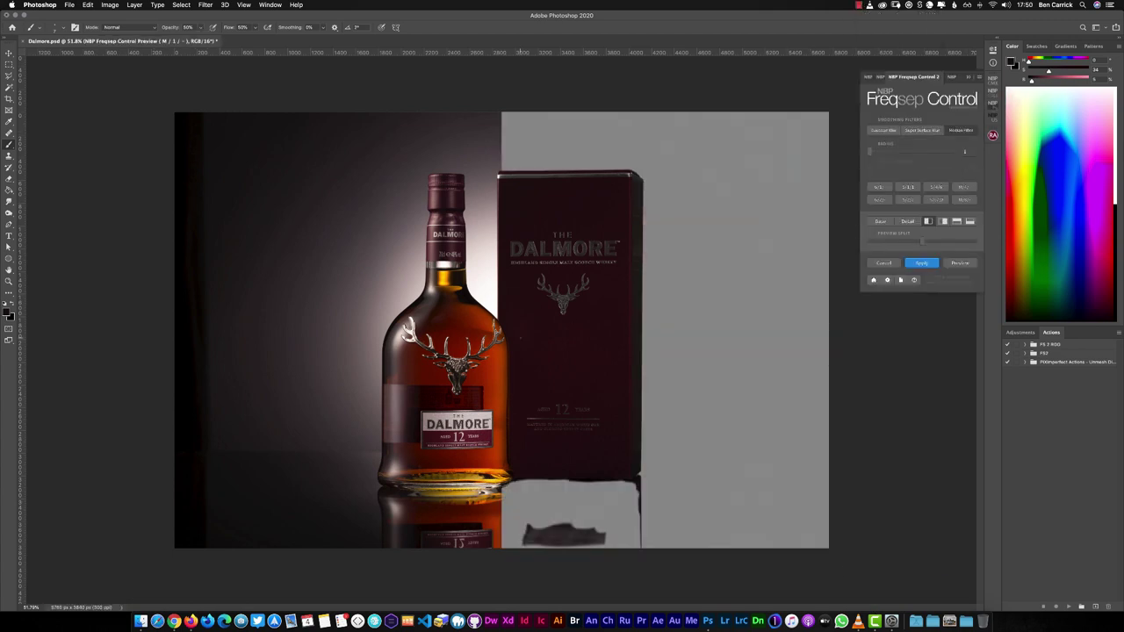
pyautogui.click(937, 187)
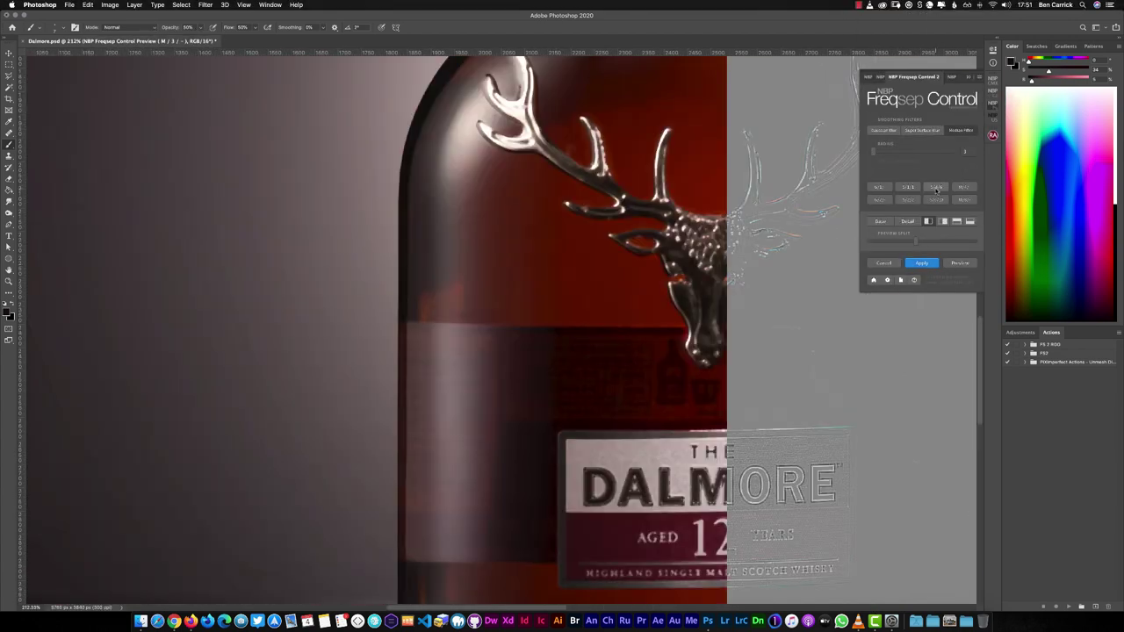
pyautogui.click(921, 263)
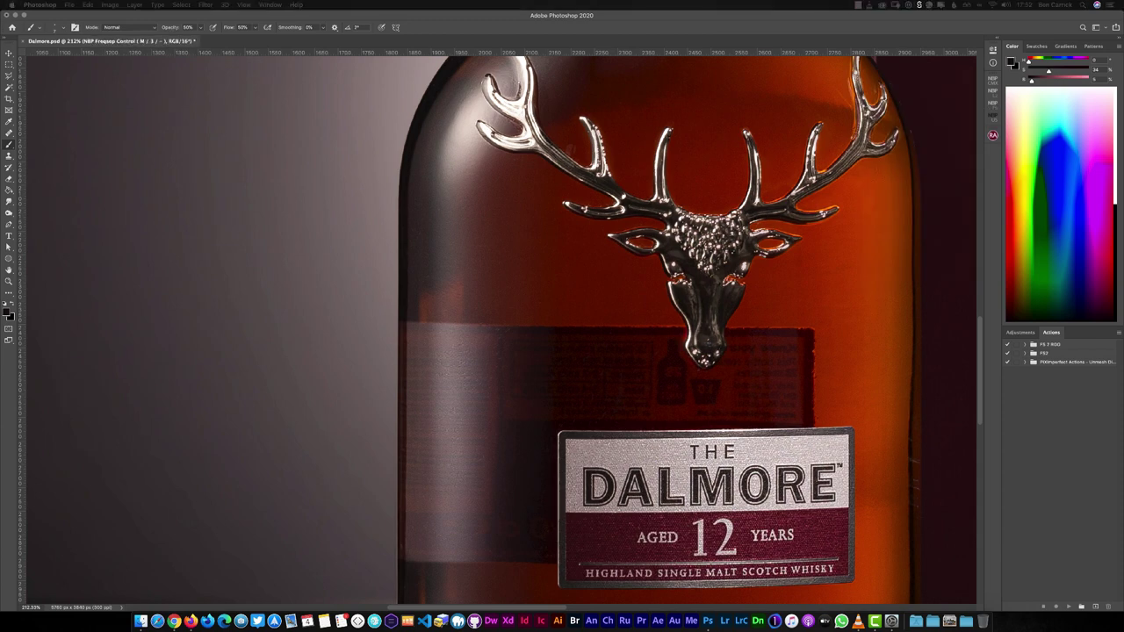
# Step: Shape a Curves adjustment into steep alternating peaks and valleys as a solarised visual aid for finding uneven tones
pyautogui.moveTo(907, 133); pyautogui.dragTo(908, 179)
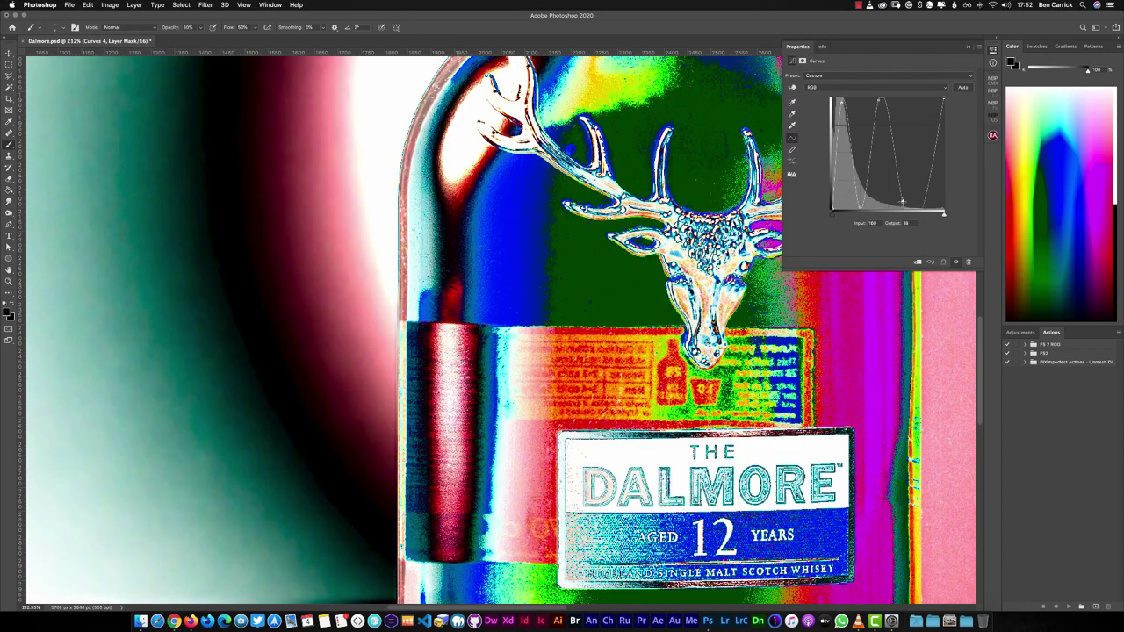
pyautogui.moveTo(945, 96); pyautogui.dragTo(944, 209)
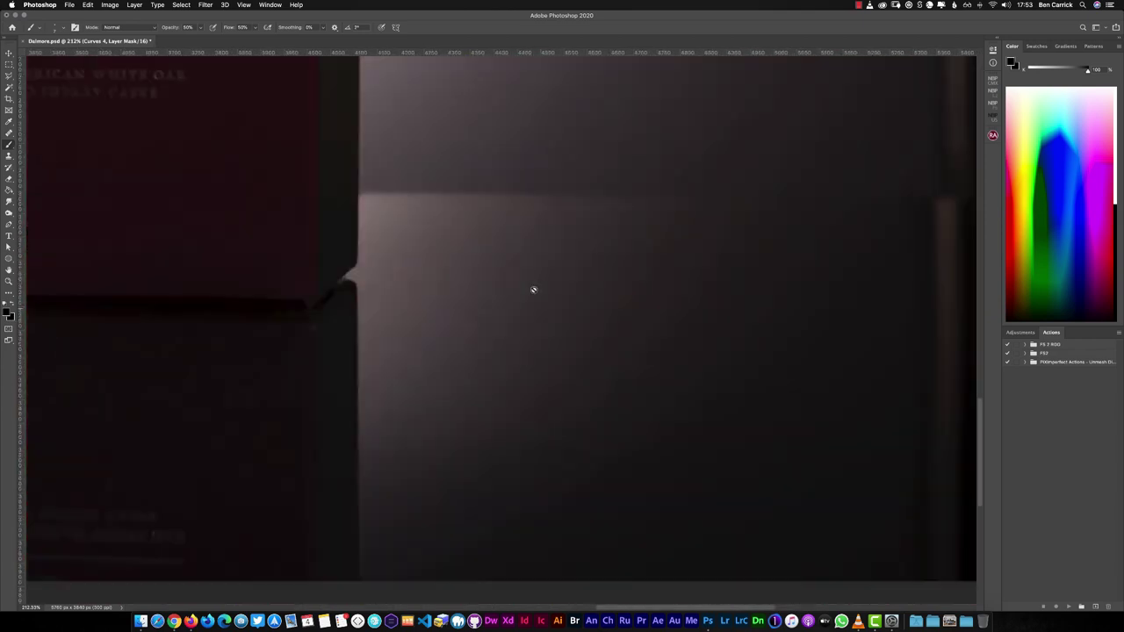
# Step: Blend uneven tones on the tabletop beside the box and in its upper reflection with the Mixer Brush on Low: Color copy 2, Wet, Heavy Mix, 10% flow
pyautogui.scroll(5, 598, 270)
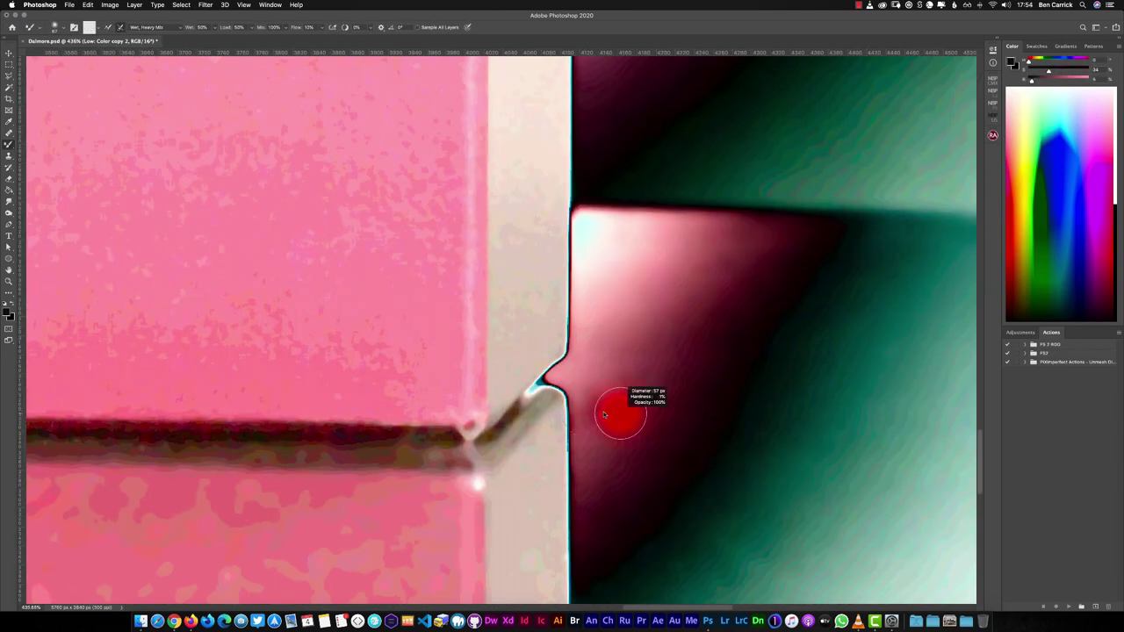
pyautogui.moveTo(615, 402); pyautogui.dragTo(639, 341)
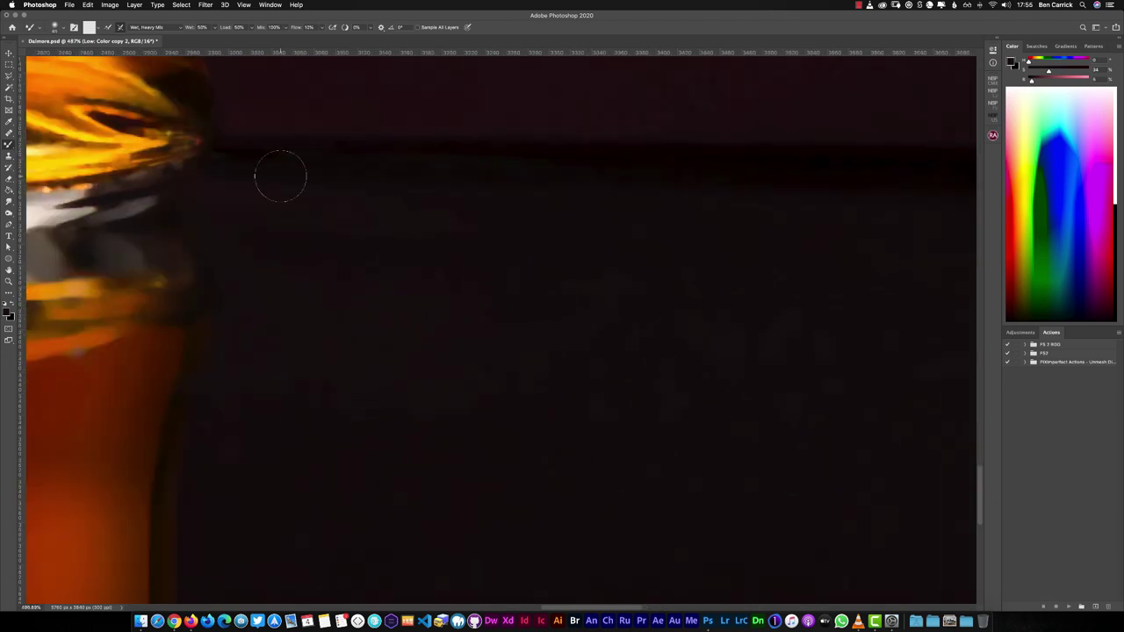
pyautogui.moveTo(933, 230); pyautogui.dragTo(536, 238)
pyautogui.hscroll(5, 679, 306)
pyautogui.scroll(-2, 679, 306)
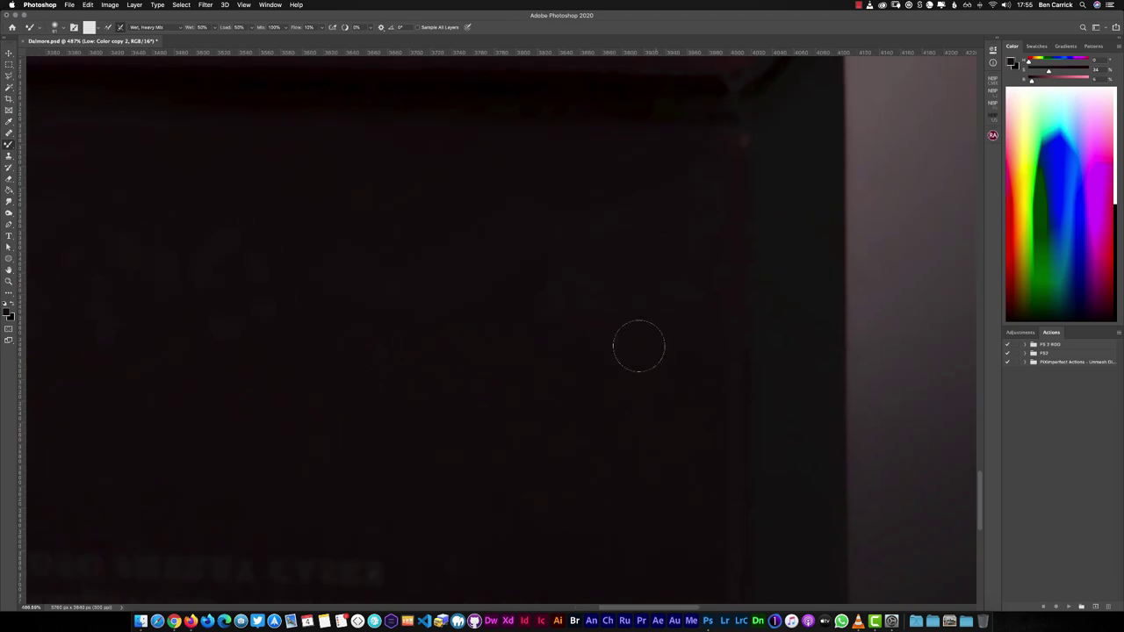
pyautogui.scroll(-5, 816, 421)
pyautogui.hscroll(-8, 499, 265)
pyautogui.scroll(5, 508, 435)
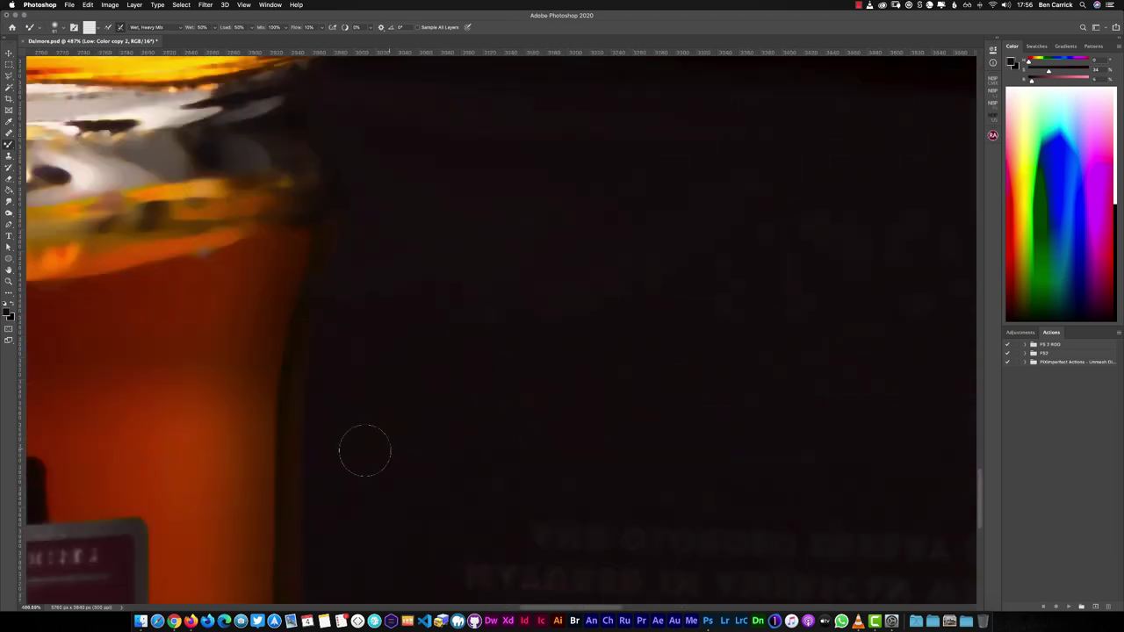
# Step: Smooth the blotchy tones in the lower part of the box's reflection around the mirrored lettering with the Mixer Brush
pyautogui.hscroll(3, 527, 412)
pyautogui.scroll(-1, 351, 448)
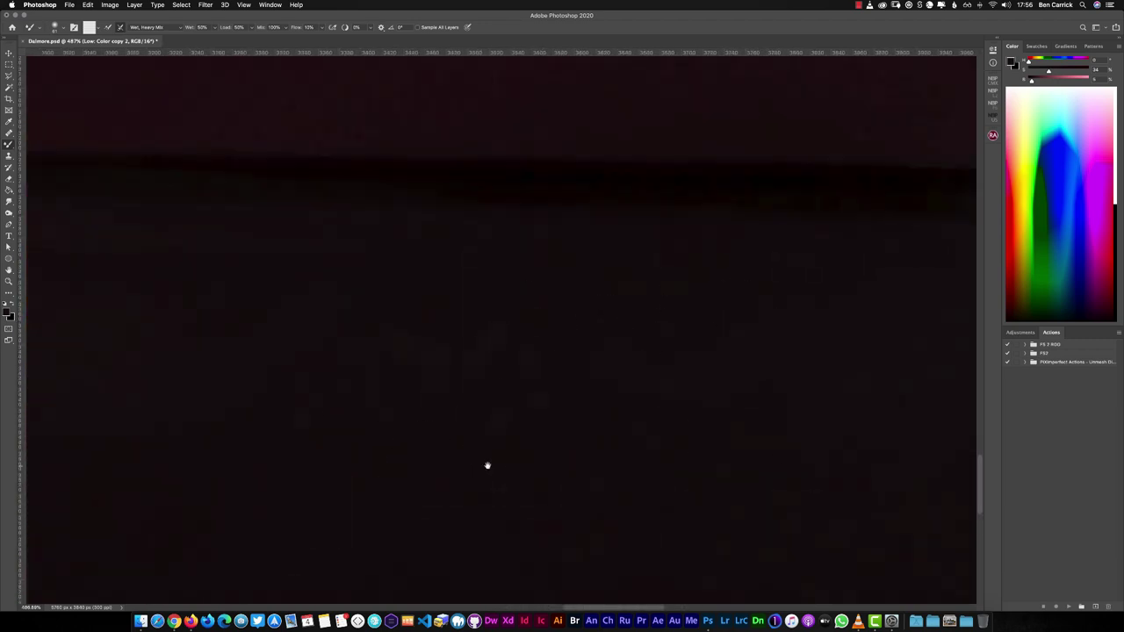
pyautogui.hscroll(5, 501, 346)
pyautogui.scroll(-3, 474, 343)
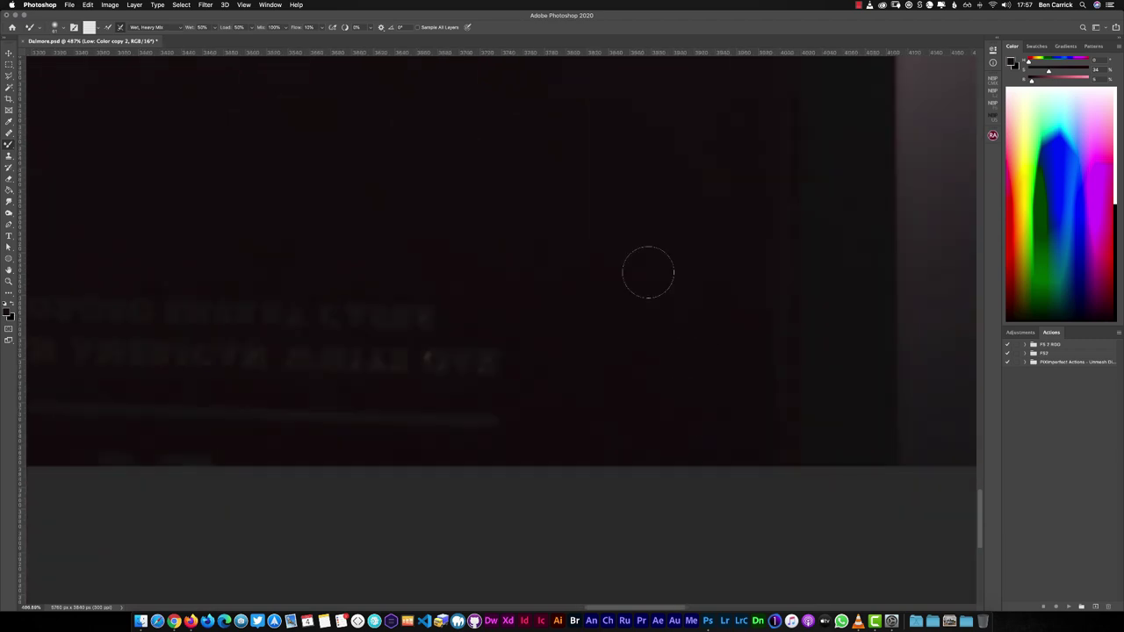
pyautogui.moveTo(694, 131); pyautogui.dragTo(746, 419)
pyautogui.moveTo(520, 461); pyautogui.dragTo(745, 419)
pyautogui.moveTo(211, 518); pyautogui.dragTo(622, 456)
pyautogui.moveTo(205, 421); pyautogui.dragTo(651, 387)
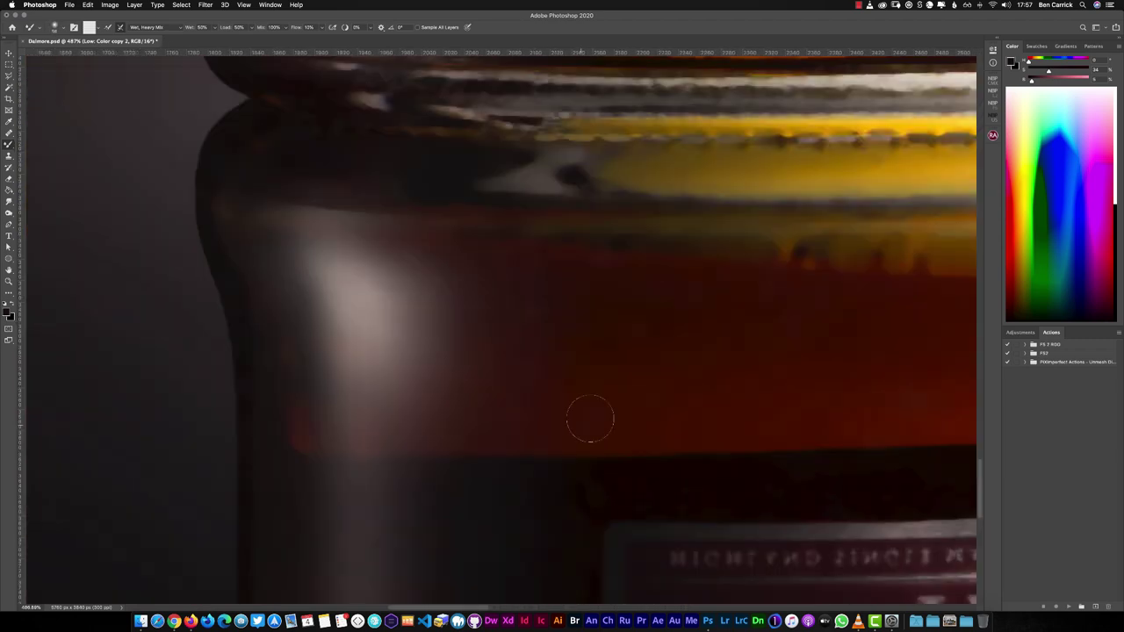
# Step: Blend the dark red liquid tones in the bottle's reflection below the base with a slightly smaller Mixer Brush
pyautogui.scroll(-2, 535, 404)
pyautogui.hscroll(6, 474, 290)
pyautogui.scroll(2, 474, 290)
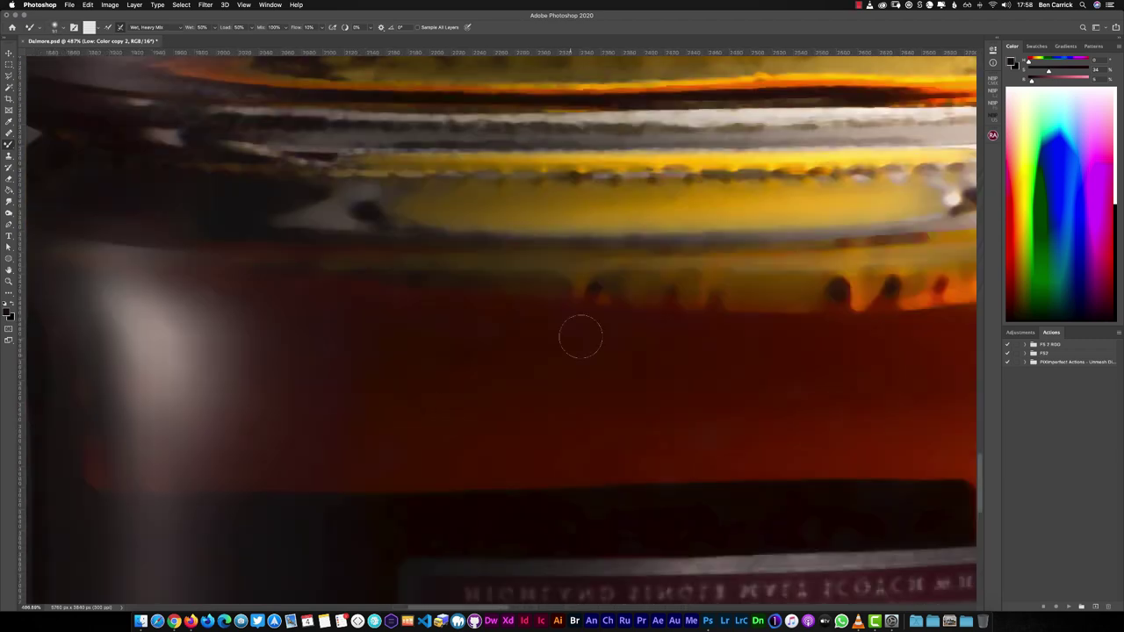
pyautogui.scroll(-2, 641, 317)
pyautogui.click(441, 351)
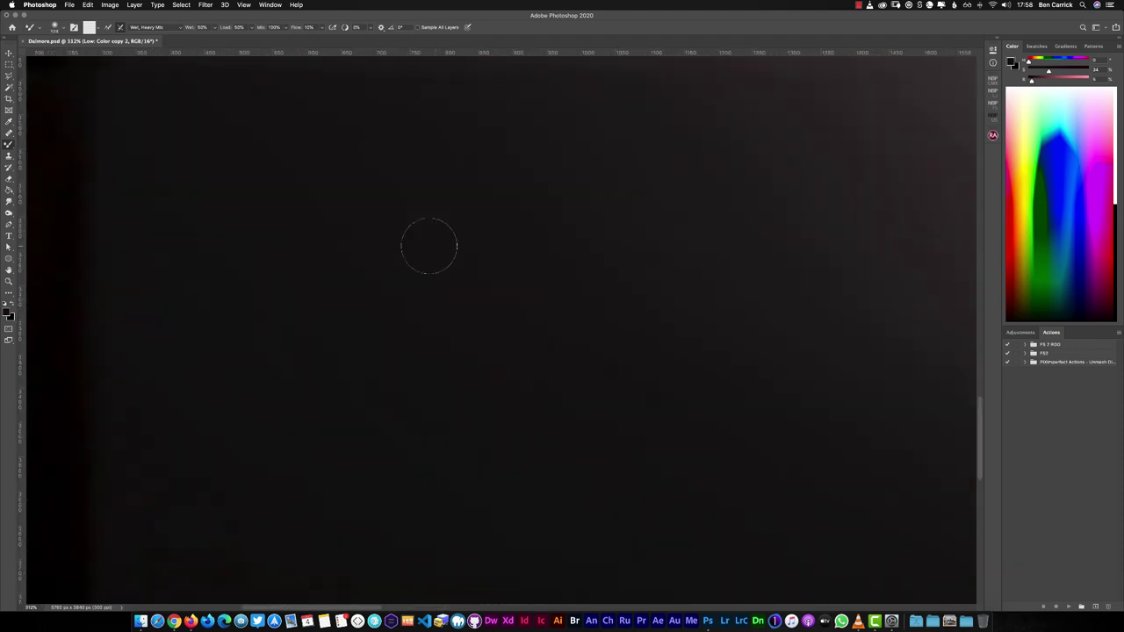
# Step: Smooth the tonal banding across the dark tabletop to the bottle's left with a larger Mixer Brush, checking against the solarised Curves aid
pyautogui.moveTo(517, 336); pyautogui.dragTo(591, 341)
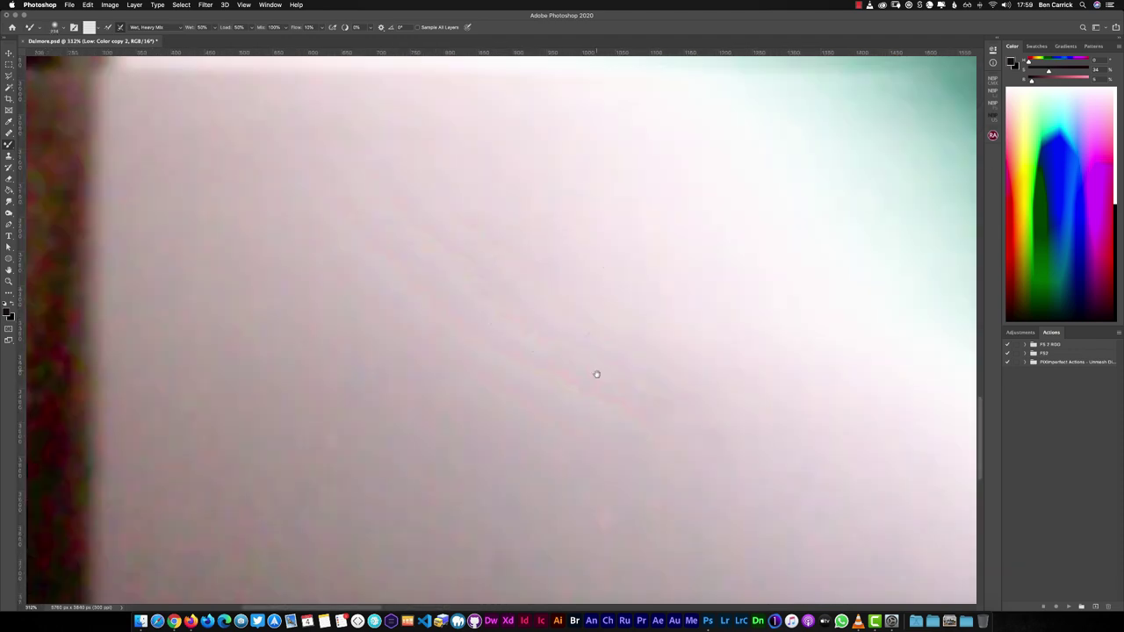
pyautogui.moveTo(594, 374); pyautogui.dragTo(538, 551)
pyautogui.moveTo(913, 132); pyautogui.dragTo(722, 251)
pyautogui.moveTo(913, 421); pyautogui.dragTo(620, 183)
pyautogui.moveTo(254, 378); pyautogui.dragTo(907, 438)
pyautogui.moveTo(552, 445); pyautogui.dragTo(496, 444)
pyautogui.moveTo(895, 393); pyautogui.dragTo(760, 562)
# Step: Even out the colour patches on the box's front around and below its stag emblem with the Mixer Brush
pyautogui.scroll(10, 477, 358)
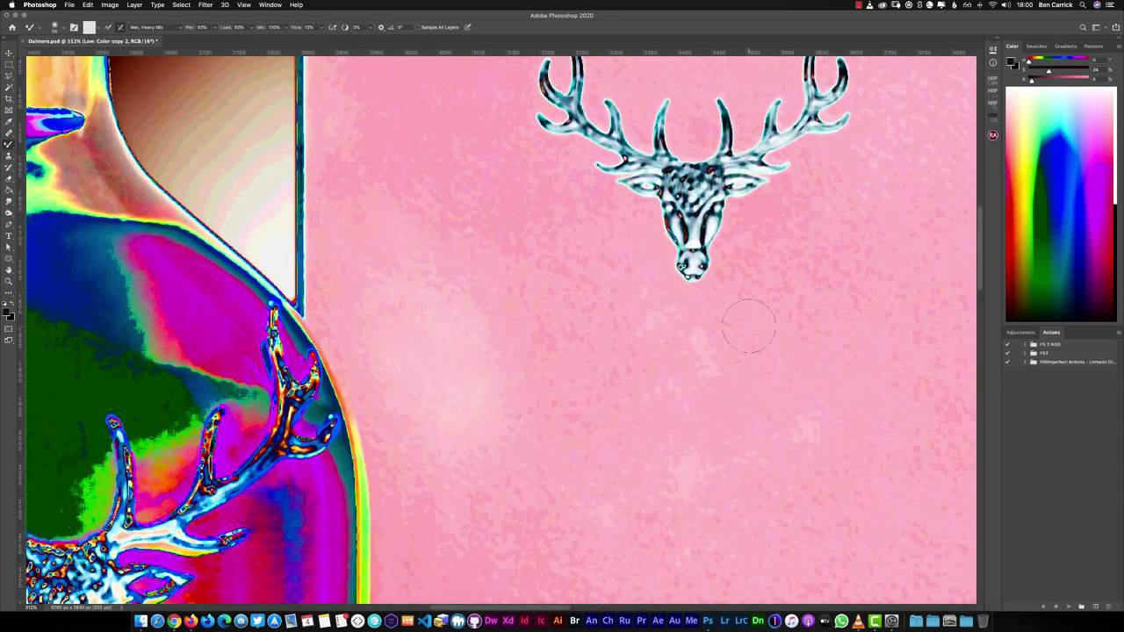
pyautogui.scroll(-4, 370, 316)
pyautogui.scroll(10, 451, 497)
pyautogui.hscroll(5, 451, 497)
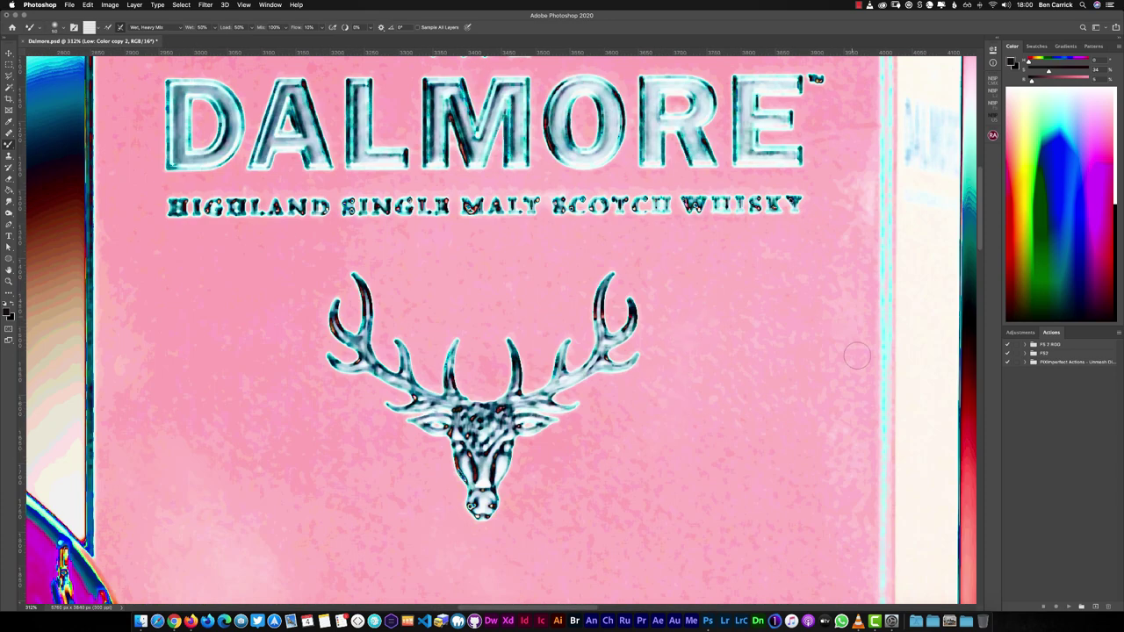
# Step: Blend the tones along the bottle's edge beside the box, just above the glass base, with a smaller Mixer Brush
pyautogui.scroll(5, 846, 342)
pyautogui.hscroll(-5, 643, 342)
pyautogui.scroll(-15, 442, 341)
pyautogui.scroll(10, 442, 341)
pyautogui.hscroll(5, 604, 365)
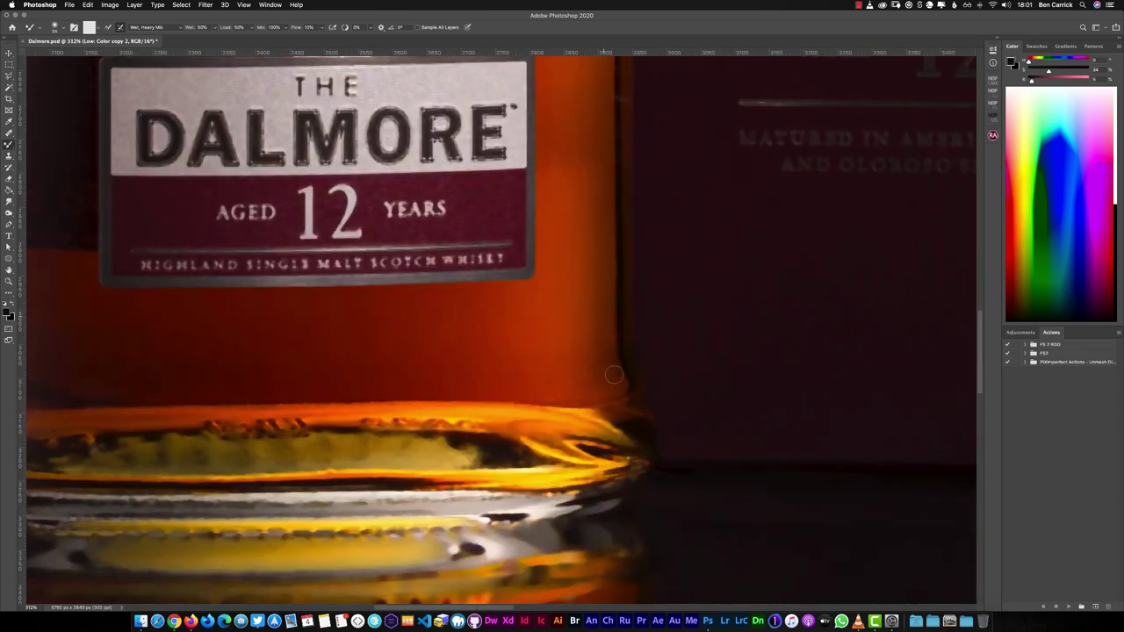
# Step: Clone out specks along the bottle's dark shoulder edge and around the antlers on High: Texture copy 2 with the Clone Stamp at 100% opacity
pyautogui.scroll(15, 595, 375)
pyautogui.hscroll(-5, 512, 264)
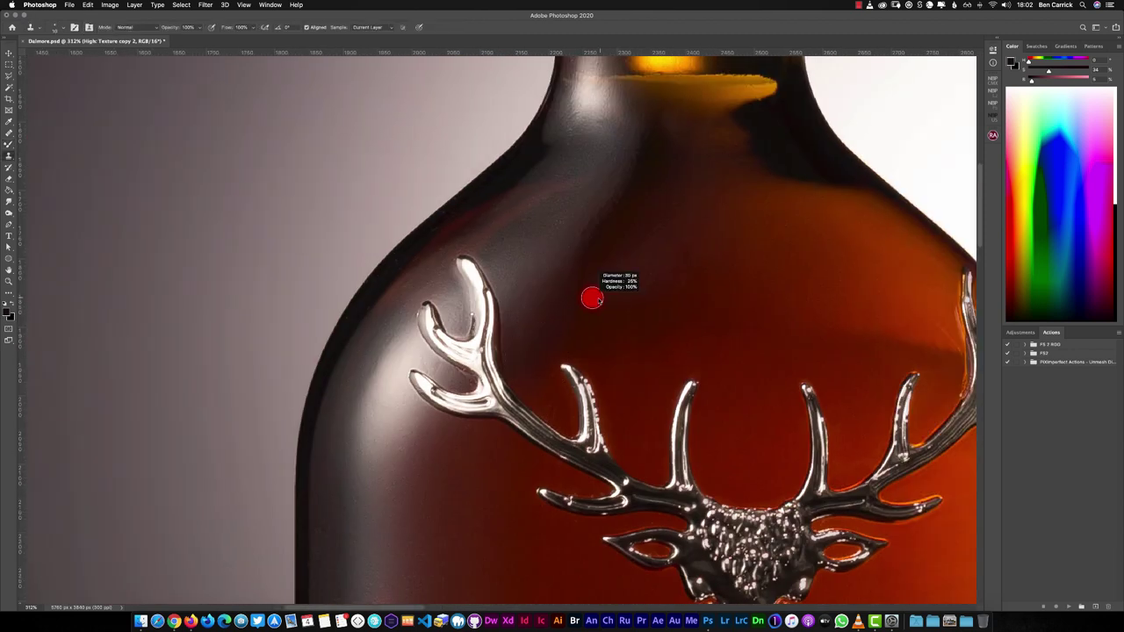
pyautogui.scroll(3, 457, 231)
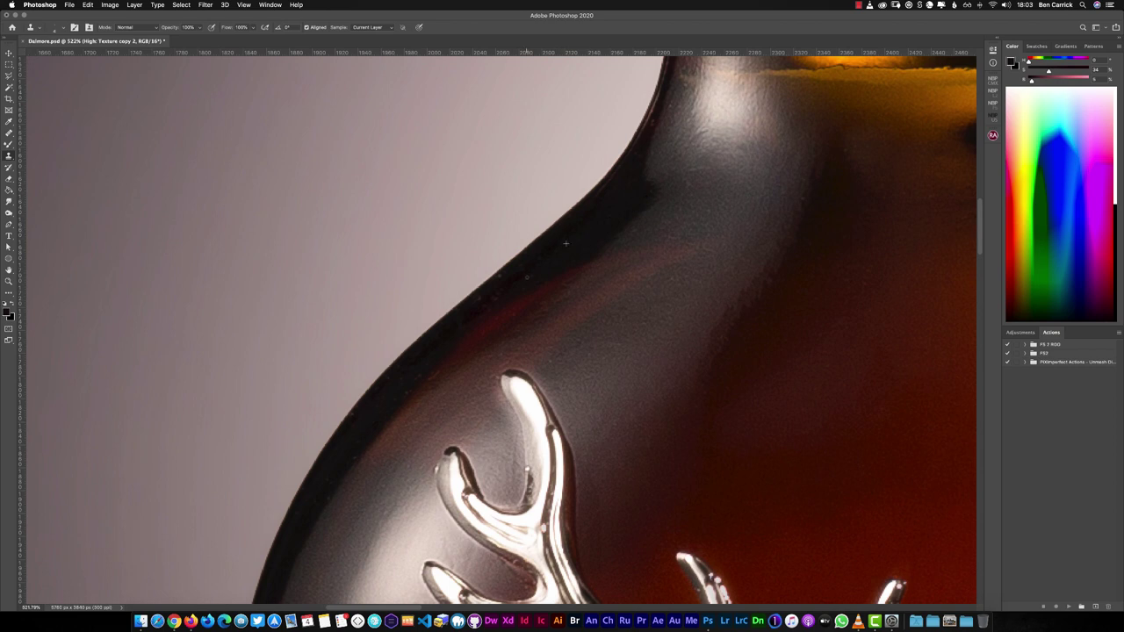
pyautogui.scroll(-3, 428, 365)
pyautogui.hscroll(-2, 390, 430)
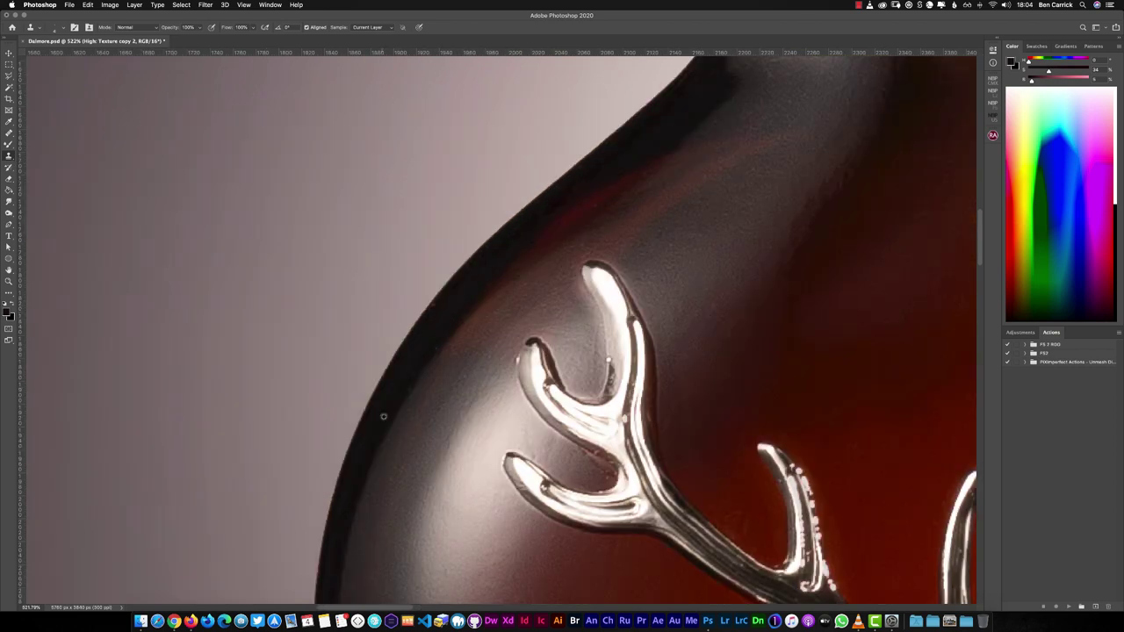
pyautogui.scroll(-5, 607, 360)
pyautogui.scroll(4, 614, 375)
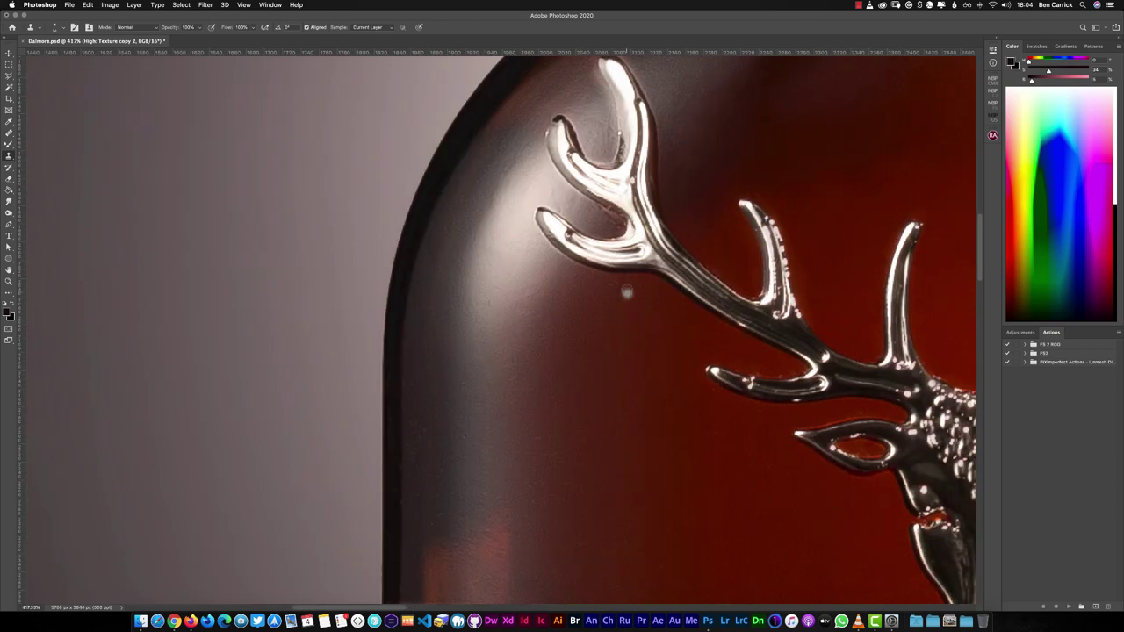
# Step: Clone out blemishes in the glass beside the front label and above the bottle's base on the High: Texture copy 2 layer
pyautogui.scroll(-6, 539, 483)
pyautogui.scroll(-20, 588, 400)
pyautogui.hscroll(10, 612, 395)
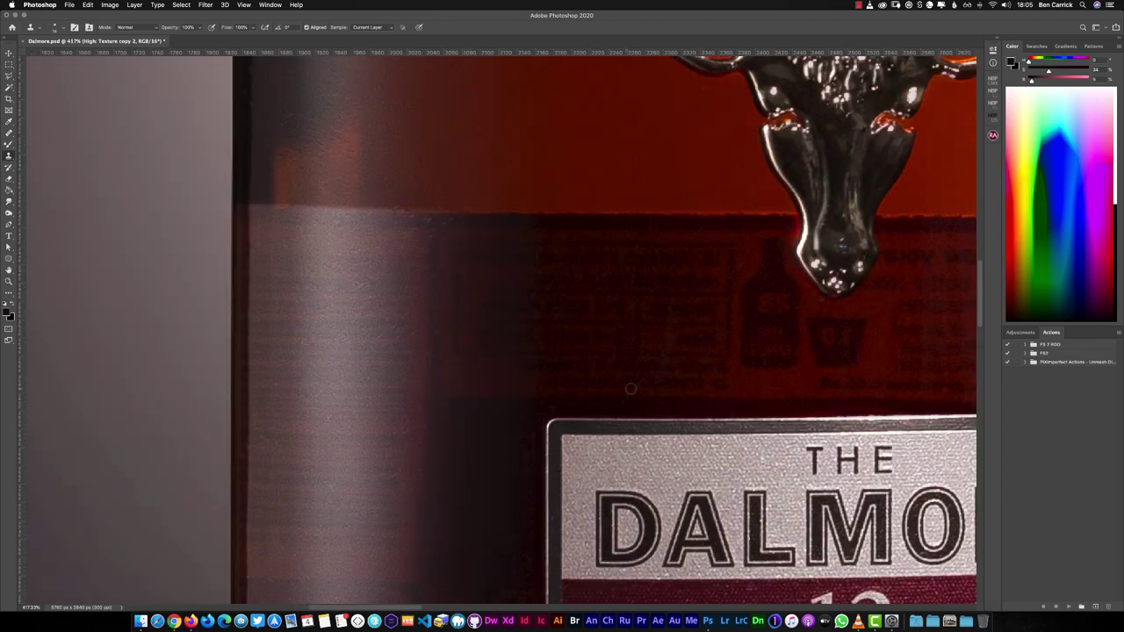
pyautogui.scroll(-15, 736, 262)
pyautogui.hscroll(-8, 615, 307)
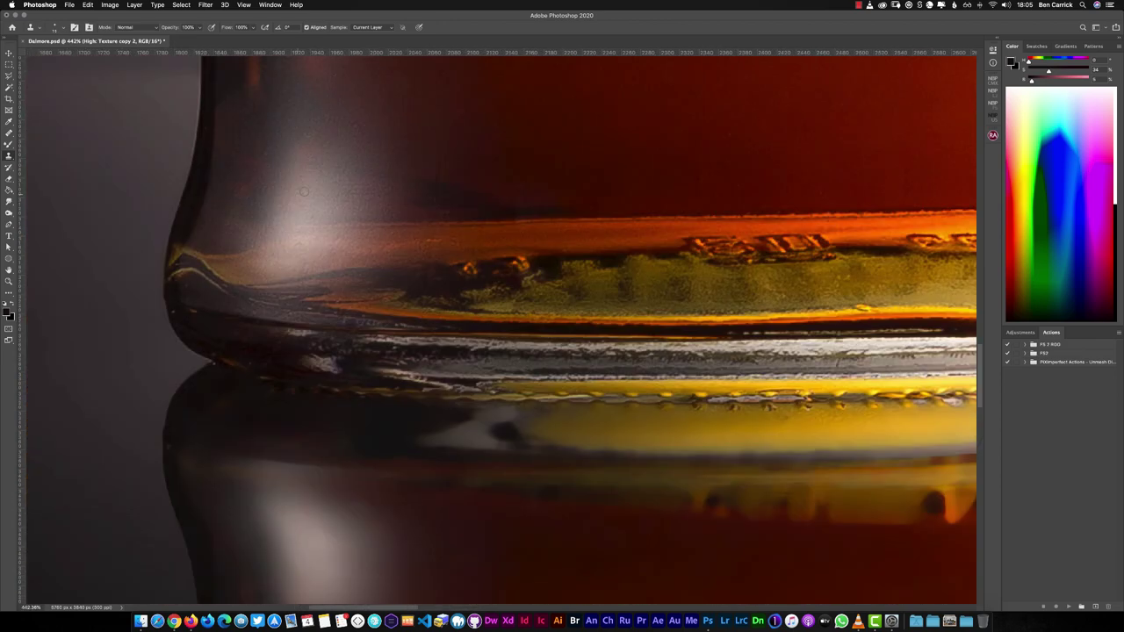
pyautogui.hscroll(-8, 366, 314)
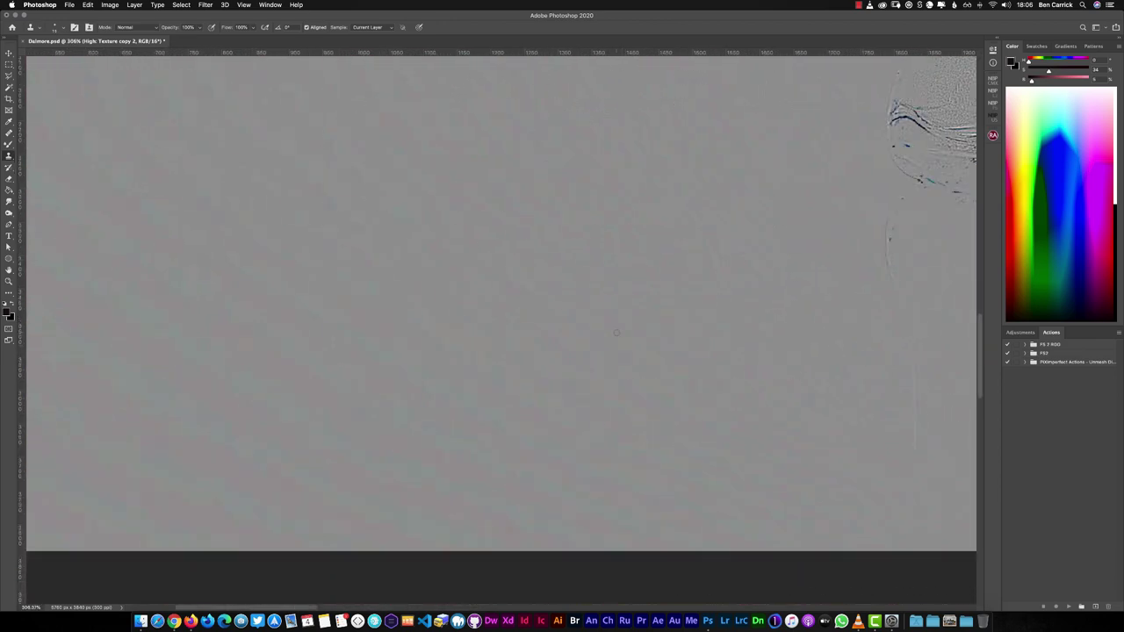
# Step: Clean the remaining specks along the bottle's outer edge and shoulder with the texture layer shown in isolation
pyautogui.scroll(20, 366, 313)
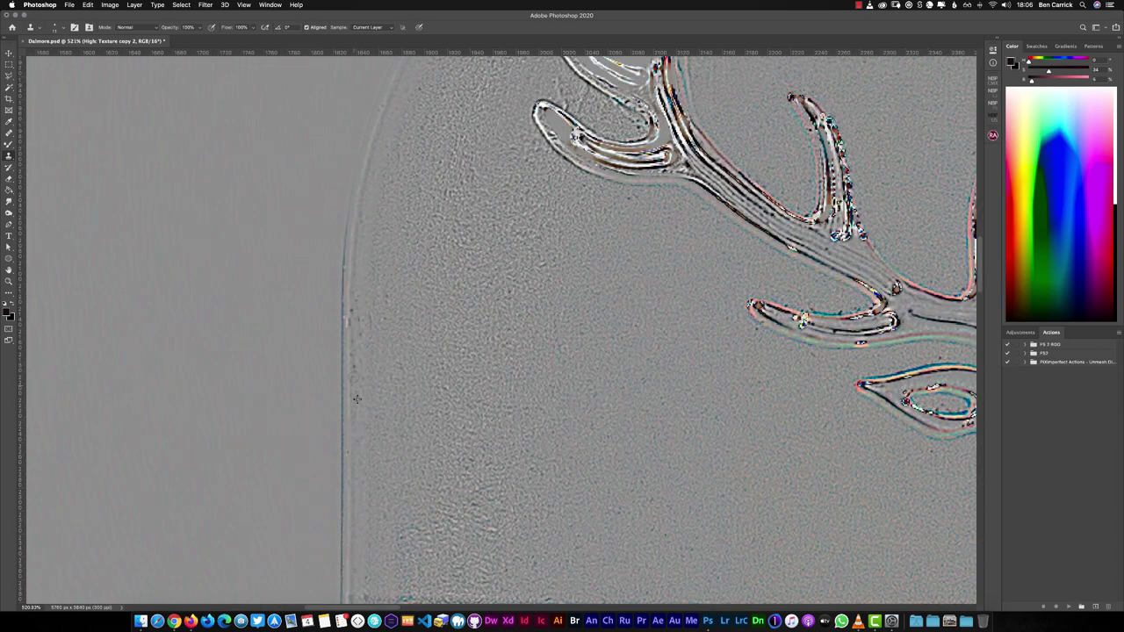
pyautogui.scroll(6, 483, 430)
pyautogui.hscroll(2, 482, 430)
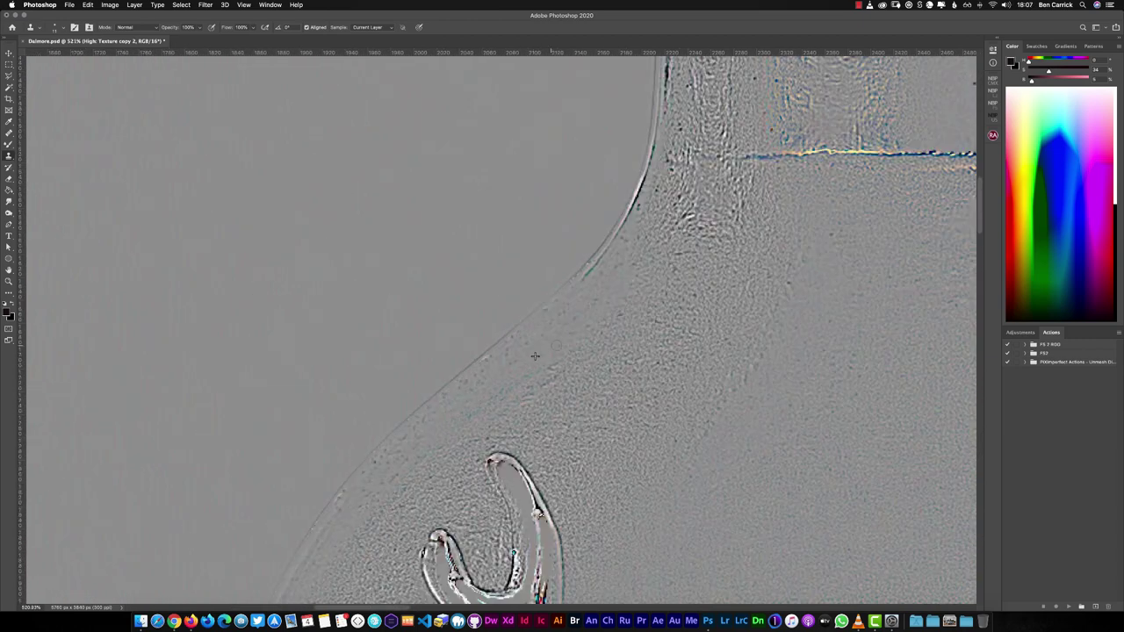
pyautogui.scroll(15, 544, 348)
pyautogui.hscroll(6, 544, 348)
pyautogui.scroll(-5, 527, 386)
pyautogui.scroll(-6, 570, 285)
# Step: Dodge the embossed lettering and stag emblems on the box and bottle with a white Brush at 50% opacity on D&B Gray Layer
pyautogui.press('b')
pyautogui.scroll(5, 501, 331)
pyautogui.scroll(5, 494, 384)
pyautogui.scroll(3, 500, 330)
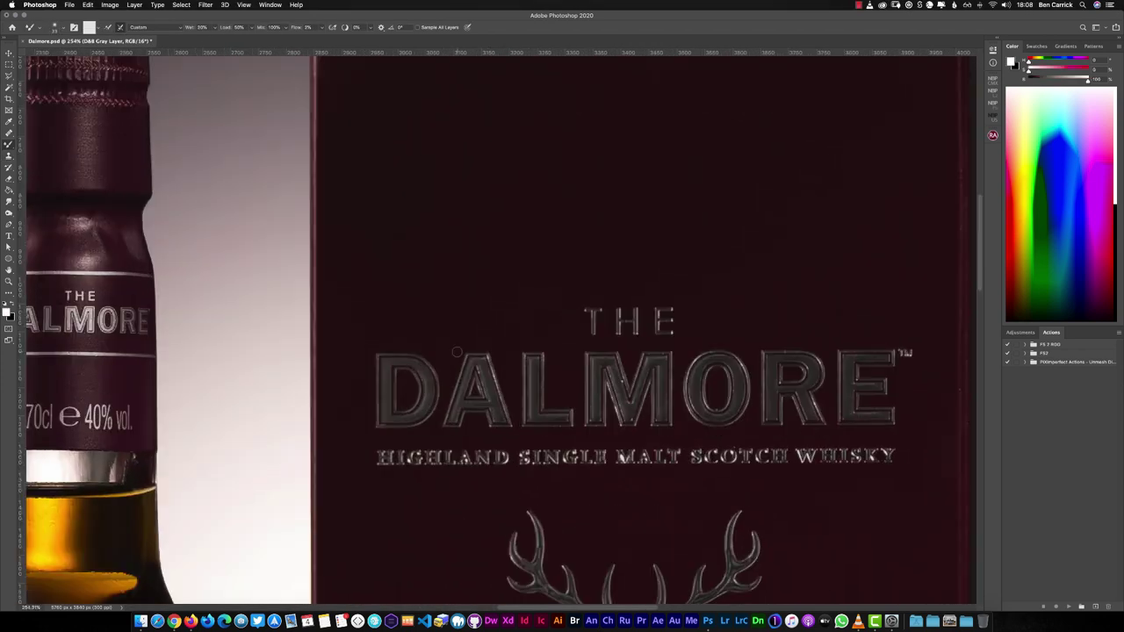
pyautogui.hotkey('shift', 'b')
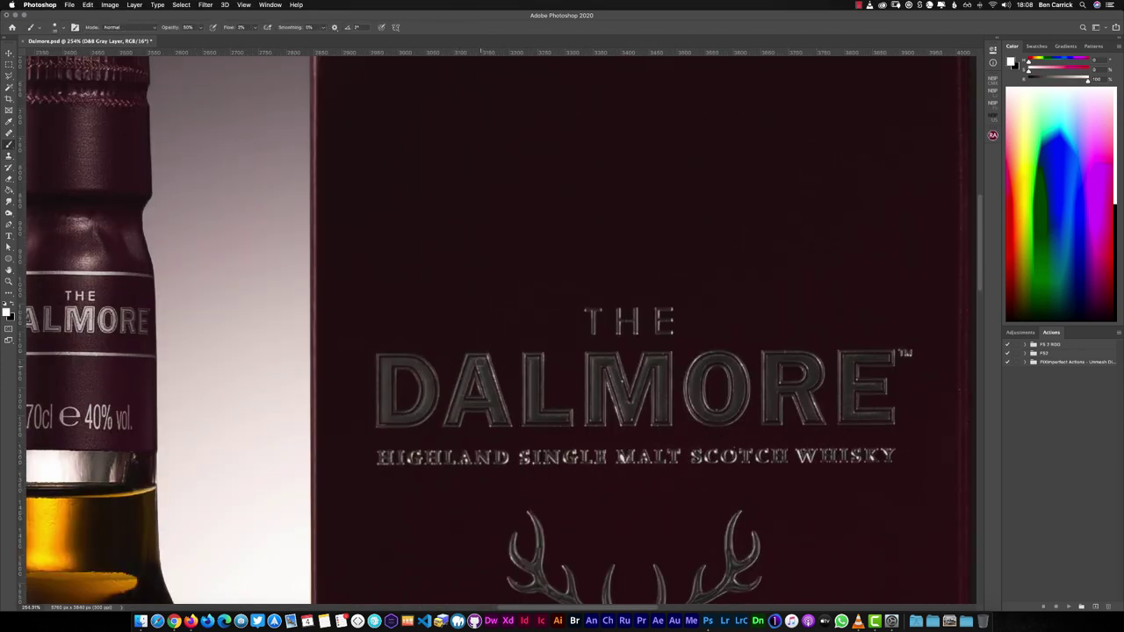
pyautogui.scroll(3, 883, 333)
pyautogui.scroll(-8, 883, 334)
pyautogui.moveTo(466, 343); pyautogui.dragTo(459, 349)
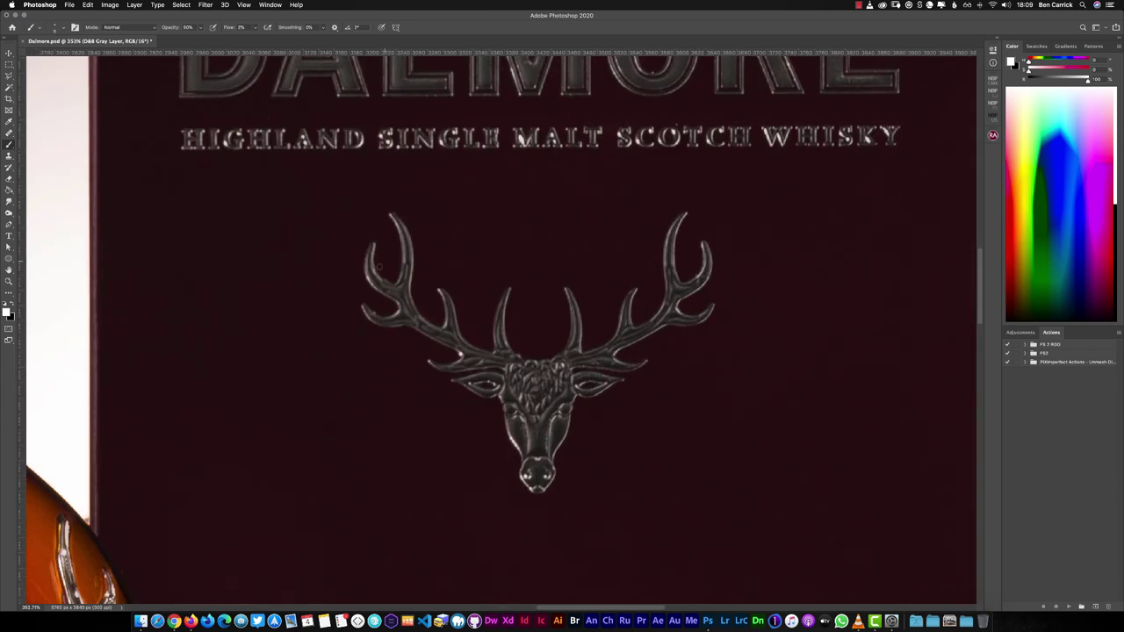
pyautogui.moveTo(527, 388); pyautogui.dragTo(467, 380)
pyautogui.scroll(-5, 562, 361)
pyautogui.scroll(3, 467, 379)
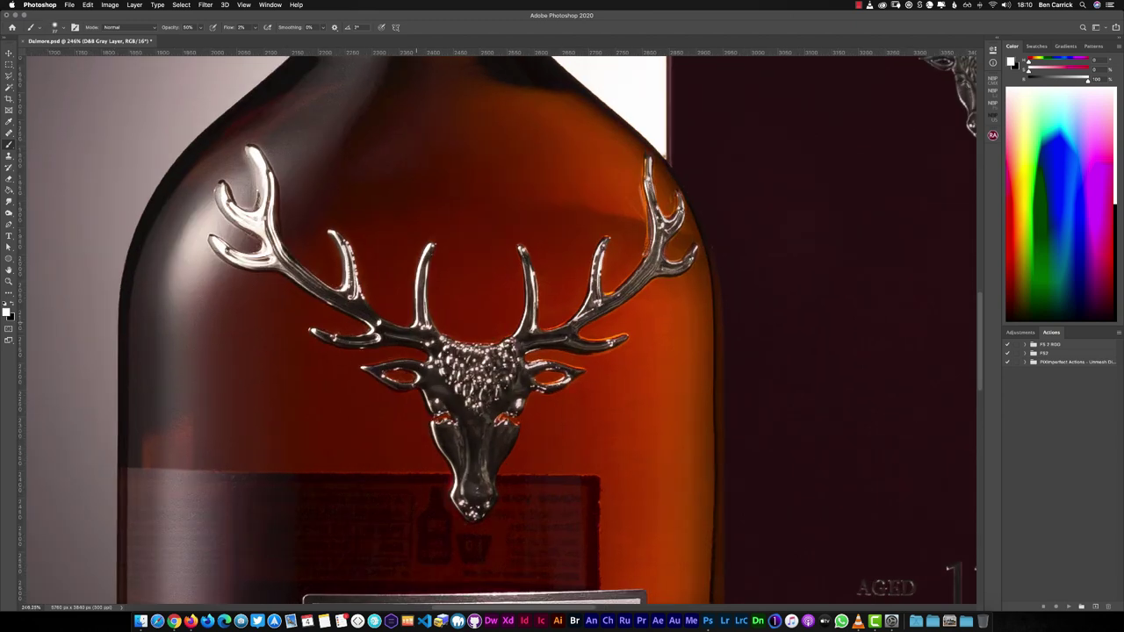
# Step: Add a Curves adjustment layer over the whole image and raise its upper point to brighten the highlights and increase contrast
pyautogui.scroll(-10, 475, 468)
pyautogui.scroll(1, 475, 468)
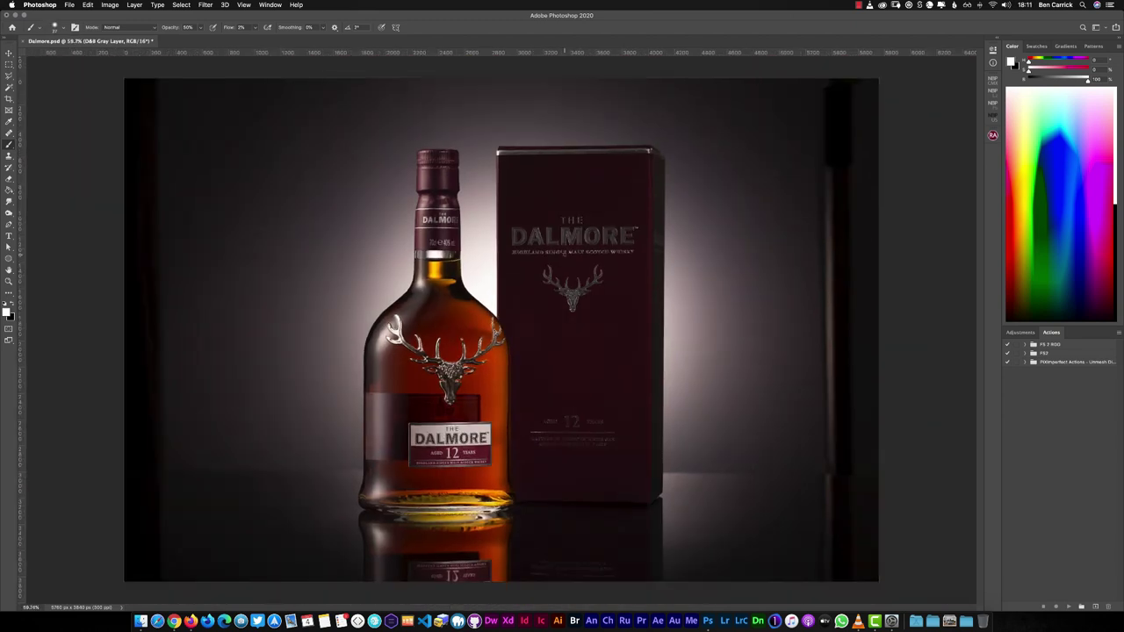
pyautogui.press('super+m')
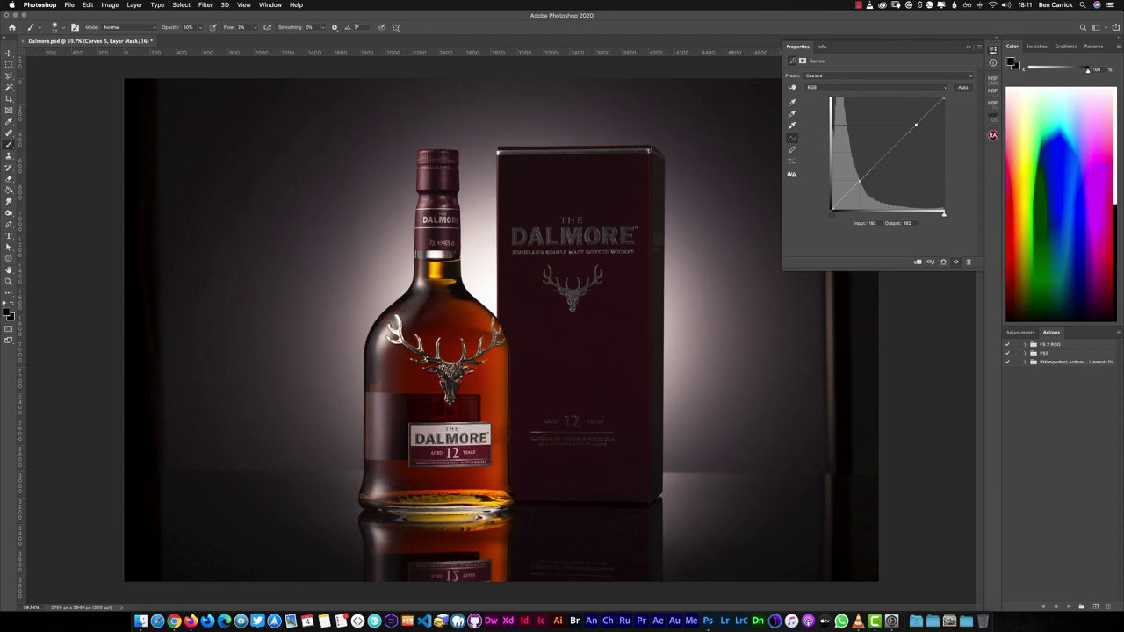
pyautogui.moveTo(916, 125); pyautogui.dragTo(915, 115)
pyautogui.hotkey('alt', ']')
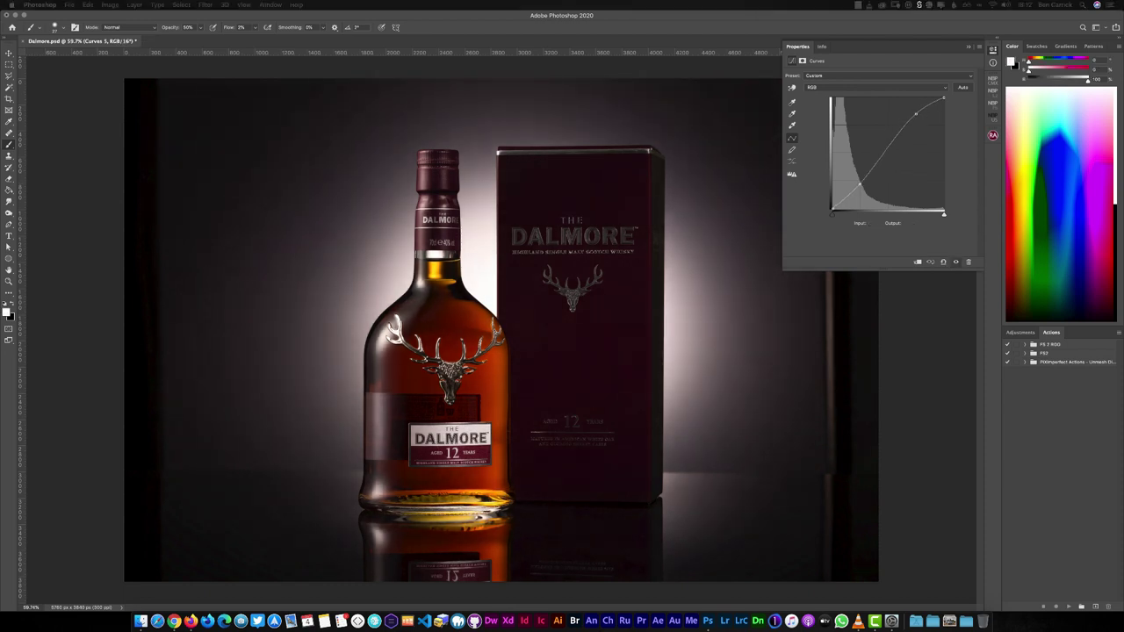
# Step: Tighten the black and white points with a Levels adjustment and run a High Pass filter on Layer 3
pyautogui.moveTo(830, 141)
pyautogui.mouseDown()
pyautogui.moveTo(933, 140)
pyautogui.moveTo(832, 140)
pyautogui.mouseUp()
pyautogui.moveTo(942, 141); pyautogui.dragTo(885, 139)
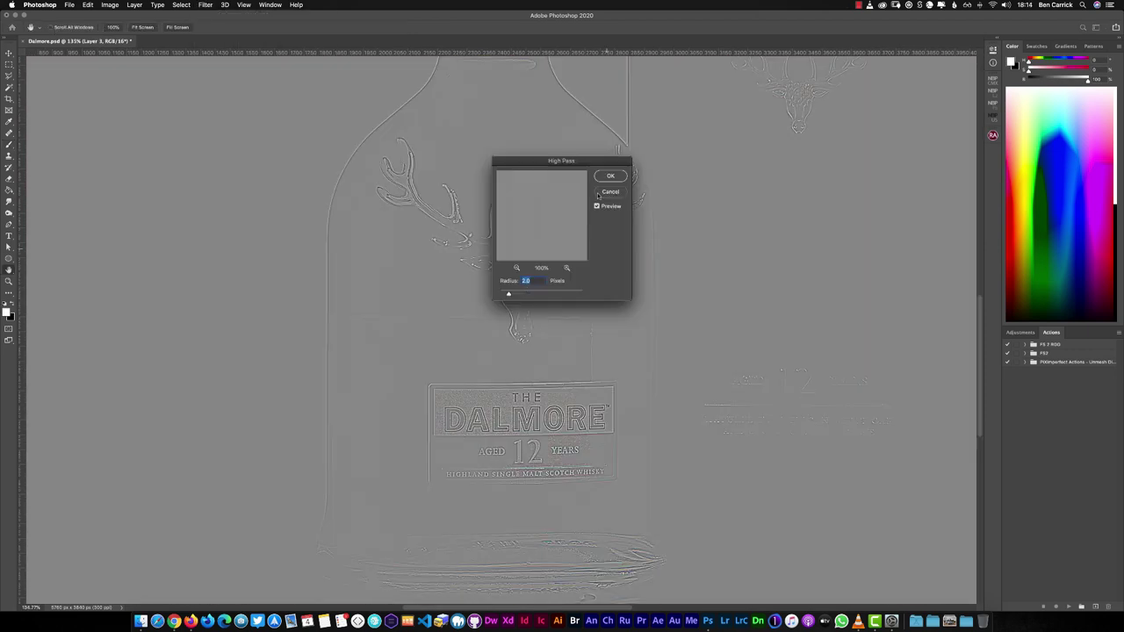
pyautogui.moveTo(595, 163); pyautogui.dragTo(789, 191)
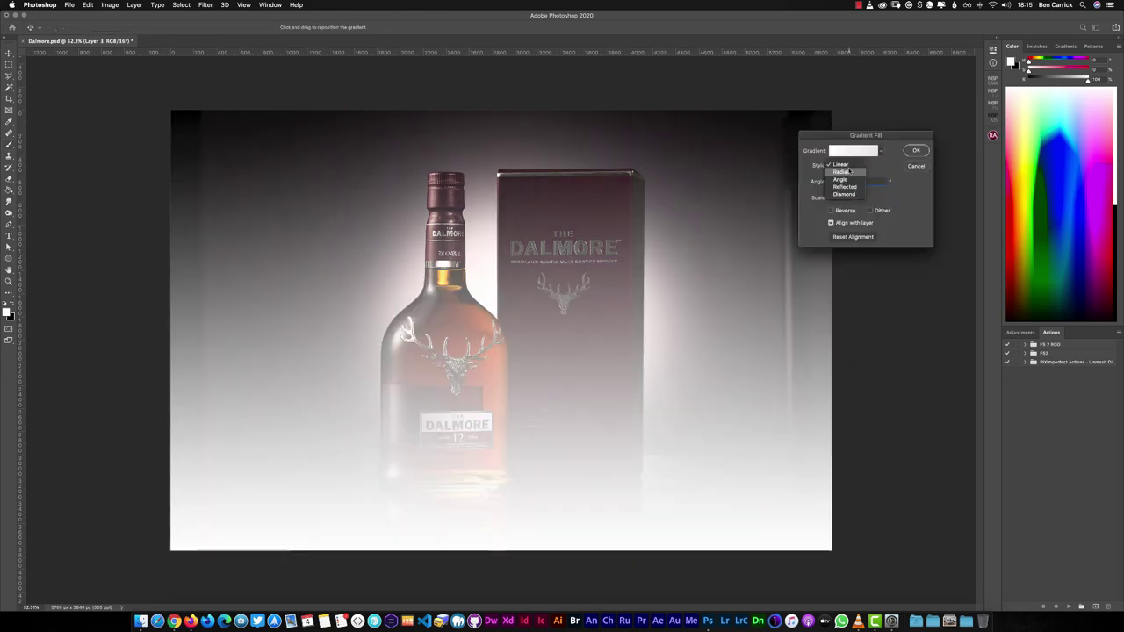
# Step: Add a linear Gradient Fill layer fading from black to transparent upward from the image's lower edge, at 67% scale
pyautogui.click(881, 150)
pyautogui.click(878, 263)
pyautogui.click(849, 198)
pyautogui.moveTo(848, 209); pyautogui.dragTo(850, 209)
pyautogui.click(854, 151)
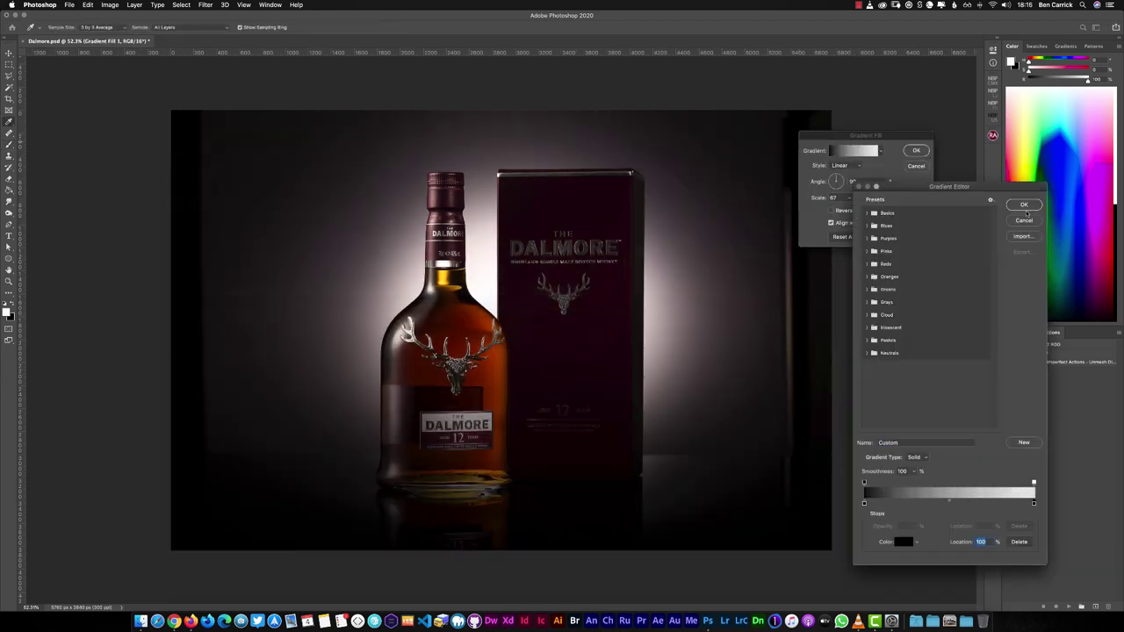
pyautogui.click(1023, 207)
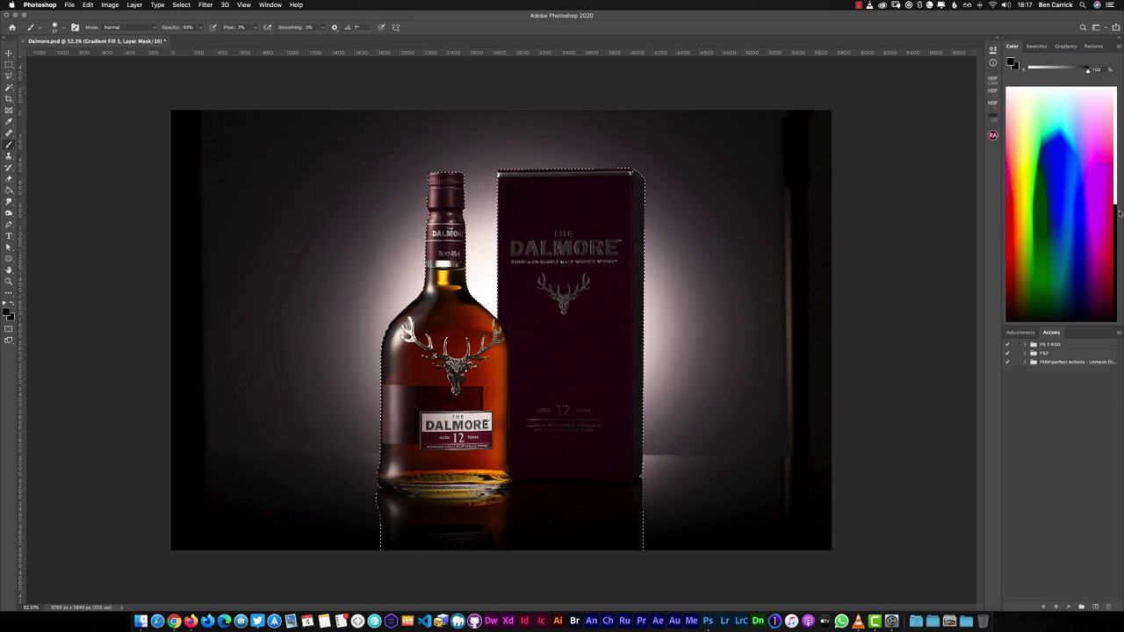
# Step: Adjust the Gradient Fill layer's mask inside the bottle and box selection, and clear the selection
pyautogui.press('super+d')
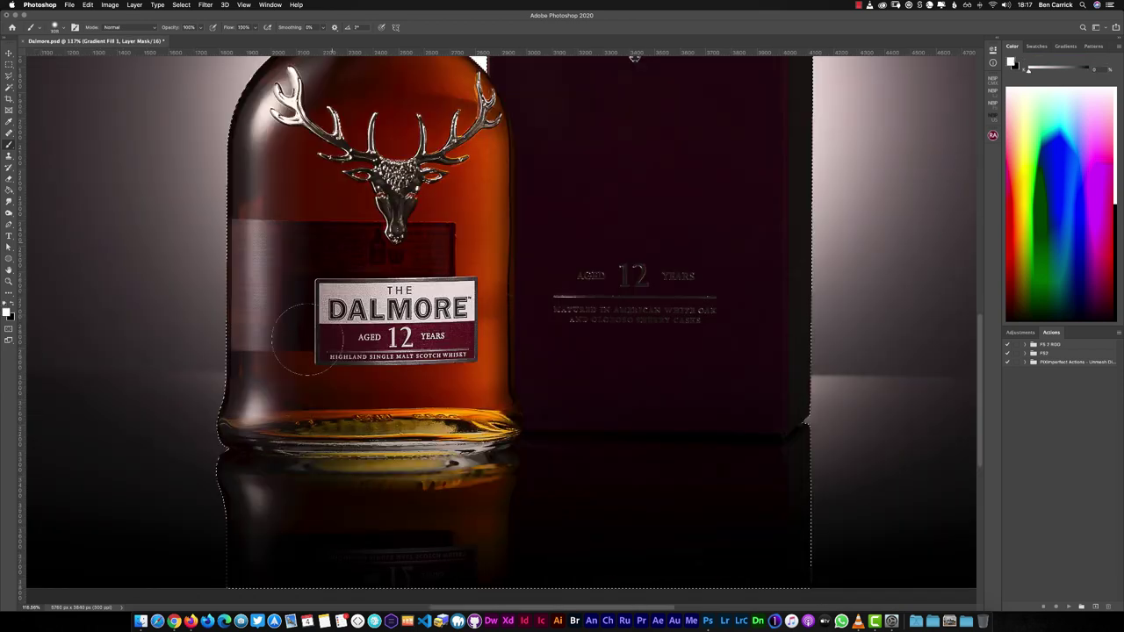
pyautogui.press('super+0')
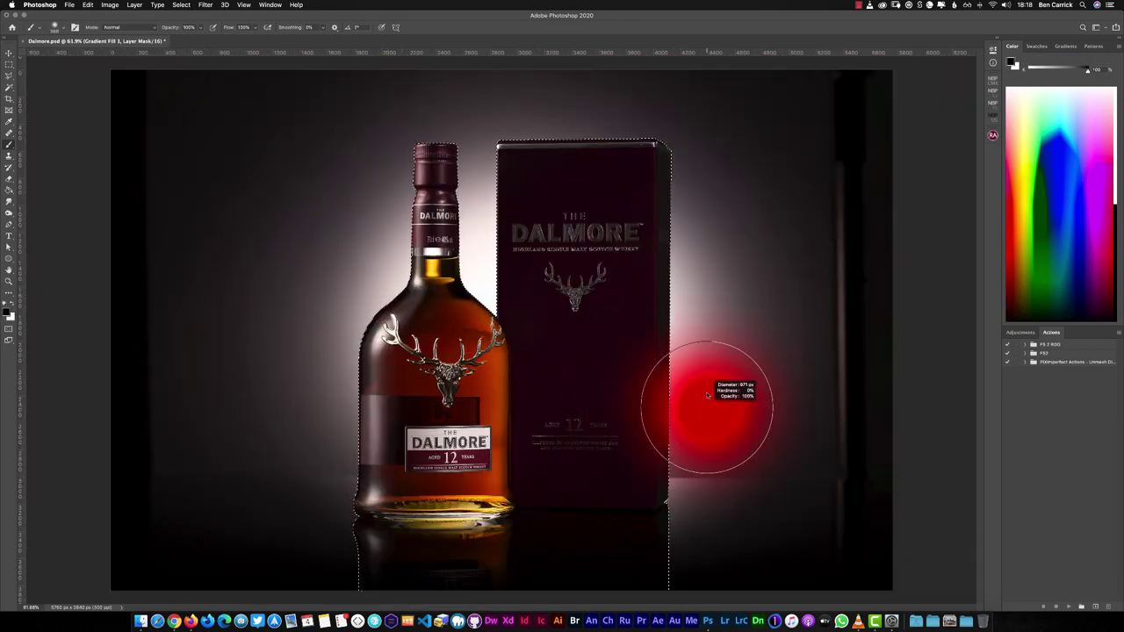
pyautogui.press('super+d')
# Step: Draw a closed Pen path around the background above the table line, running past the image's side edges
pyautogui.press('p')
pyautogui.click(153, 476)
pyautogui.click(842, 478)
pyautogui.click(948, 358)
pyautogui.click(93, 167)
pyautogui.click(77, 423)
pyautogui.click(153, 477)
# Step: Mask the gradient out of the background above the table line with the Brush, and rename the layer Table Gradient
pyautogui.press('b')
pyautogui.press('super+h')
pyautogui.press('super+h')
pyautogui.press('super+d')
pyautogui.moveTo(131, 386)
pyautogui.mouseDown()
pyautogui.moveTo(351, 132)
pyautogui.moveTo(865, 351)
pyautogui.mouseUp()
pyautogui.write('Table Gradient')
pyautogui.press('Return')
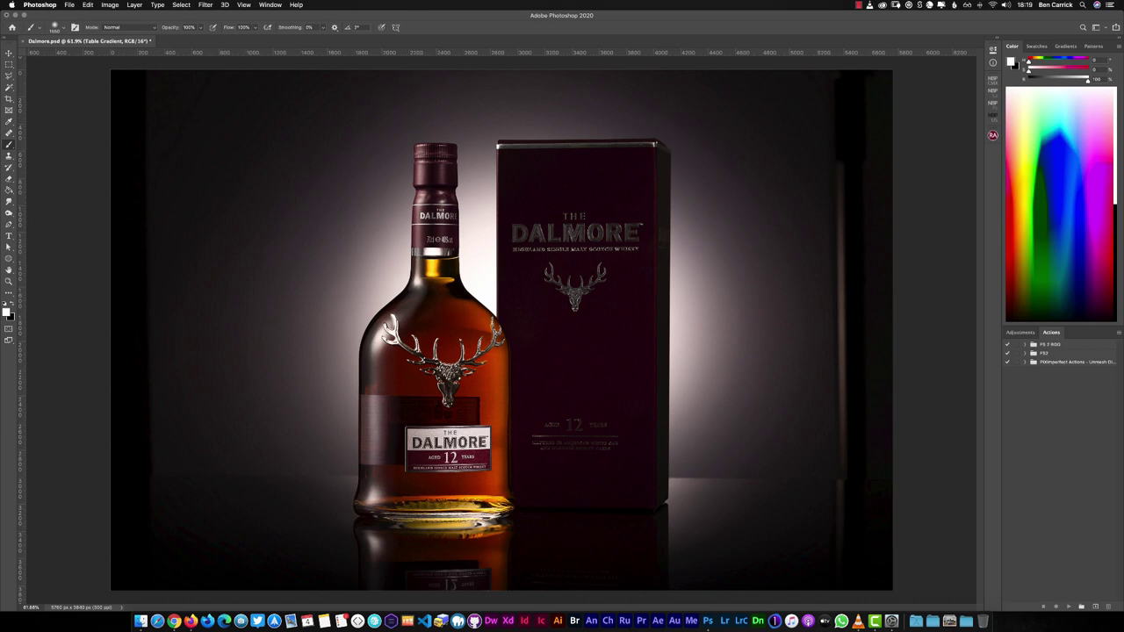
# Step: Raise a Curves layer's midpoint from input 128 to output 144 and name the layer Mid Luminoscity Boost
pyautogui.moveTo(888, 153); pyautogui.dragTo(888, 146)
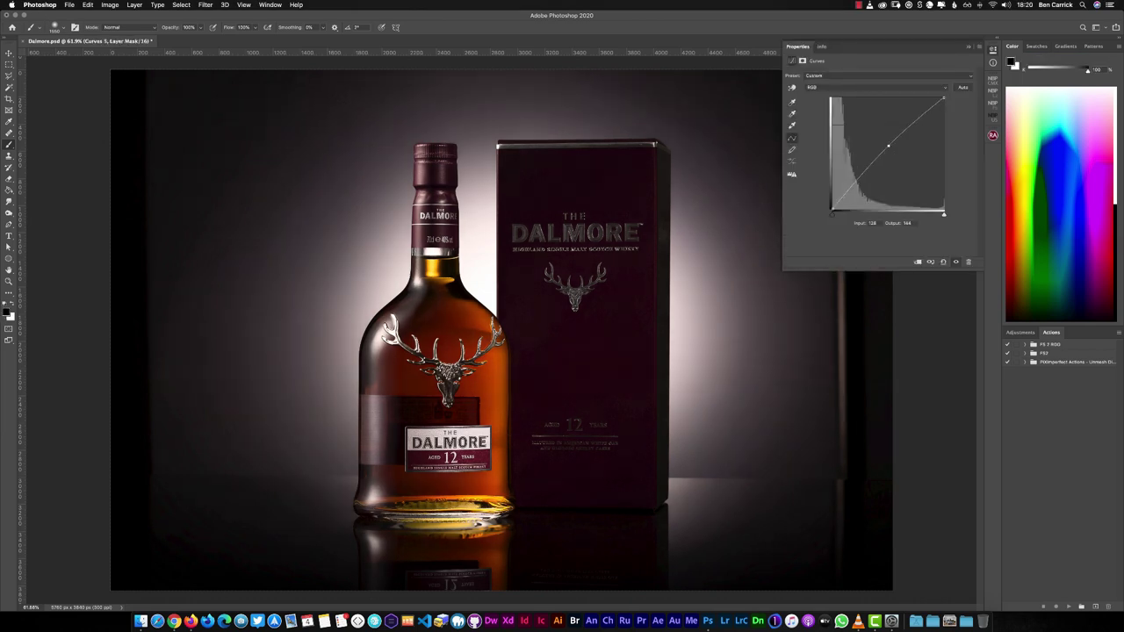
pyautogui.press('super+2')
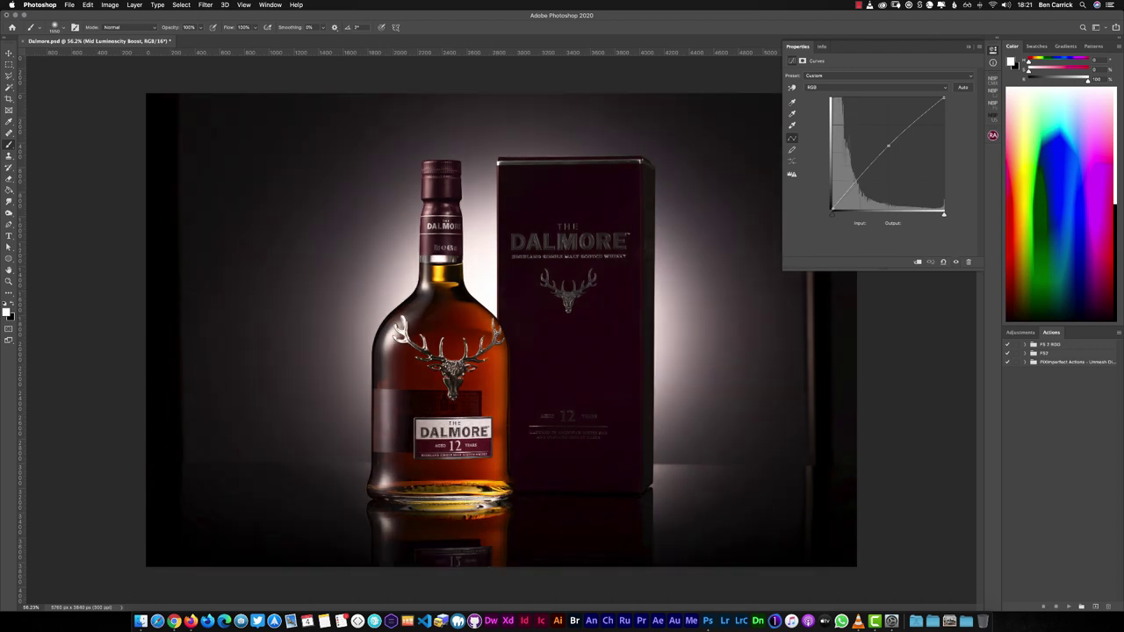
pyautogui.click(969, 46)
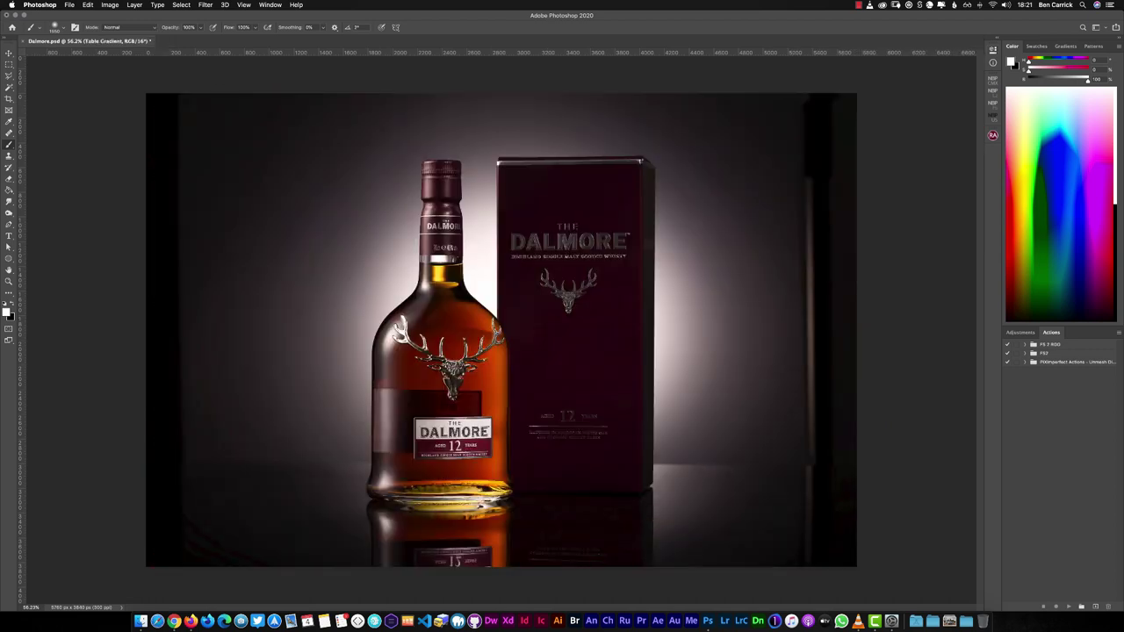
pyautogui.hotkey('alt', ']')
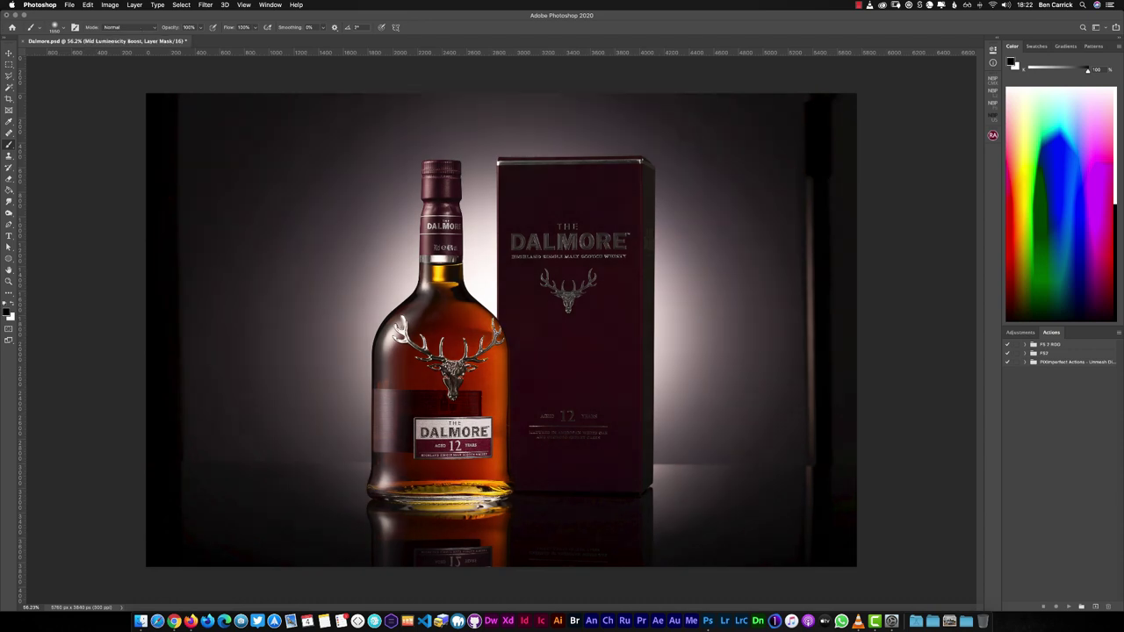
# Step: Adjust the image's colours with a Hue/Saturation layer above the luminosity boost, entering a value of 35
pyautogui.hotkey('alt', ']')
pyautogui.moveTo(883, 143); pyautogui.dragTo(918, 143)
pyautogui.moveTo(880, 126); pyautogui.dragTo(896, 154)
pyautogui.moveTo(900, 144); pyautogui.dragTo(902, 142)
pyautogui.moveTo(901, 126); pyautogui.dragTo(910, 127)
pyautogui.write('35')
pyautogui.press('Return')
pyautogui.click(968, 47)
# Step: Crop the image to an unrotated 1:1 square around the bottle and box without deleting the cropped pixels
pyautogui.press('c')
pyautogui.moveTo(750, 85); pyautogui.dragTo(778, 69)
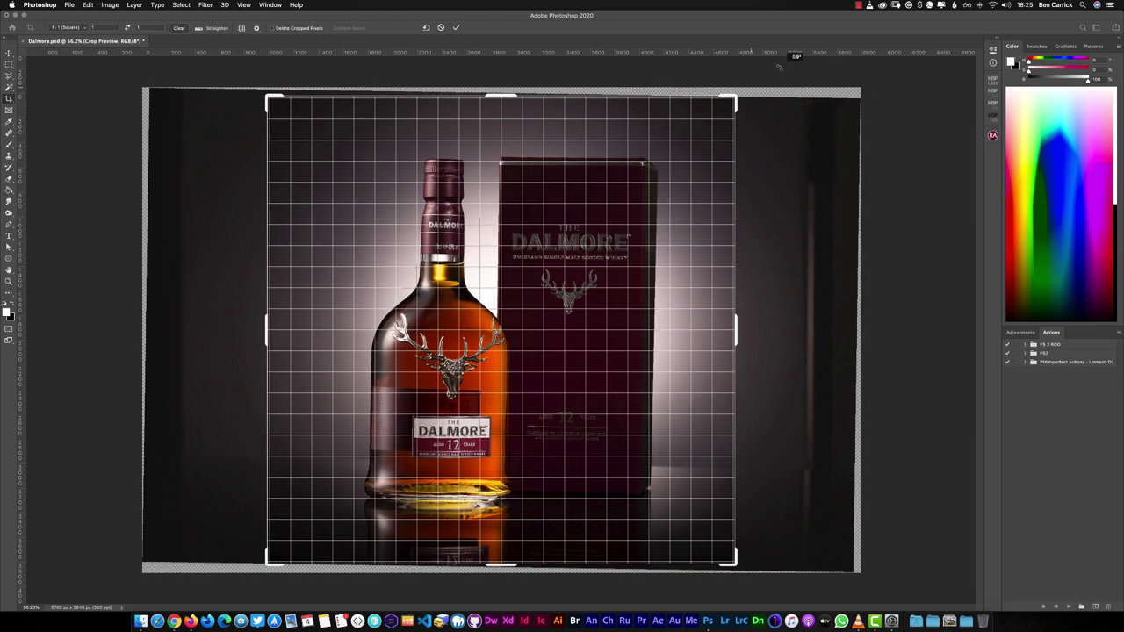
pyautogui.press('Return')
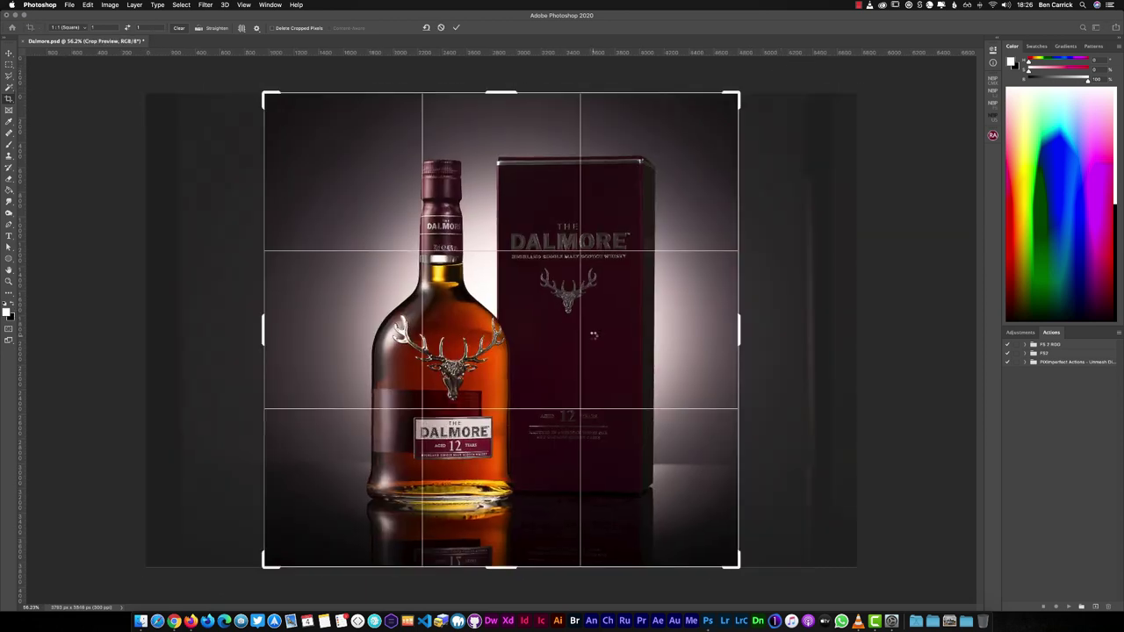
pyautogui.press('Return')
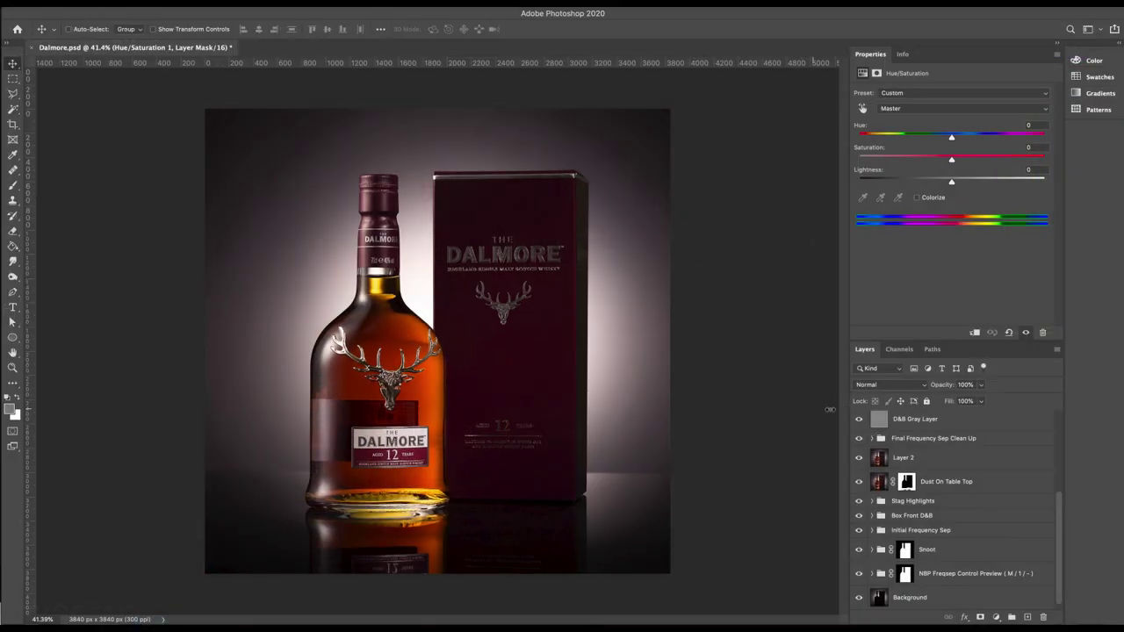
# Step: Hide every layer and group above Background, and select the Background layer to examine the base exposure
pyautogui.moveTo(861, 424); pyautogui.dragTo(860, 573)
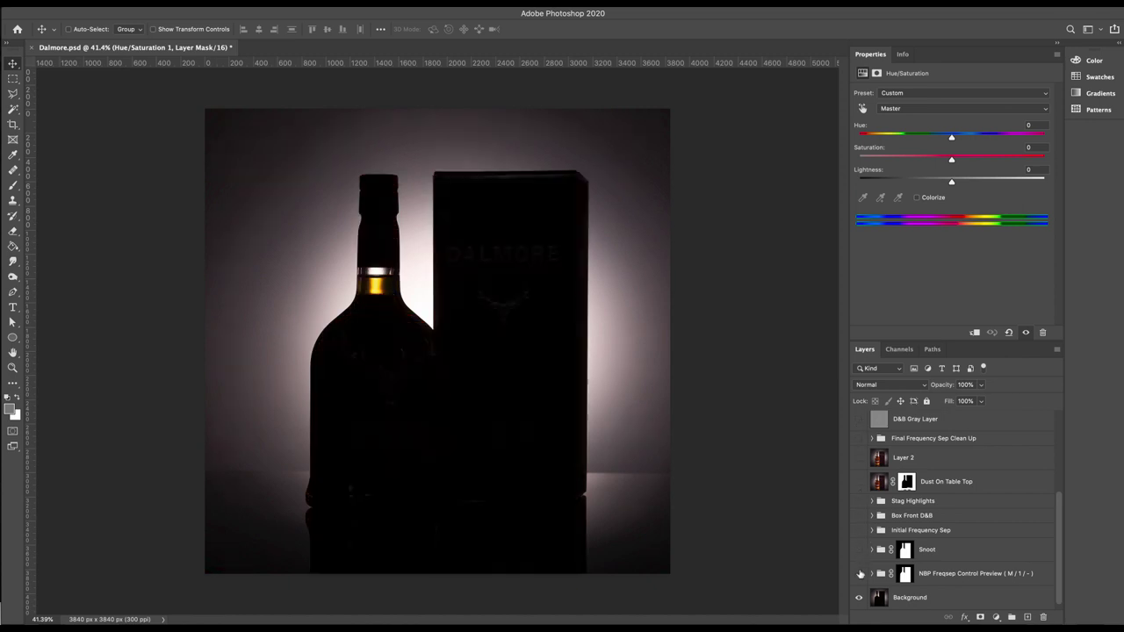
pyautogui.moveTo(1060, 565); pyautogui.dragTo(1062, 486)
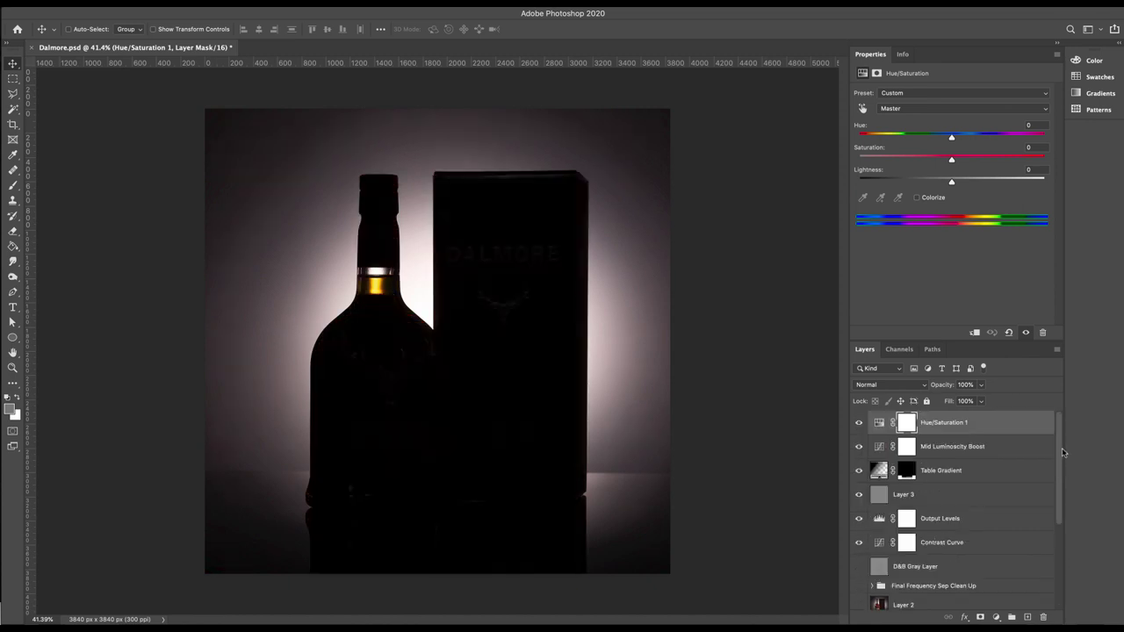
pyautogui.click(858, 543)
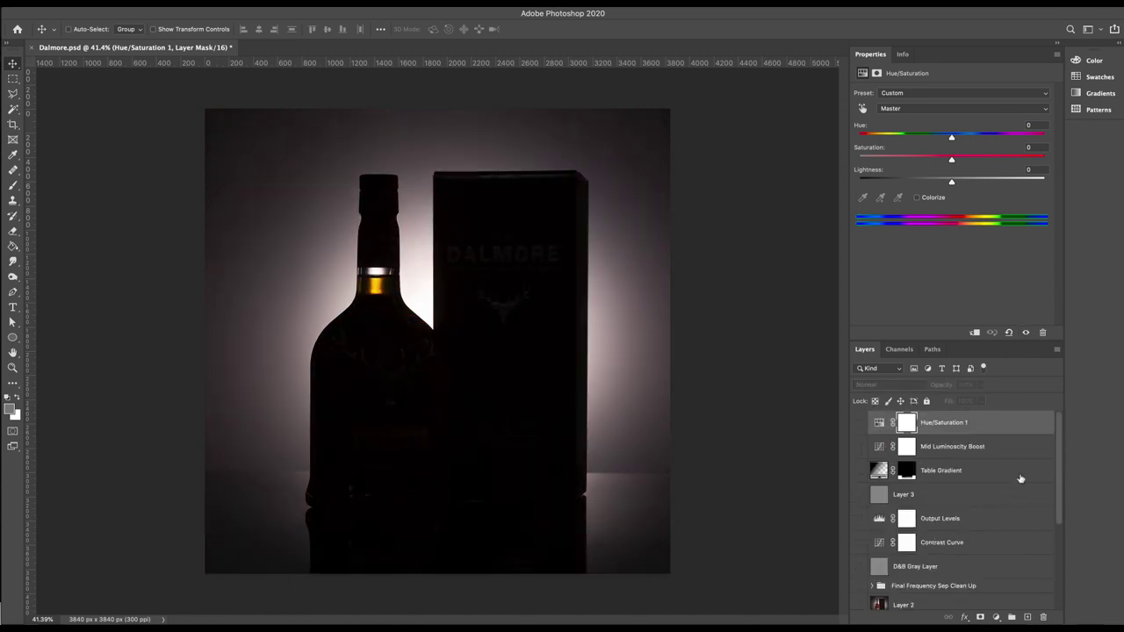
pyautogui.moveTo(1059, 471); pyautogui.dragTo(1060, 566)
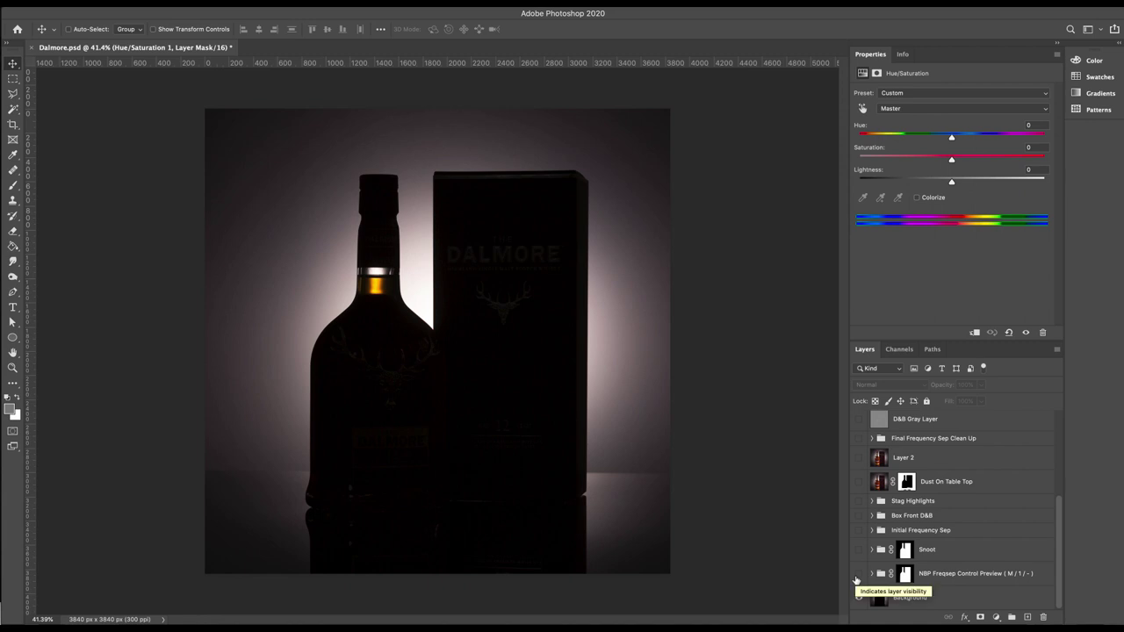
pyautogui.click(895, 597)
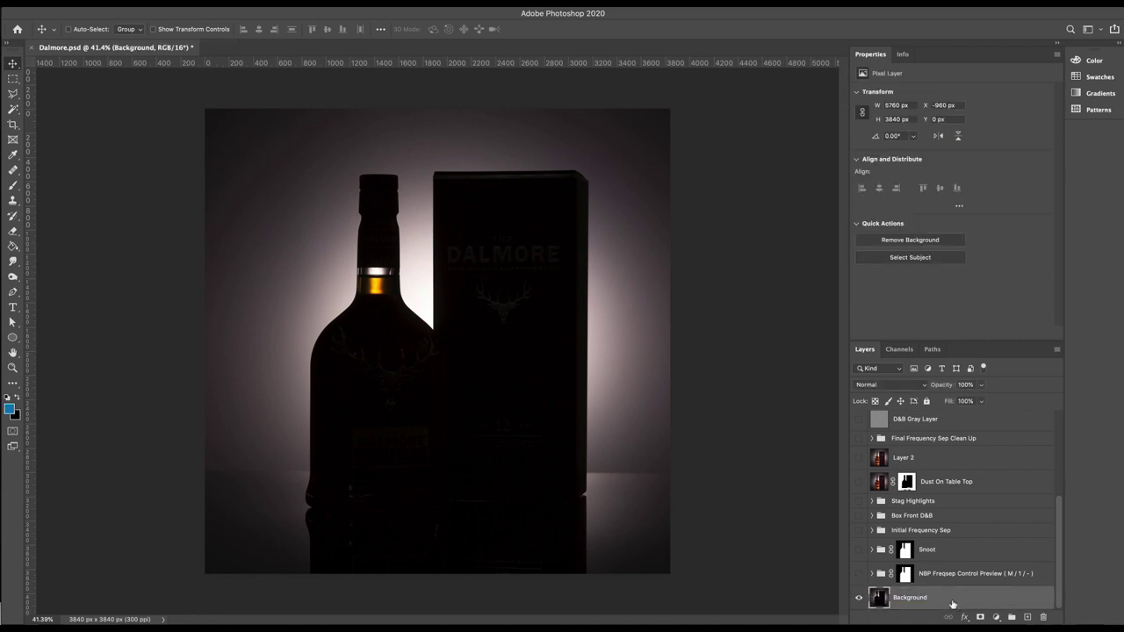
# Step: Show and expand the NBP Freqsep Control Preview group, and compare the image with and without the Label Rear layer
pyautogui.click(858, 575)
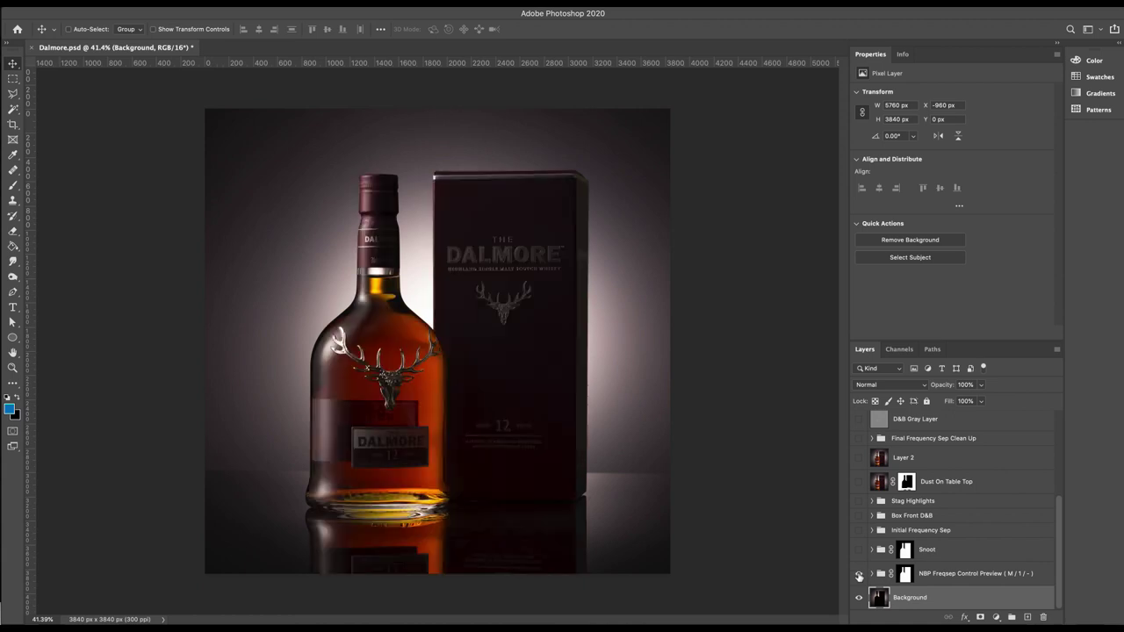
pyautogui.click(871, 573)
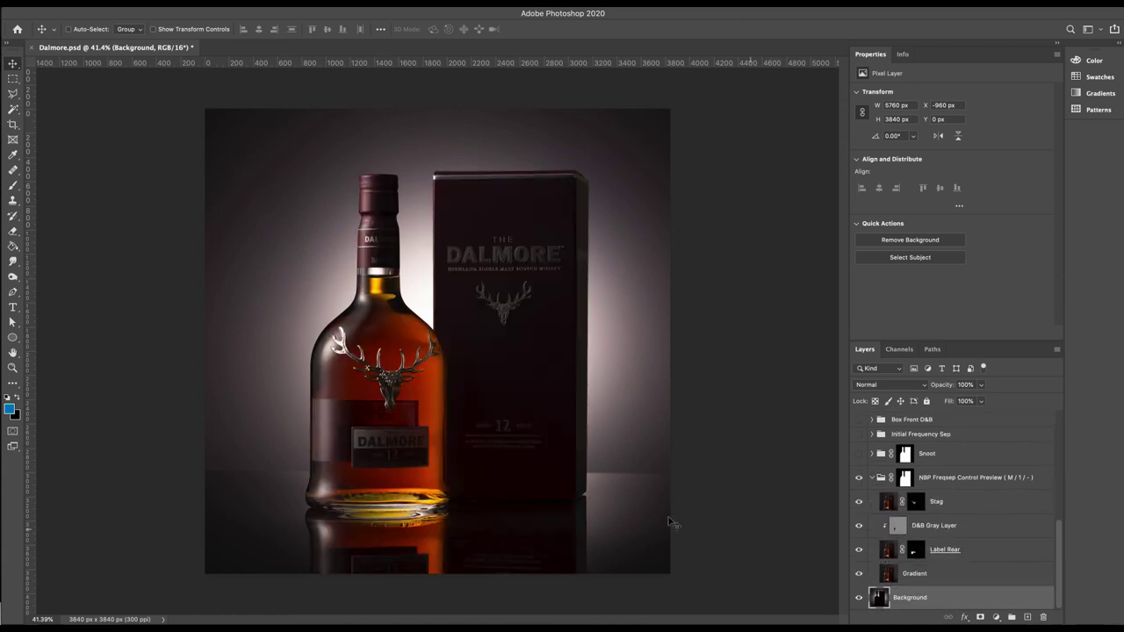
pyautogui.click(859, 550)
pyautogui.click(860, 550)
pyautogui.click(860, 550)
pyautogui.click(860, 550)
pyautogui.click(859, 549)
pyautogui.click(859, 550)
# Step: Compare the image with and without the D&B Gray Layer clipped to Label Rear
pyautogui.click(860, 526)
pyautogui.click(860, 526)
pyautogui.click(859, 526)
pyautogui.click(859, 526)
pyautogui.click(860, 525)
pyautogui.click(859, 525)
pyautogui.click(860, 526)
pyautogui.click(860, 526)
# Step: Compare the stag emblem on the bottle with and without the Stag layer
pyautogui.click(858, 505)
pyautogui.click(858, 504)
pyautogui.click(859, 505)
pyautogui.click(859, 505)
pyautogui.click(860, 503)
pyautogui.click(859, 503)
# Step: Inspect the blend modes of the Gradient and Stag layers inside the group
pyautogui.click(952, 575)
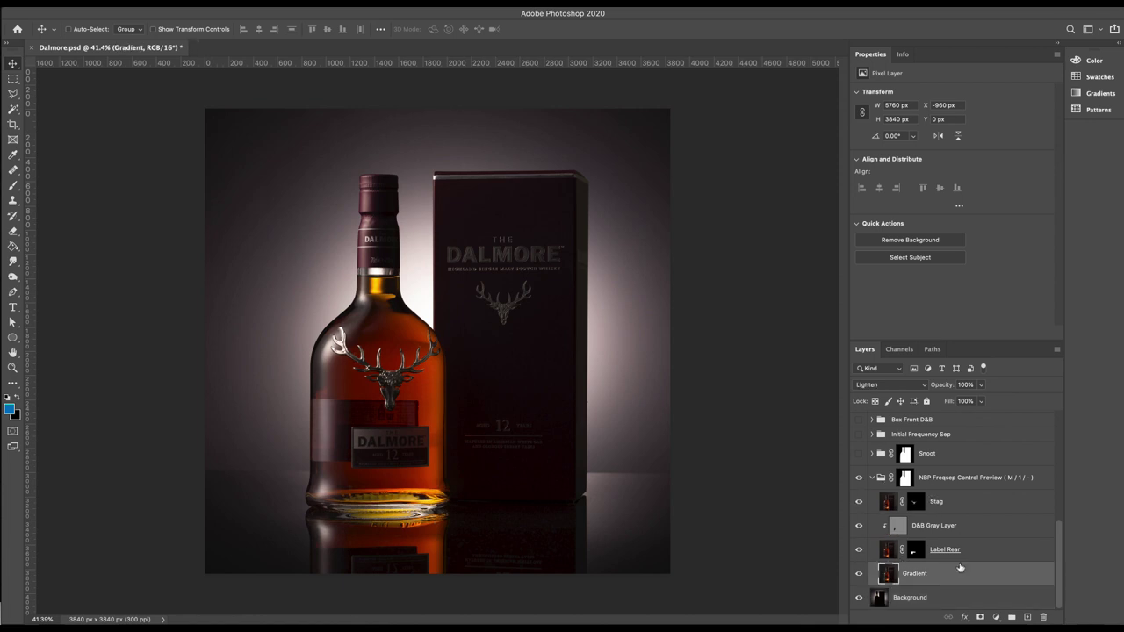
pyautogui.click(957, 510)
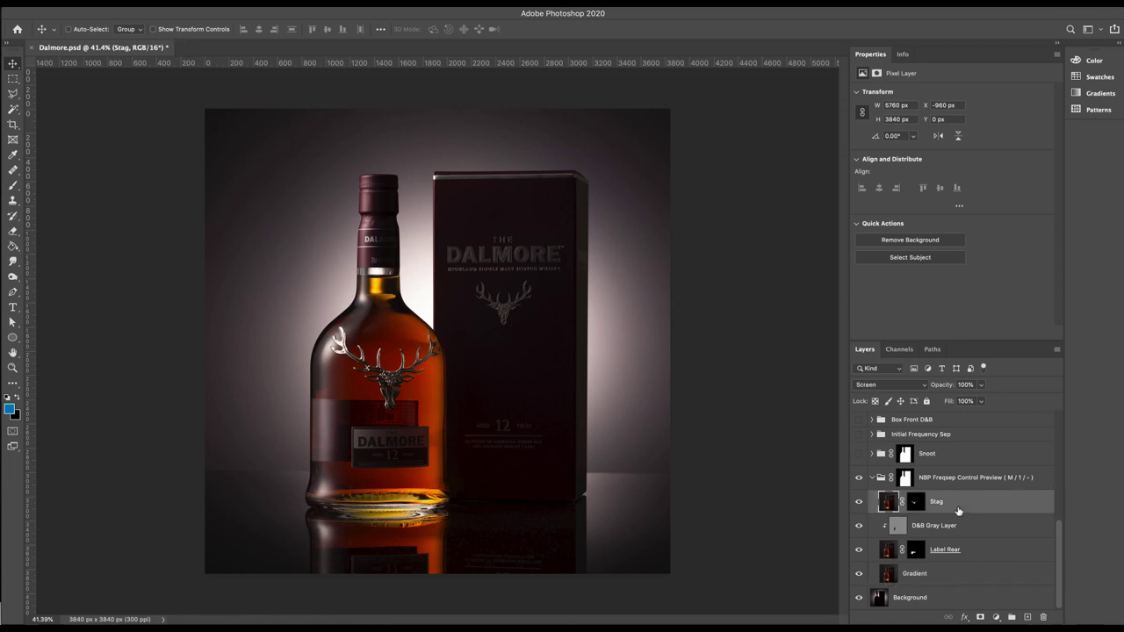
pyautogui.click(964, 572)
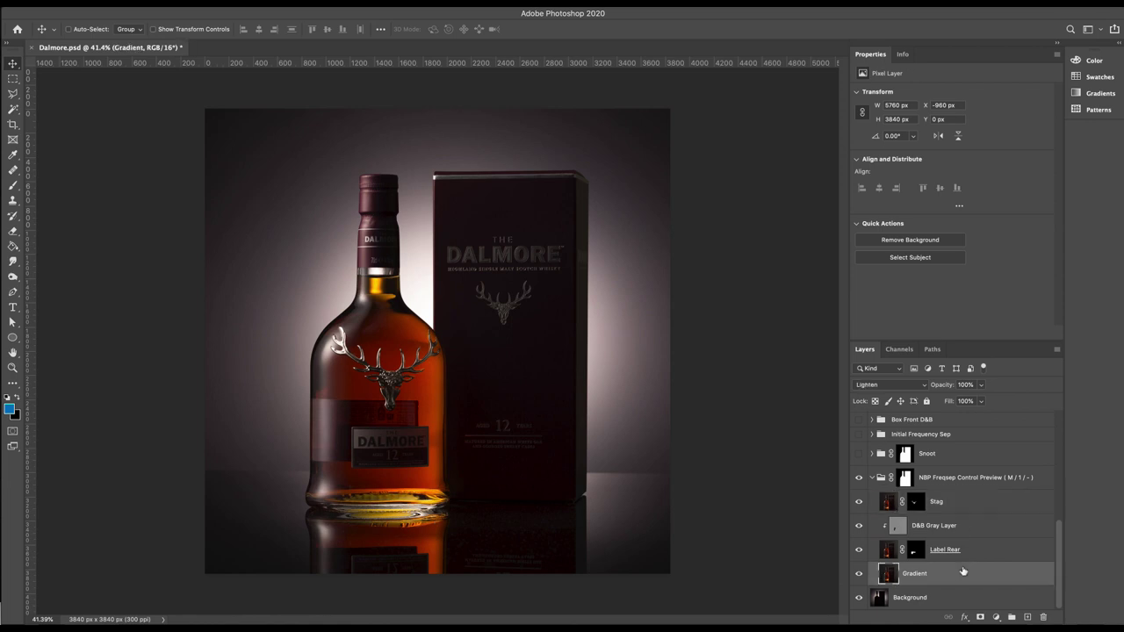
# Step: Hide the Label Rear, D&B Gray and Stag layers, and compare the image with and without the Gradient layer
pyautogui.moveTo(860, 551); pyautogui.dragTo(860, 505)
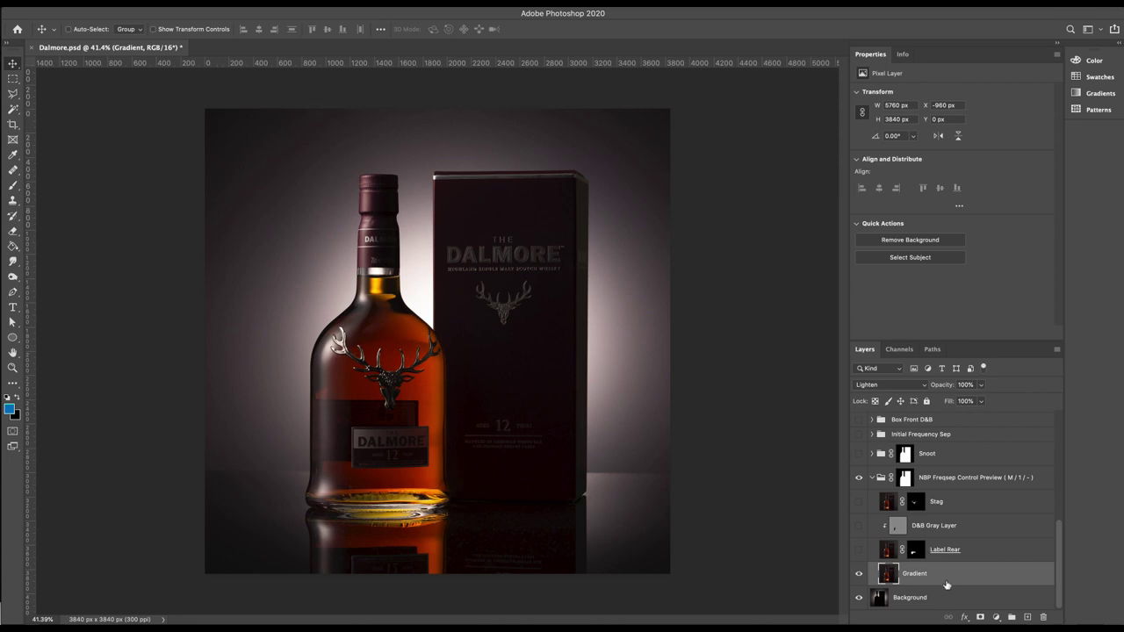
pyautogui.click(858, 574)
pyautogui.click(858, 573)
pyautogui.click(859, 573)
pyautogui.click(858, 573)
pyautogui.click(859, 573)
pyautogui.click(858, 573)
# Step: Reveal the Label Rear layer, its clipped D&B Gray Layer and the Stag layer in turn, and check the Stag layer's blend mode
pyautogui.click(859, 550)
pyautogui.click(978, 551)
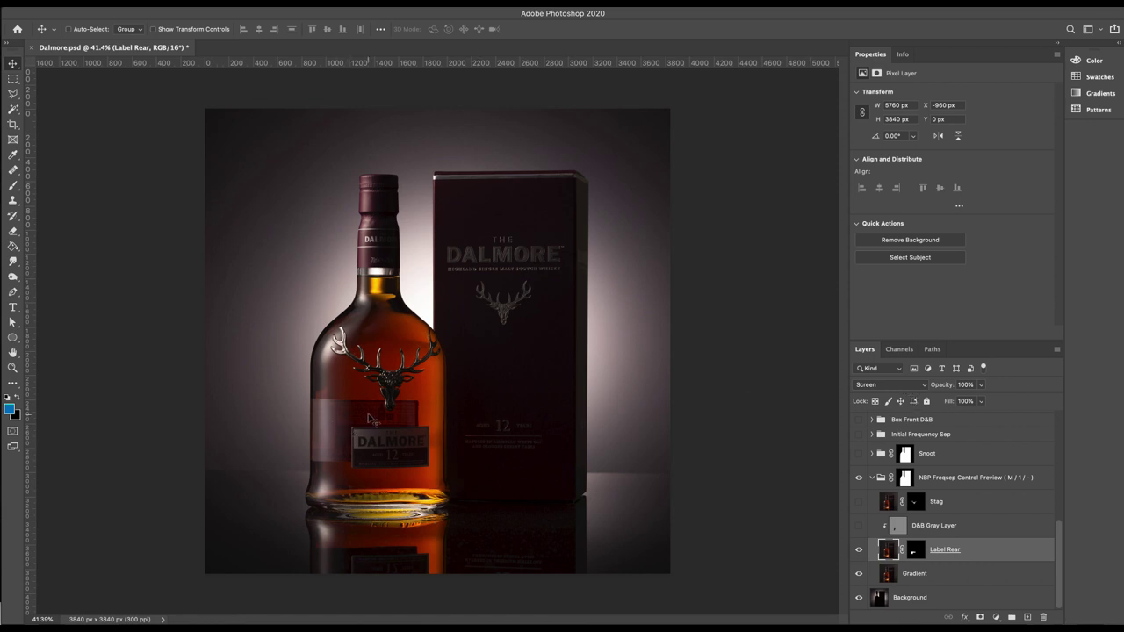
pyautogui.click(858, 527)
pyautogui.click(859, 527)
pyautogui.click(858, 526)
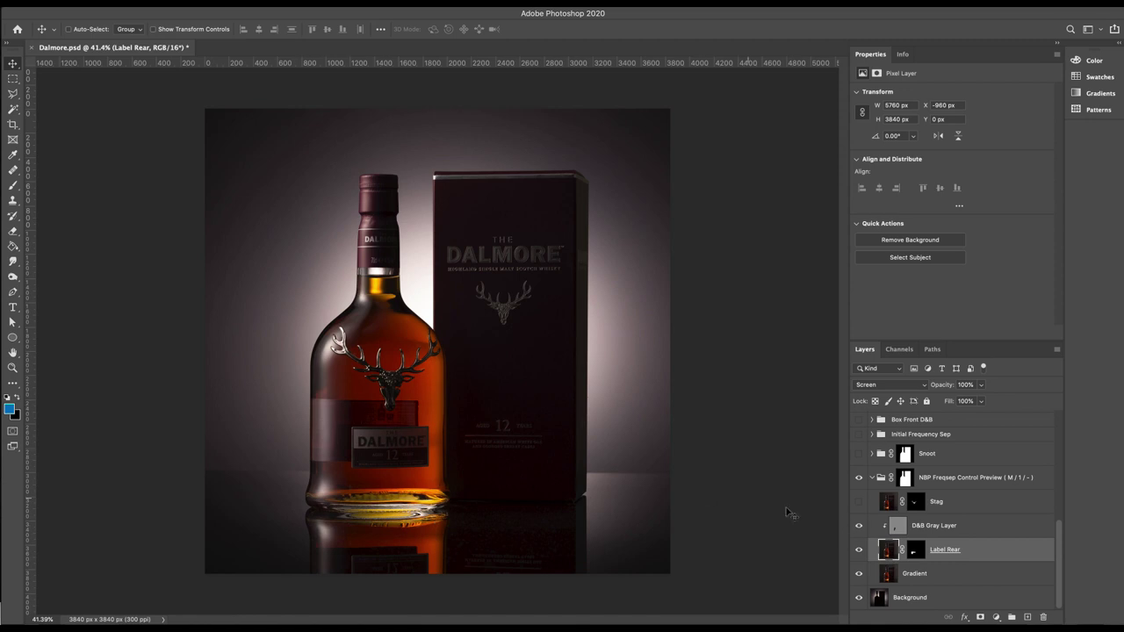
pyautogui.click(858, 501)
pyautogui.click(954, 508)
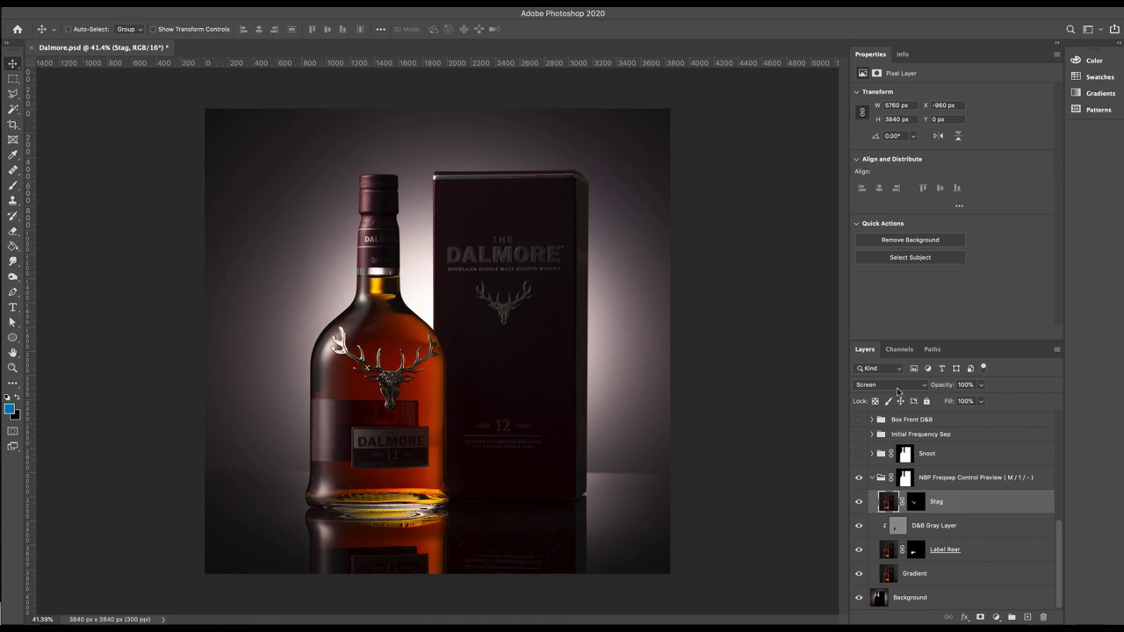
# Step: Toggle the Stag layer's visibility to review its effect, leaving it visible, and collapse the NBP Freqsep Control Preview group
pyautogui.click(858, 503)
pyautogui.click(859, 503)
pyautogui.click(859, 503)
pyautogui.click(859, 503)
pyautogui.click(872, 477)
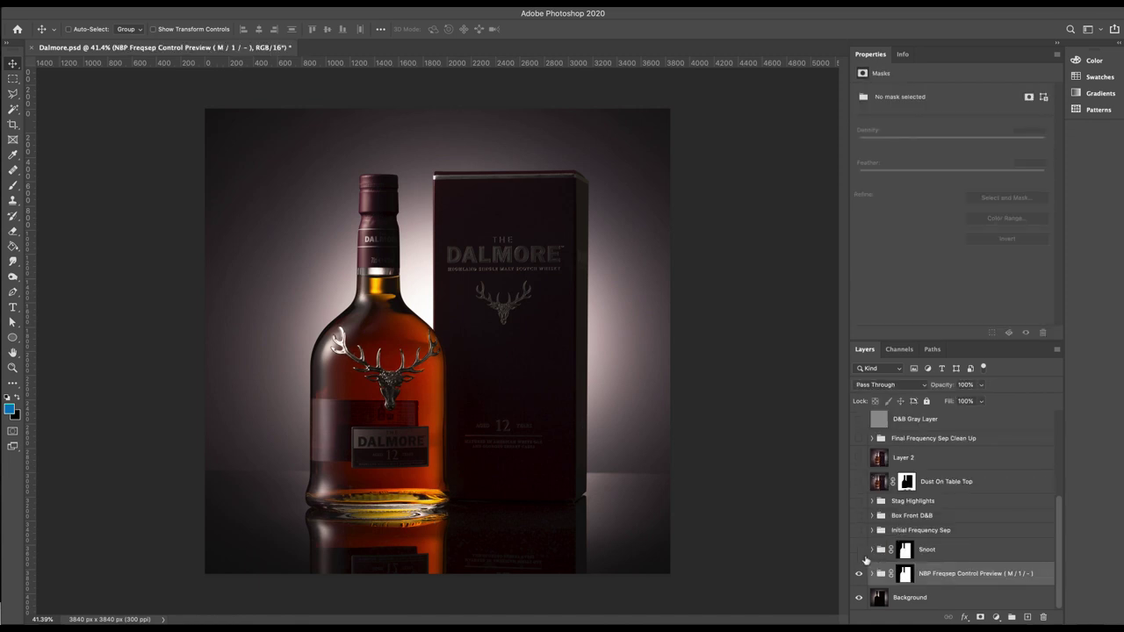
# Step: Reveal the Snoot group and expand it to show the layers inside
pyautogui.click(876, 553)
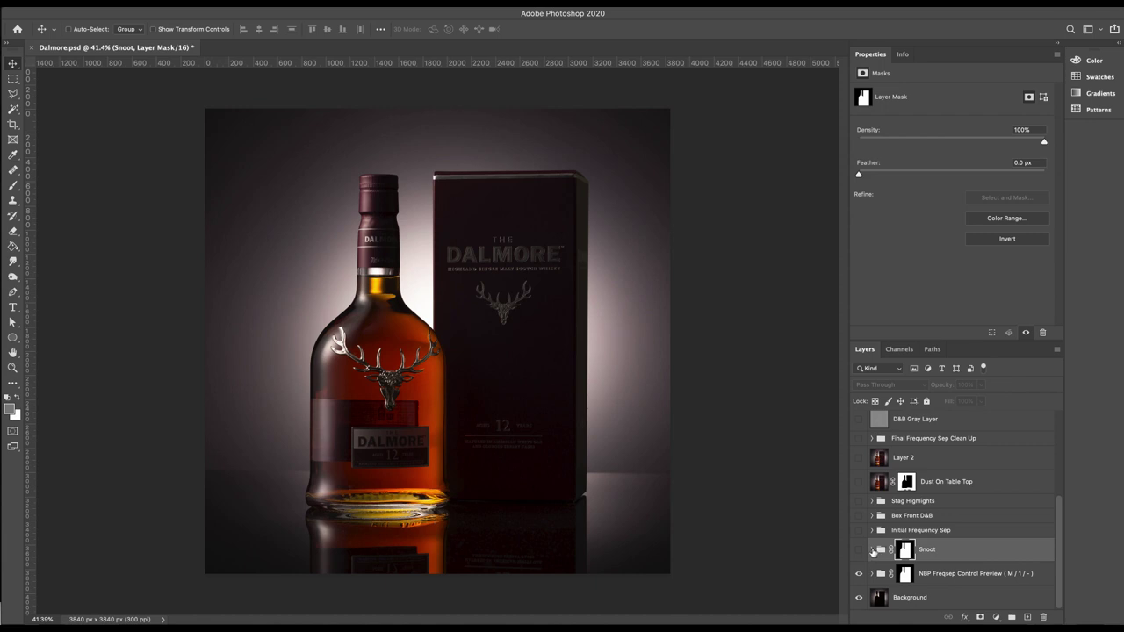
pyautogui.click(872, 550)
pyautogui.click(859, 550)
pyautogui.scroll(-2, 942, 551)
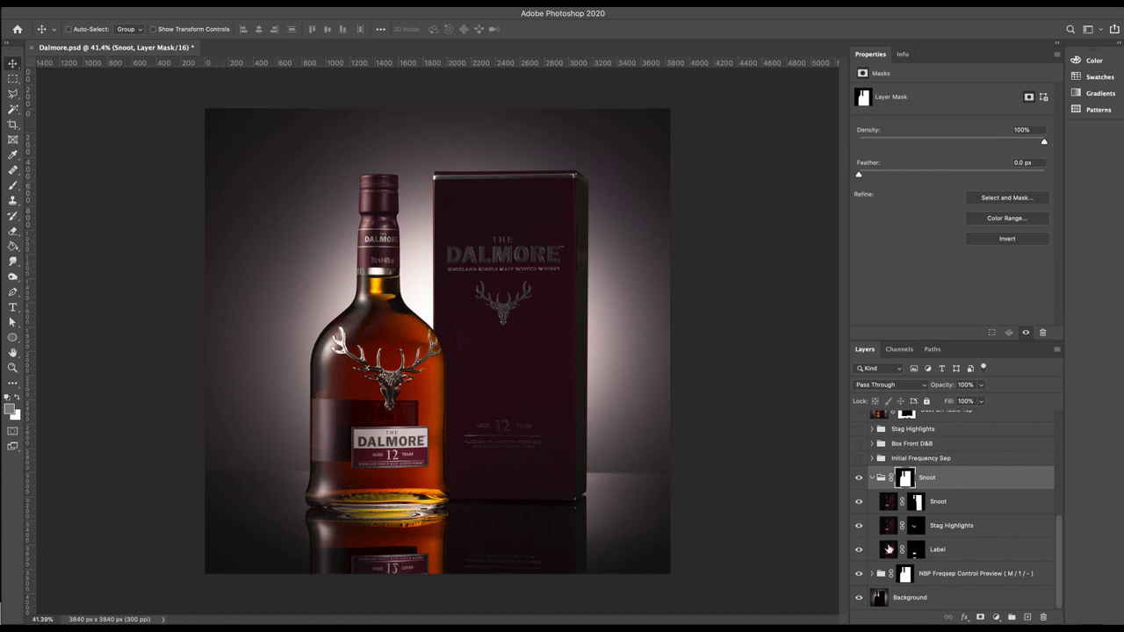
# Step: Hide the Snoot and Stag Highlights layers inside the Snoot group, and check the Label layer's effect on the bottle label
pyautogui.moveTo(859, 504); pyautogui.dragTo(859, 538)
pyautogui.click(860, 553)
pyautogui.click(860, 553)
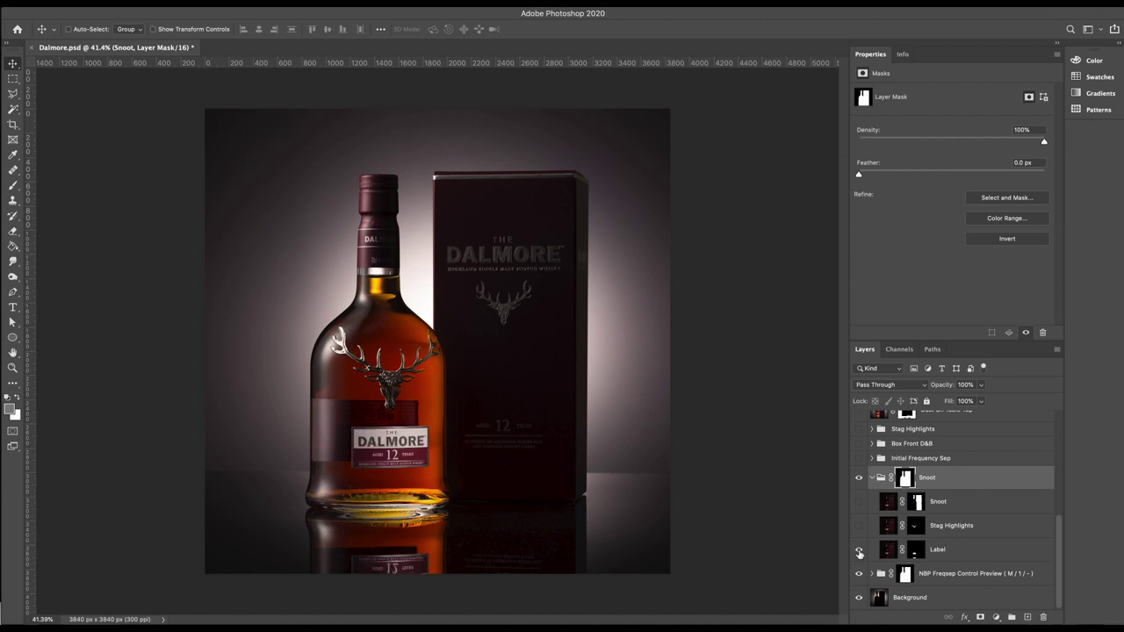
# Step: Compare the bottle's stag with and without the Stag Highlights layer in the Snoot group, leaving the layer visible
pyautogui.click(859, 526)
pyautogui.click(858, 525)
pyautogui.click(858, 526)
pyautogui.click(859, 526)
pyautogui.click(859, 526)
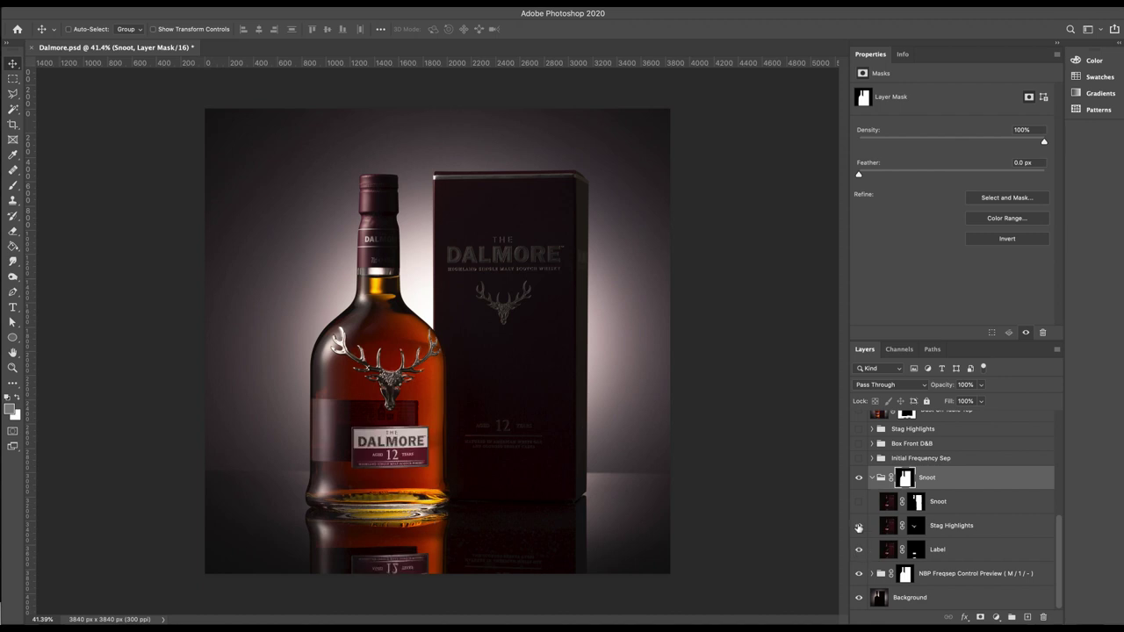
# Step: Compare the image with and without the Snoot layer, collapse its group, and check the whole Snoot group's effect
pyautogui.click(859, 501)
pyautogui.click(859, 502)
pyautogui.click(859, 502)
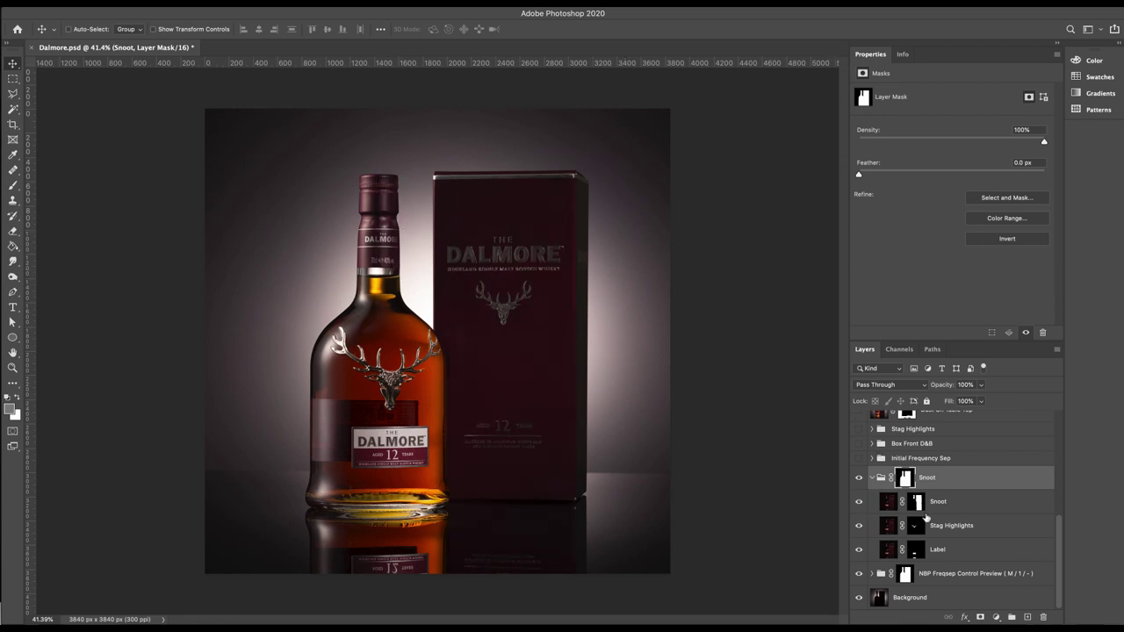
pyautogui.click(872, 478)
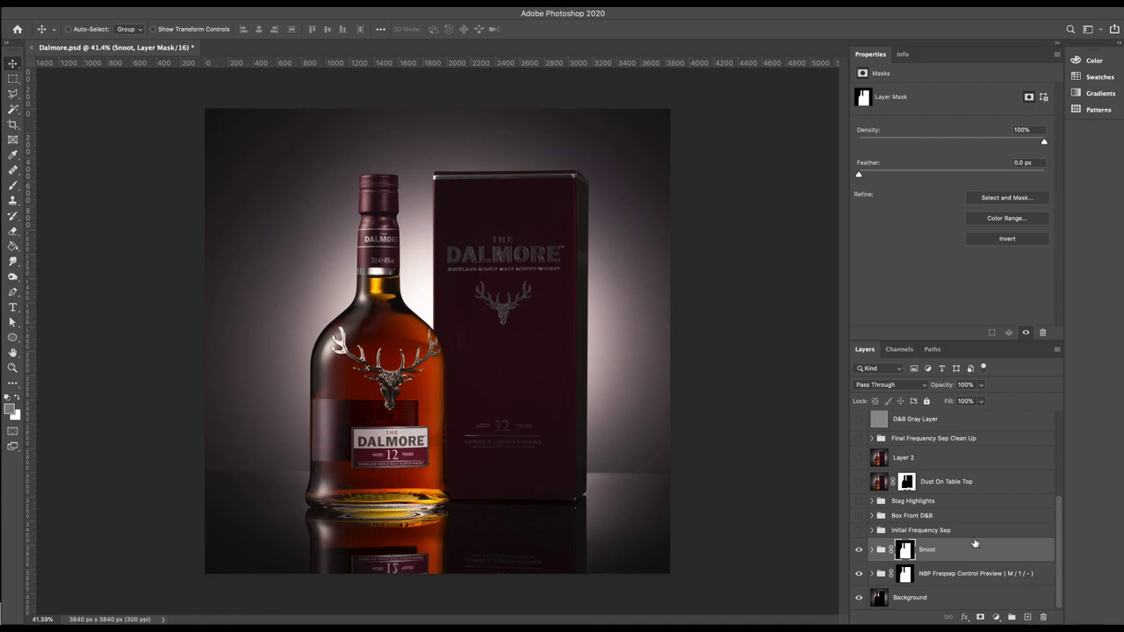
pyautogui.click(859, 549)
pyautogui.click(858, 549)
# Step: Inspect the bottle label close up with and without the Initial Frequency Sep group, and leave the group visible
pyautogui.click(858, 530)
pyautogui.scroll(5, 458, 464)
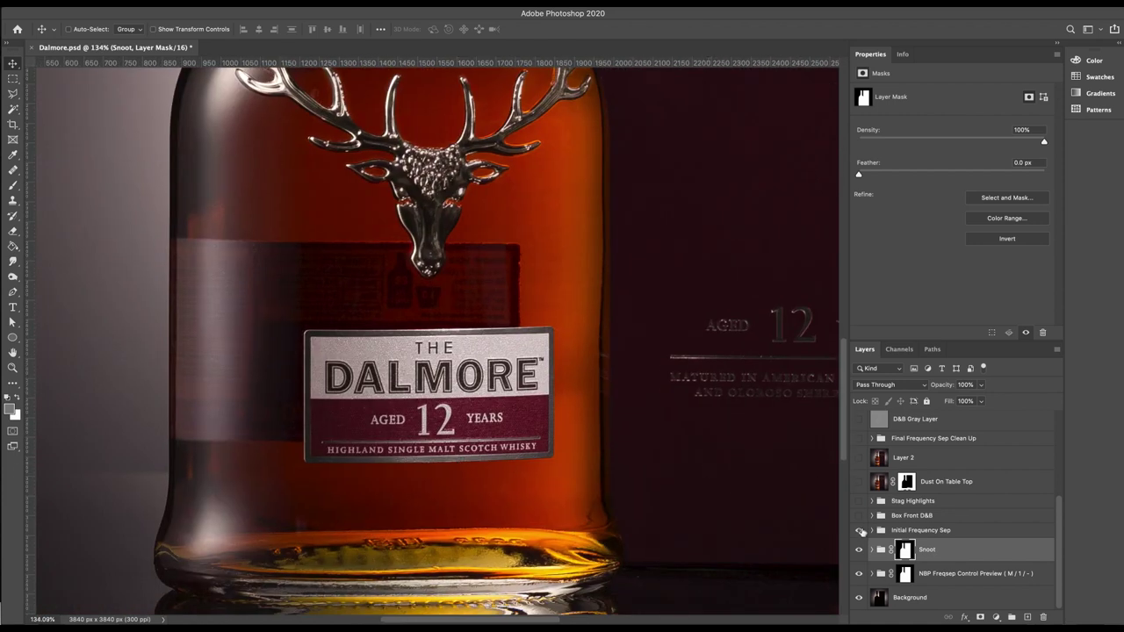
pyautogui.click(859, 531)
pyautogui.scroll(3, 215, 381)
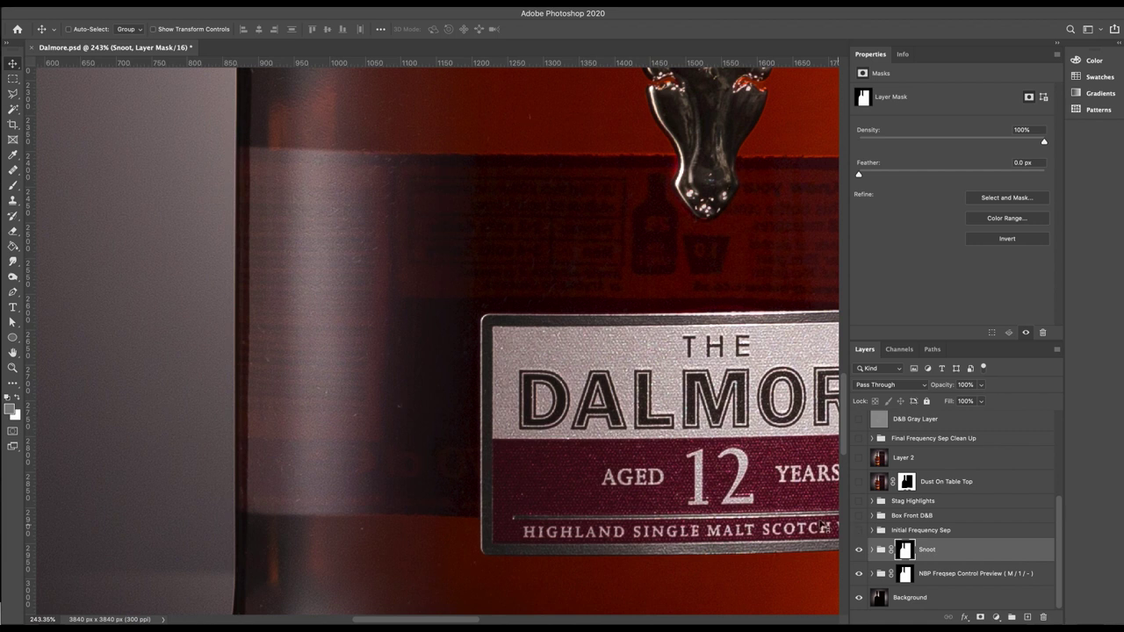
pyautogui.scroll(-5, 595, 475)
pyautogui.scroll(-4, 595, 475)
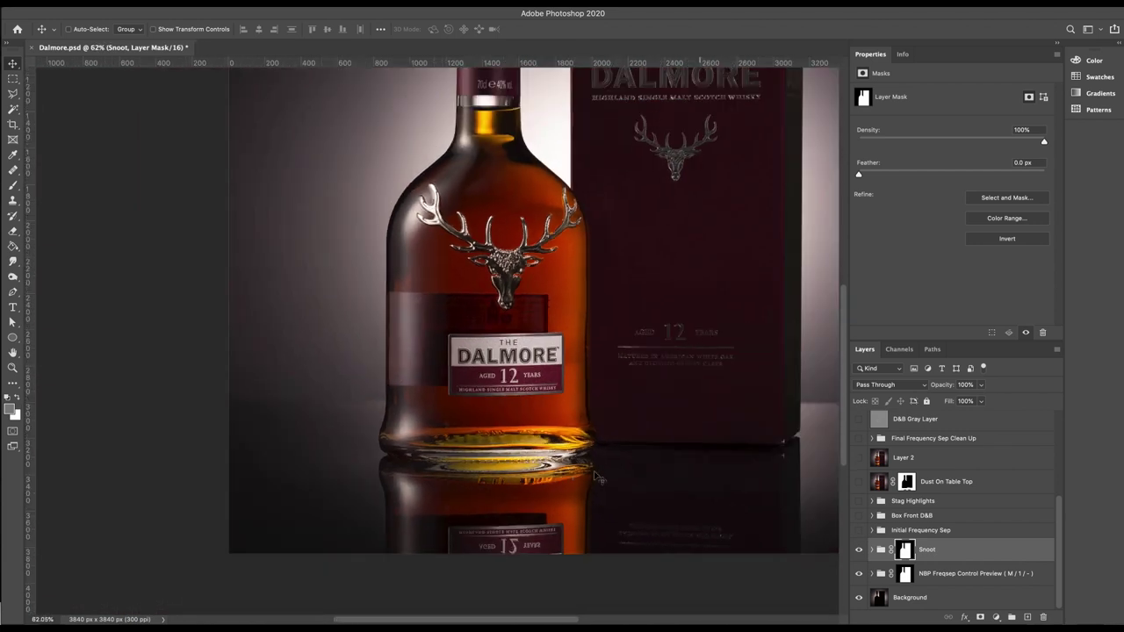
pyautogui.scroll(-1, 595, 475)
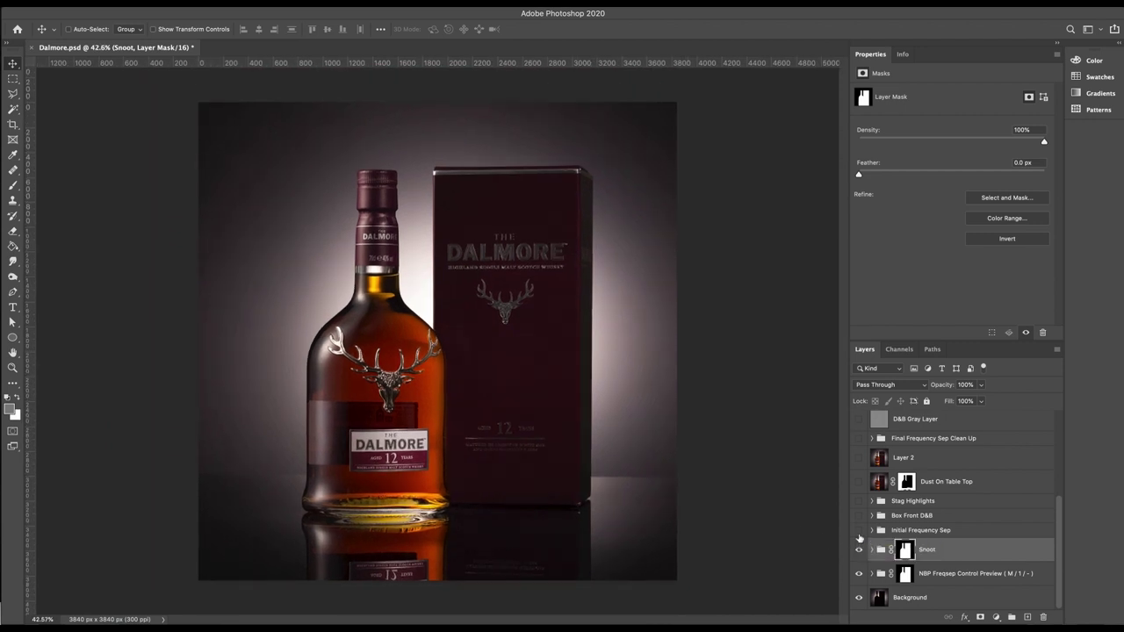
pyautogui.click(858, 531)
# Step: Reveal and expand the Box Front D&B group and the D&B Visual Aid group inside it
pyautogui.click(859, 517)
pyautogui.click(871, 516)
pyautogui.click(860, 516)
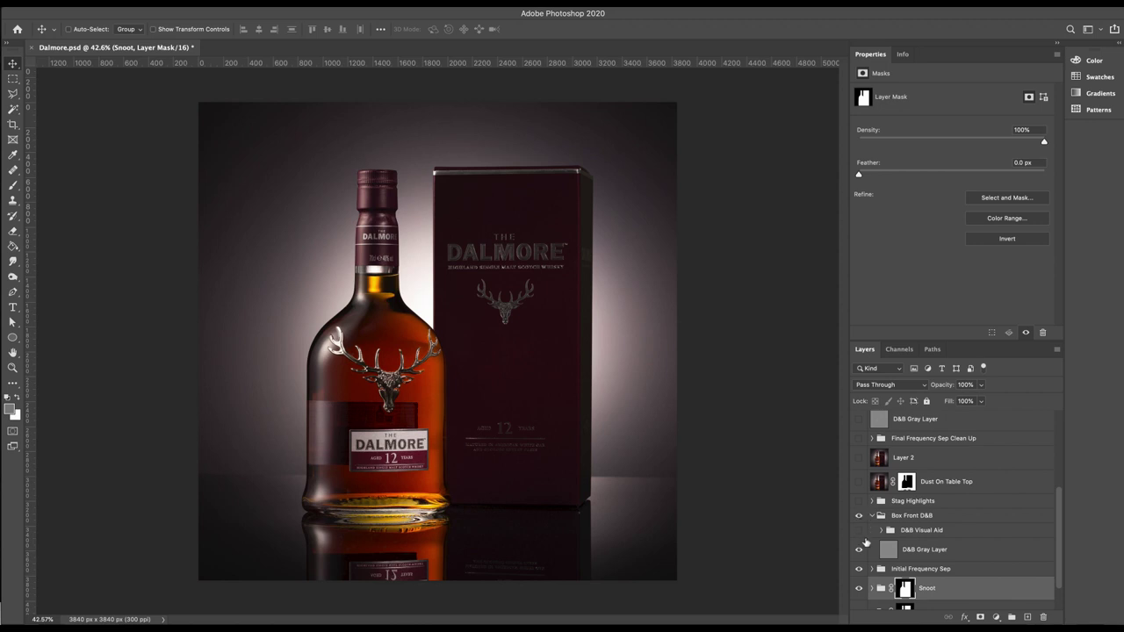
pyautogui.click(858, 531)
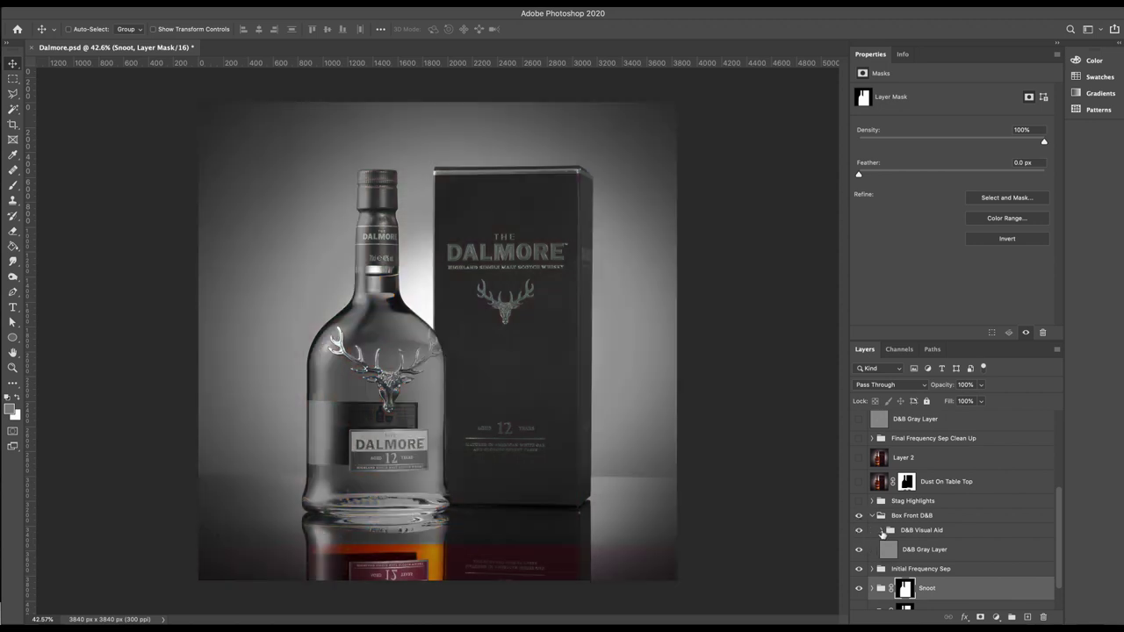
pyautogui.click(882, 531)
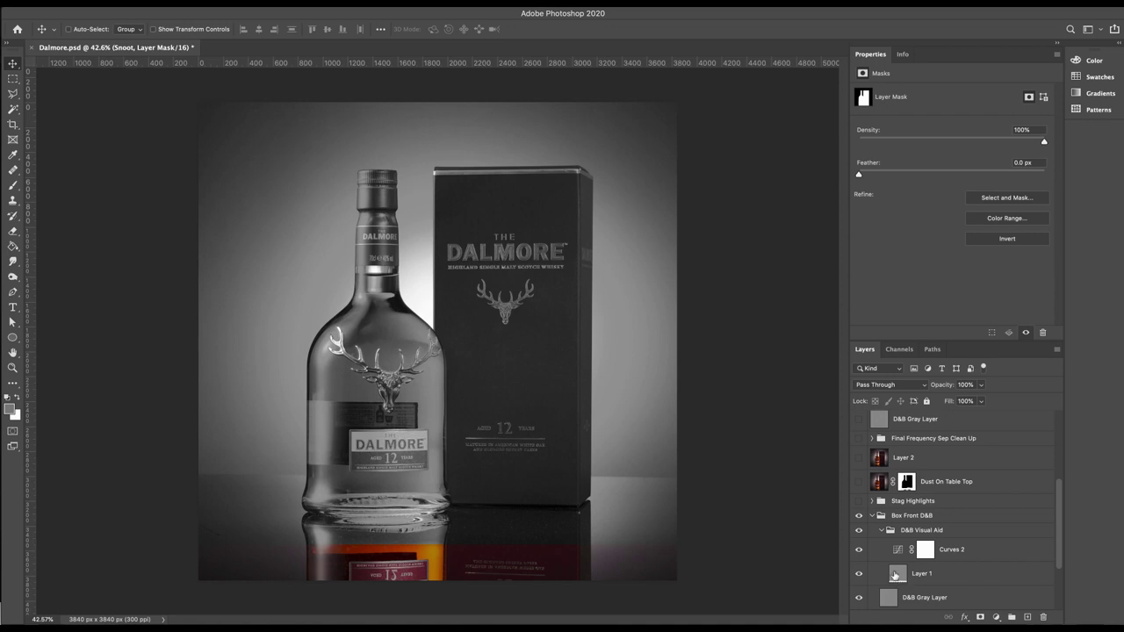
# Step: Check Layer 1's blend mode in the D&B Visual Aid group and compare the image with and without Curves 2
pyautogui.click(899, 575)
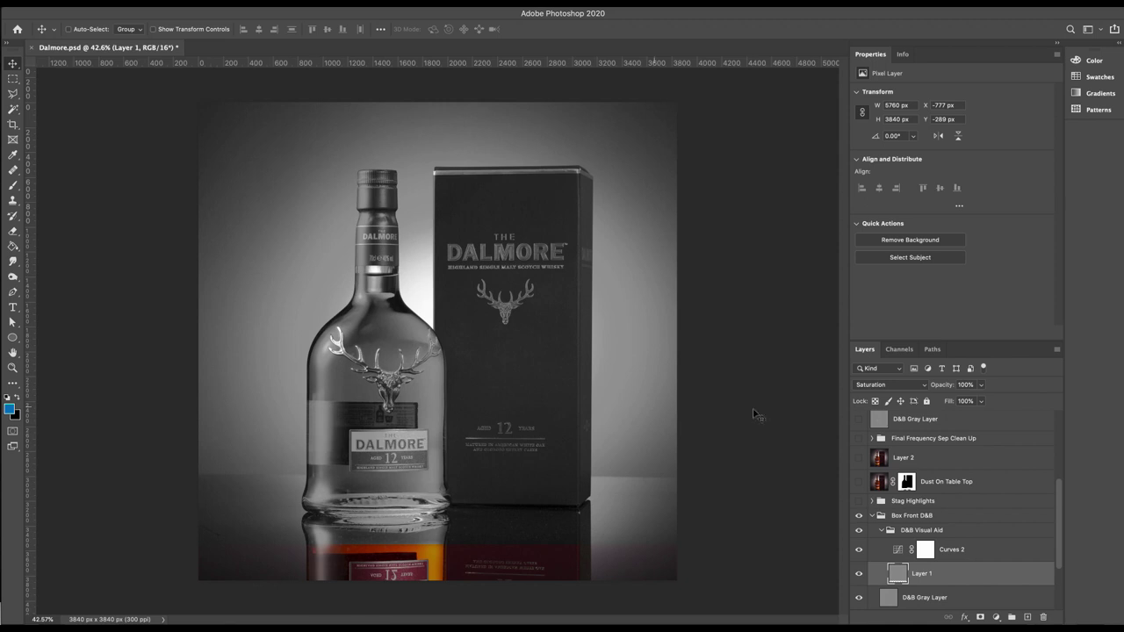
pyautogui.click(859, 554)
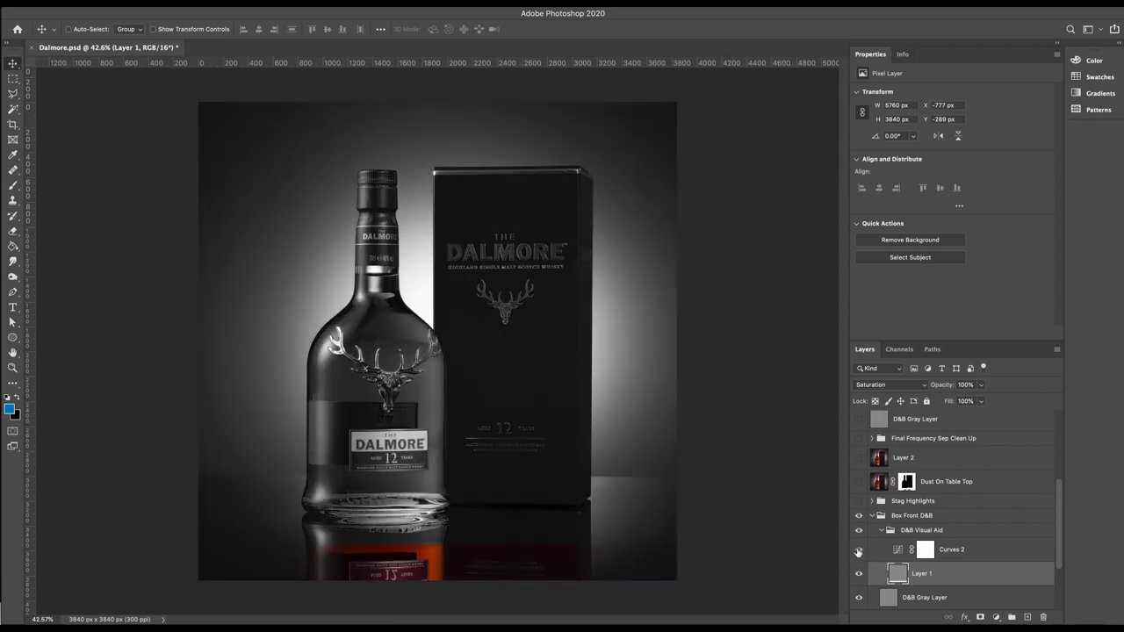
pyautogui.click(859, 553)
pyautogui.click(882, 532)
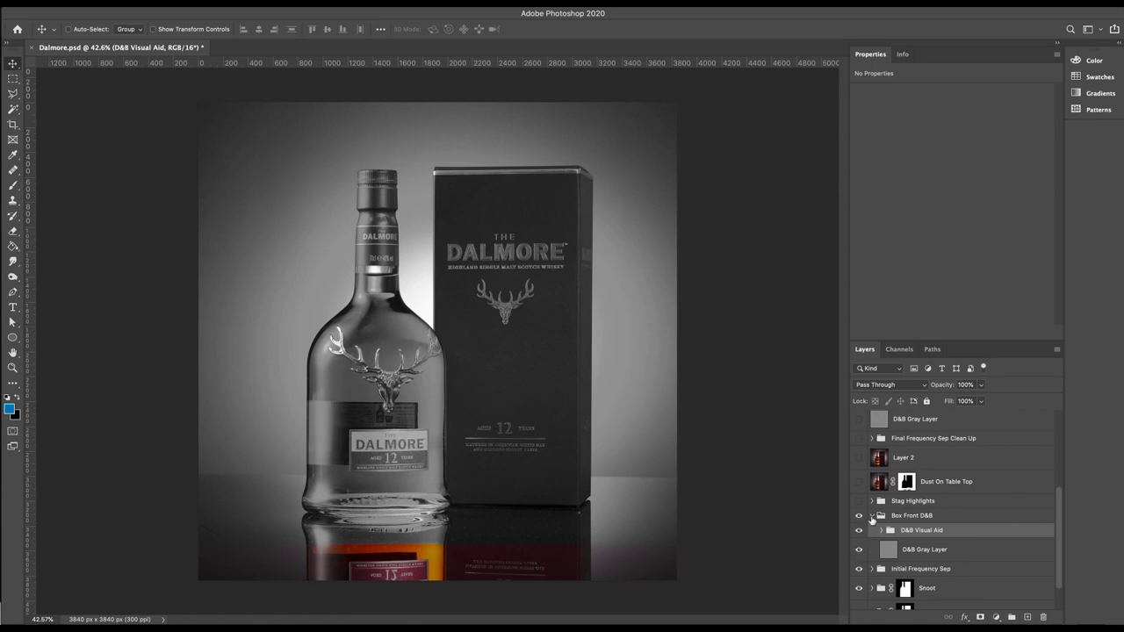
# Step: Hide the D&B Visual Aid group, collapse Box Front D&B, and compare the box front with and without that group
pyautogui.click(858, 517)
pyautogui.click(872, 516)
pyautogui.click(859, 517)
pyautogui.click(859, 517)
pyautogui.click(859, 517)
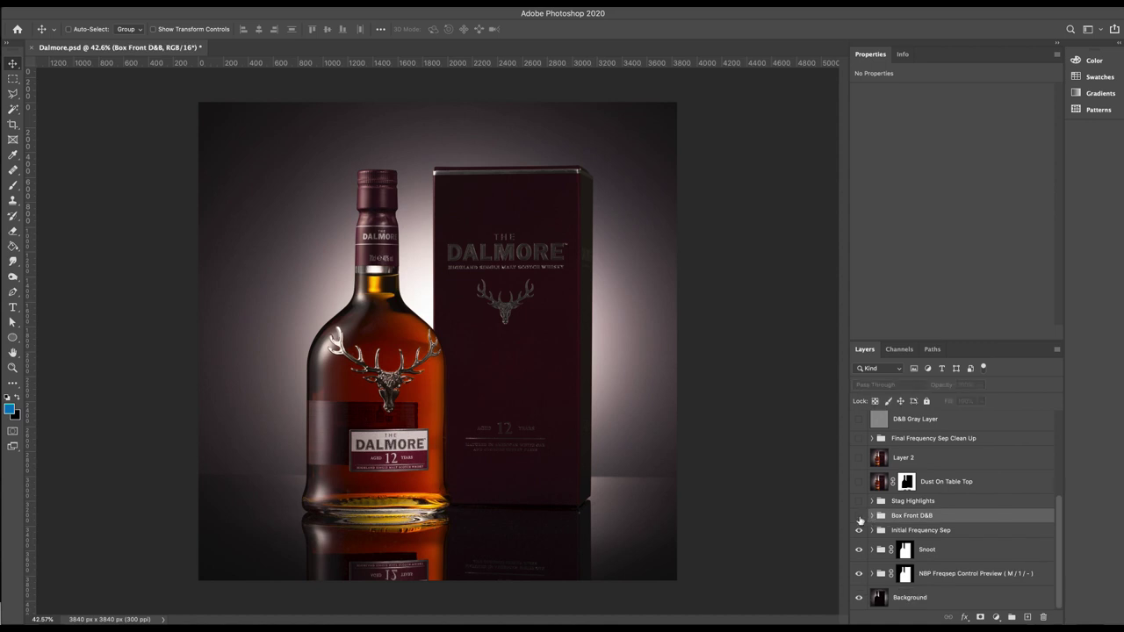
pyautogui.click(859, 517)
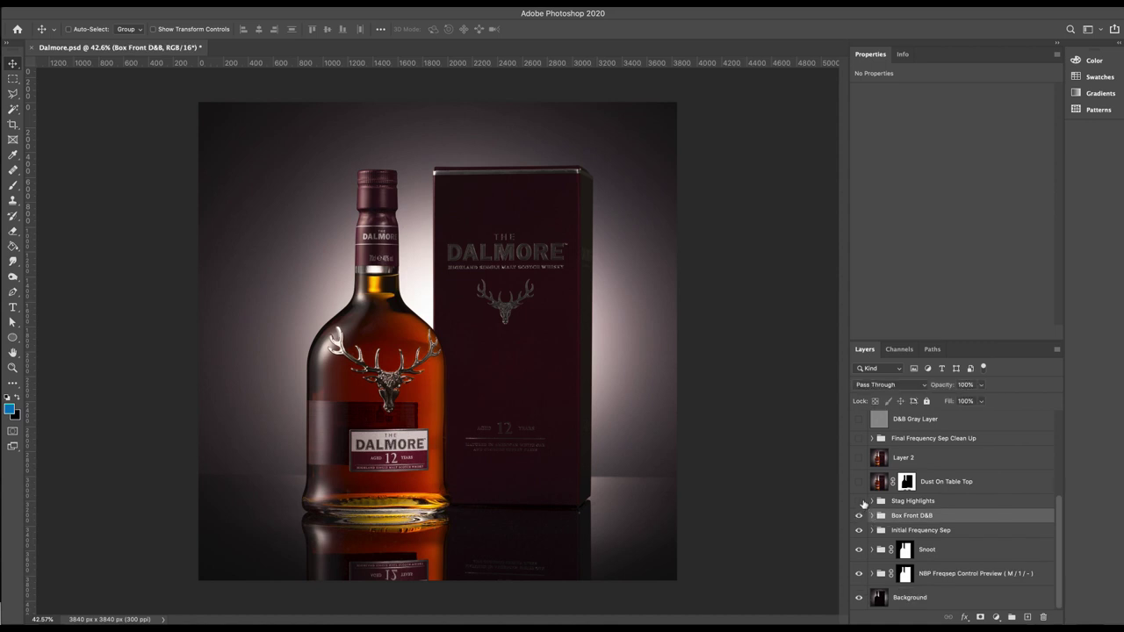
# Step: Reveal and expand the Stag Highlights group, and check the effects of its Curves 3 and Stag Head D&B layers
pyautogui.click(859, 501)
pyautogui.click(859, 501)
pyautogui.click(872, 502)
pyautogui.click(859, 501)
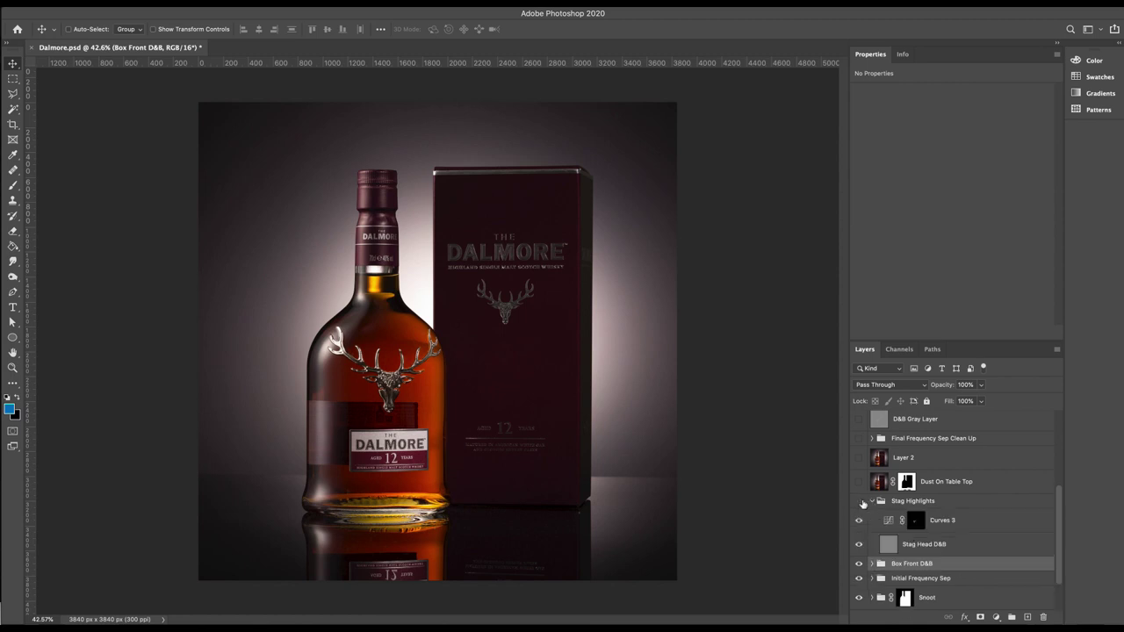
pyautogui.click(860, 521)
pyautogui.click(858, 545)
pyautogui.click(860, 520)
# Step: Try raising the Curves 3 midtone point to input 105, output 222, and undo the change
pyautogui.click(889, 524)
pyautogui.click(962, 185)
pyautogui.moveTo(962, 185); pyautogui.dragTo(952, 141)
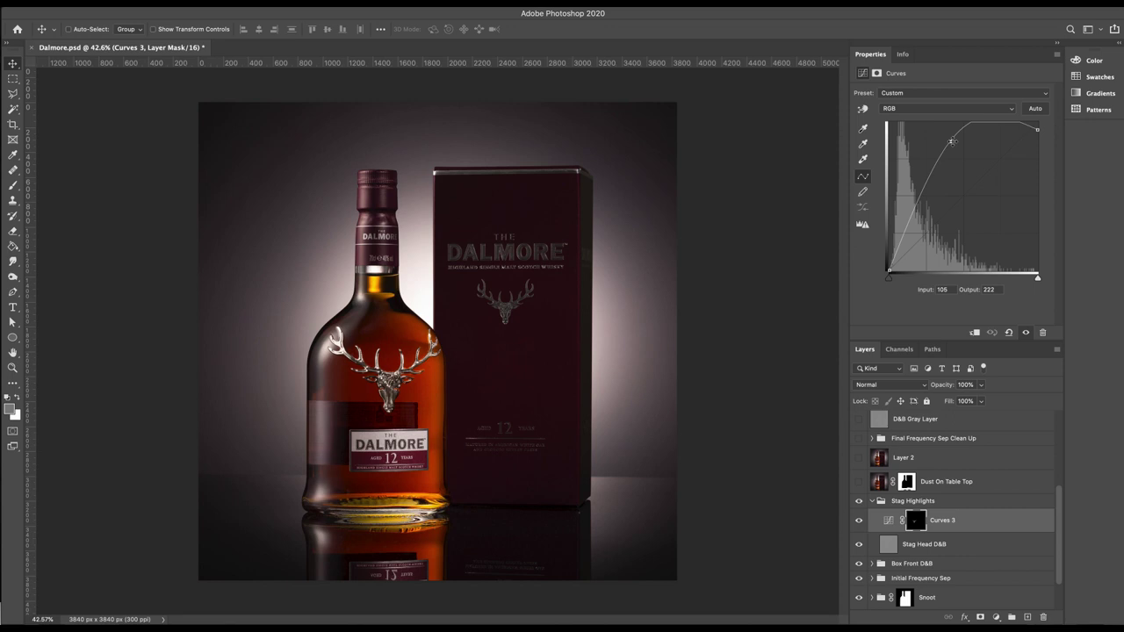
pyautogui.hotkey('ctrl', 'z')
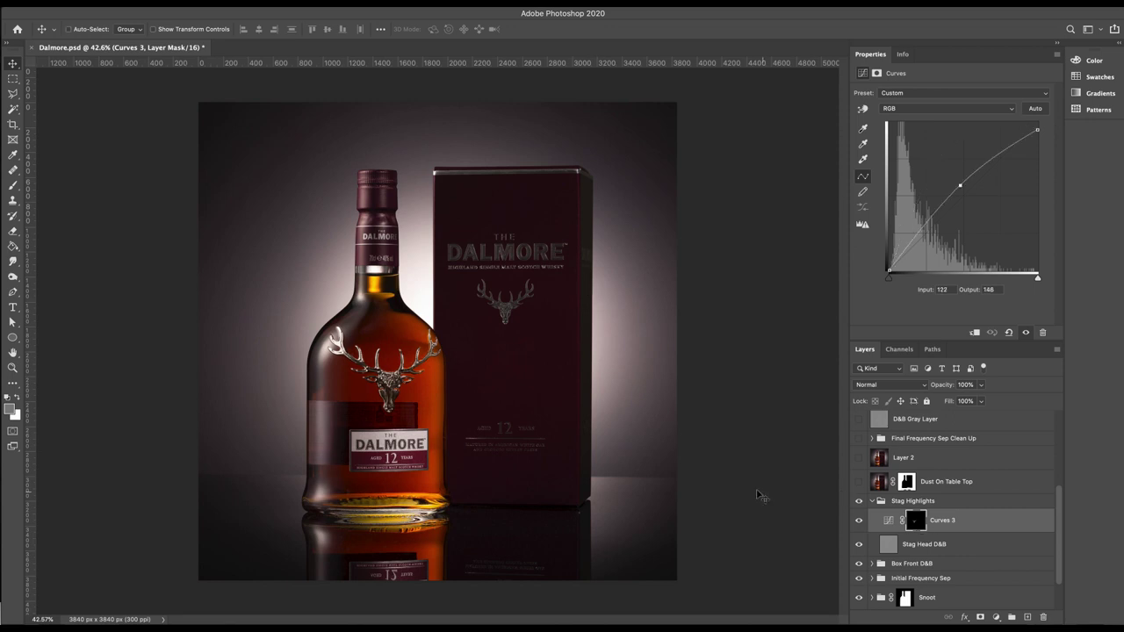
# Step: Compare the bottle's stag head close up with and without Curves 3, and collapse the Stag Highlights group
pyautogui.scroll(8, 374, 392)
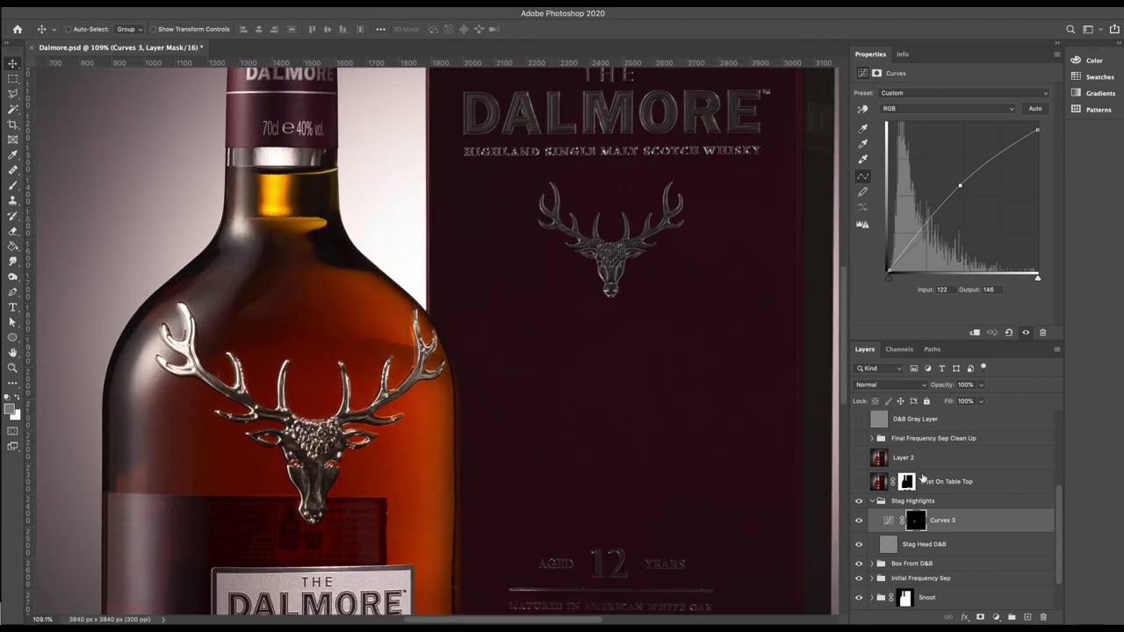
pyautogui.click(859, 521)
pyautogui.click(859, 521)
pyautogui.click(859, 520)
pyautogui.click(860, 520)
pyautogui.click(871, 501)
# Step: Reveal the Dust On Table Top layer and inspect its layer mask on its own
pyautogui.click(859, 481)
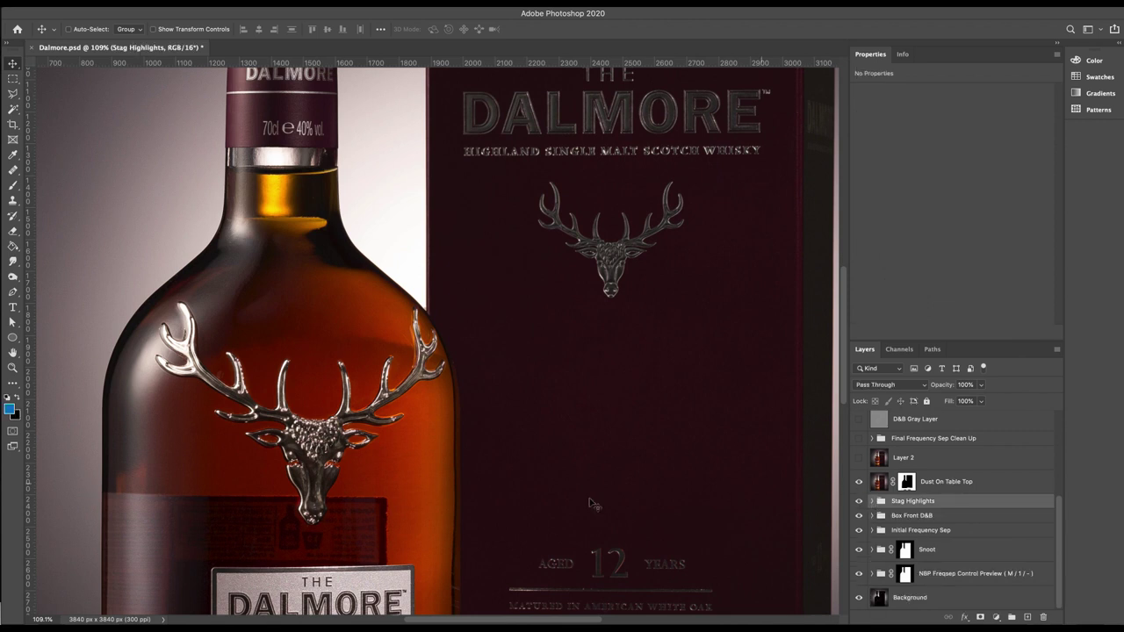
pyautogui.hotkey('ctrl', '0')
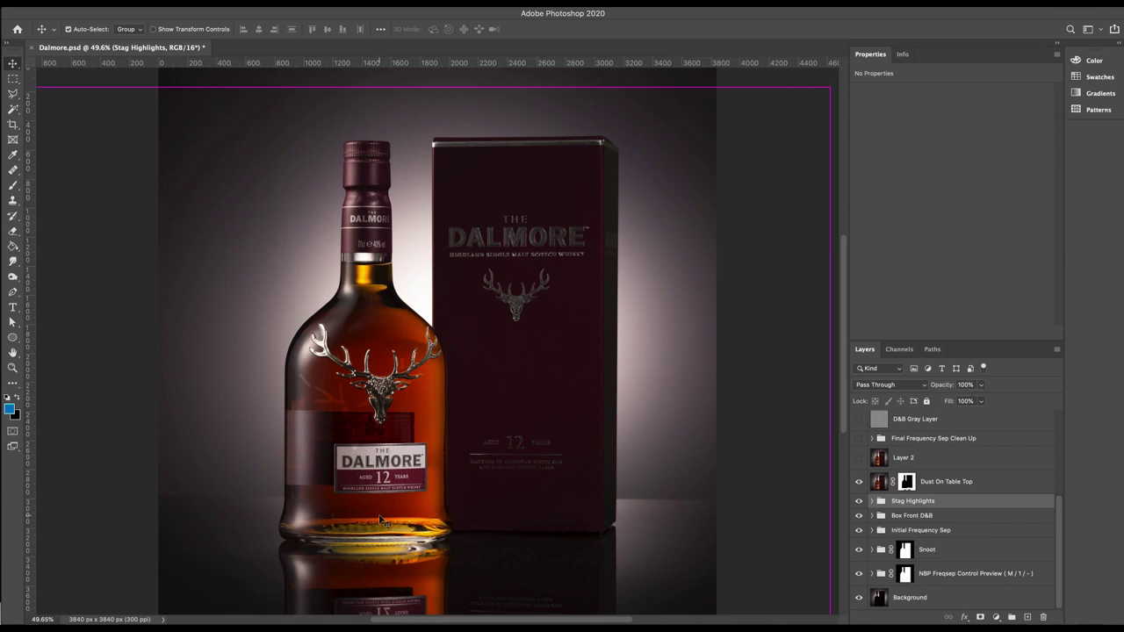
pyautogui.click(957, 490)
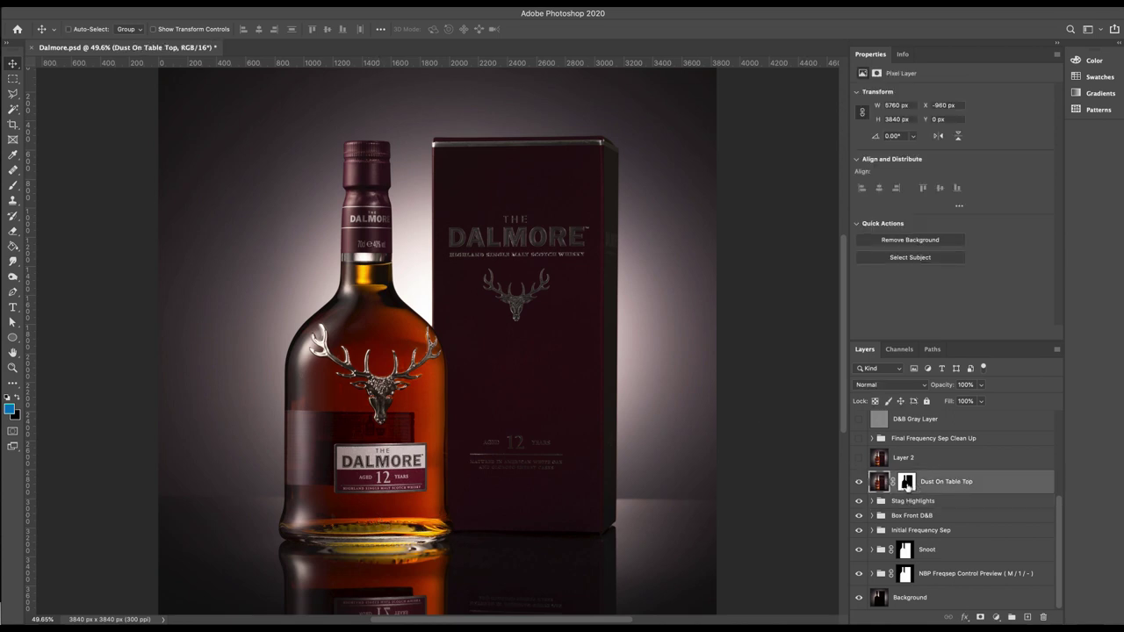
pyautogui.keyDown('alt'); pyautogui.click(907, 485); pyautogui.keyUp('alt')
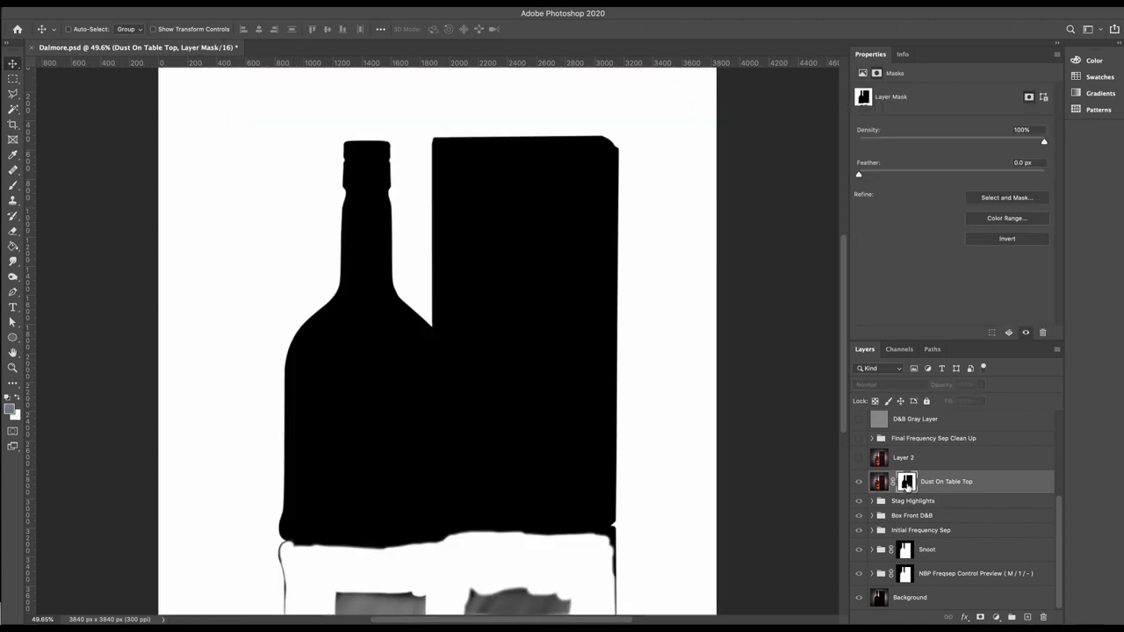
pyautogui.keyDown('alt'); pyautogui.click(907, 486); pyautogui.keyUp('alt')
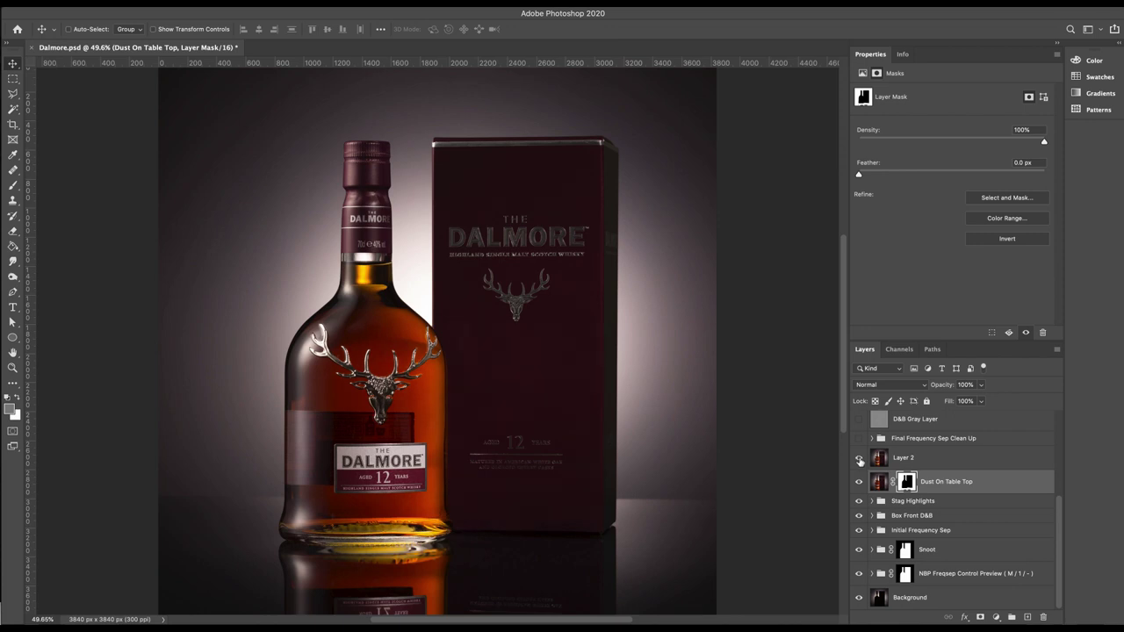
# Step: Reveal Layer 2, and compare the bottle close up with and without the expanded Final Frequency Sep Clean Up group
pyautogui.click(910, 461)
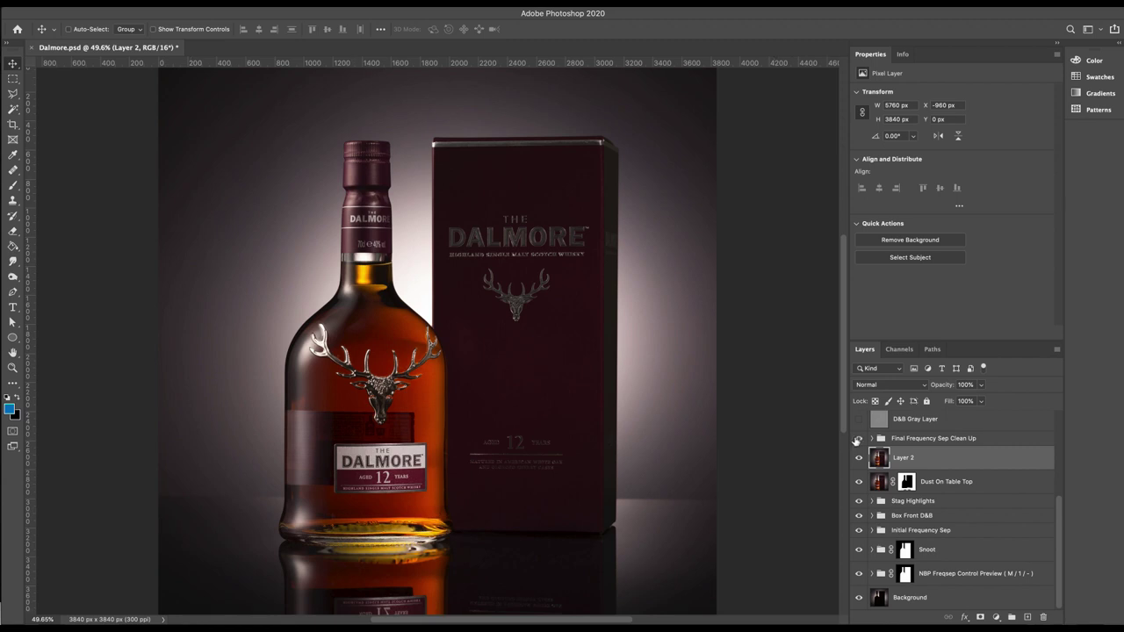
pyautogui.click(870, 438)
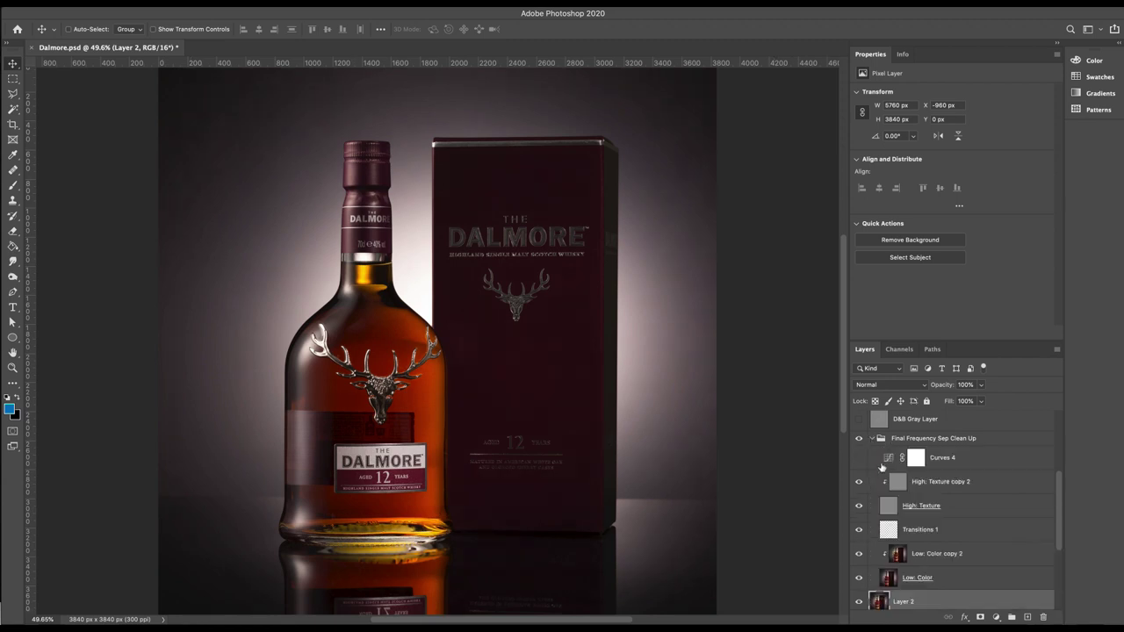
pyautogui.scroll(8, 410, 409)
pyautogui.scroll(-5, 410, 409)
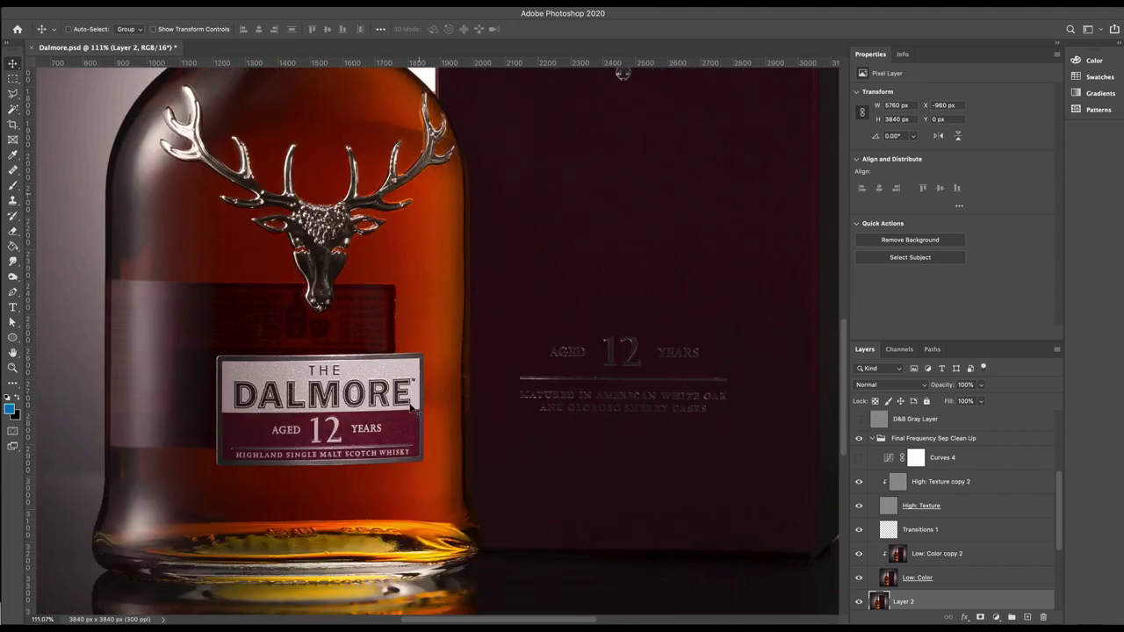
pyautogui.click(860, 439)
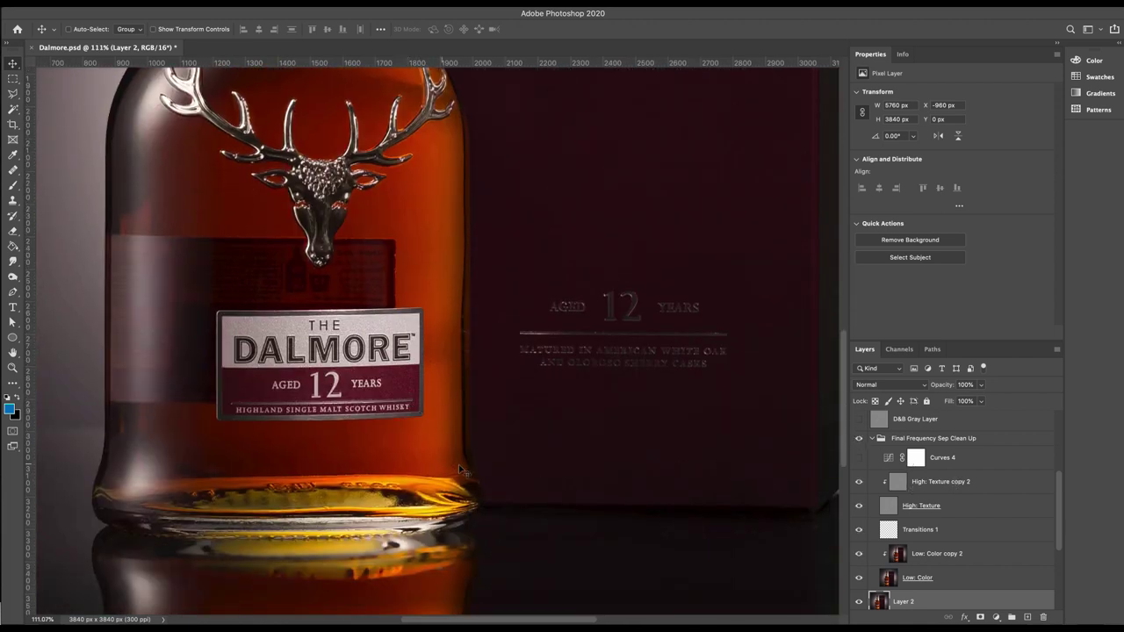
pyautogui.click(859, 439)
# Step: Hide the High: Texture copy 2, High: Texture and Transitions 1 layers, and compare the image with and without Low: Color copy 2
pyautogui.scroll(-2, 931, 533)
pyautogui.click(860, 435)
pyautogui.click(859, 458)
pyautogui.click(860, 482)
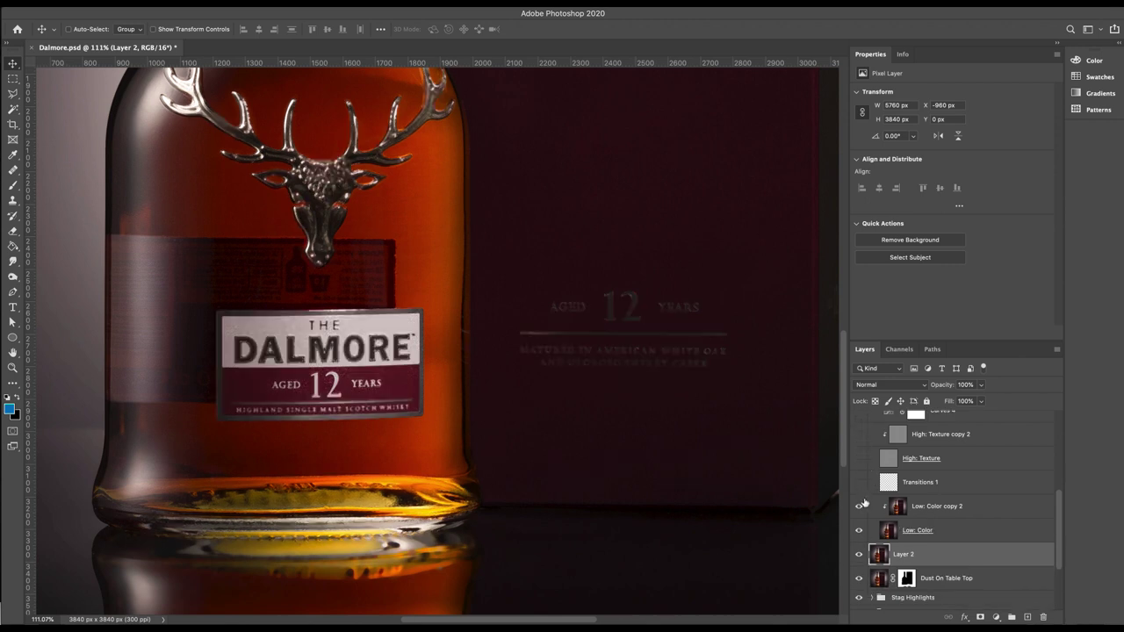
pyautogui.click(859, 508)
pyautogui.click(859, 508)
# Step: Reveal the High: Texture and High: Texture copy 2 layers, and collapse the Final Frequency Sep Clean Up group
pyautogui.click(859, 458)
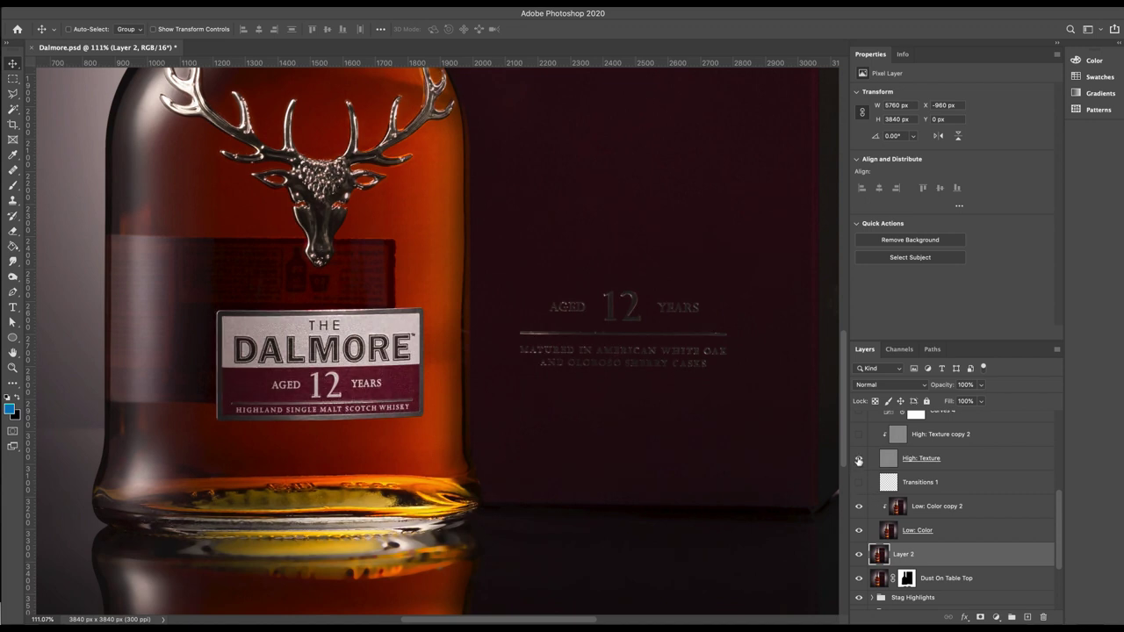
pyautogui.scroll(3, 858, 442)
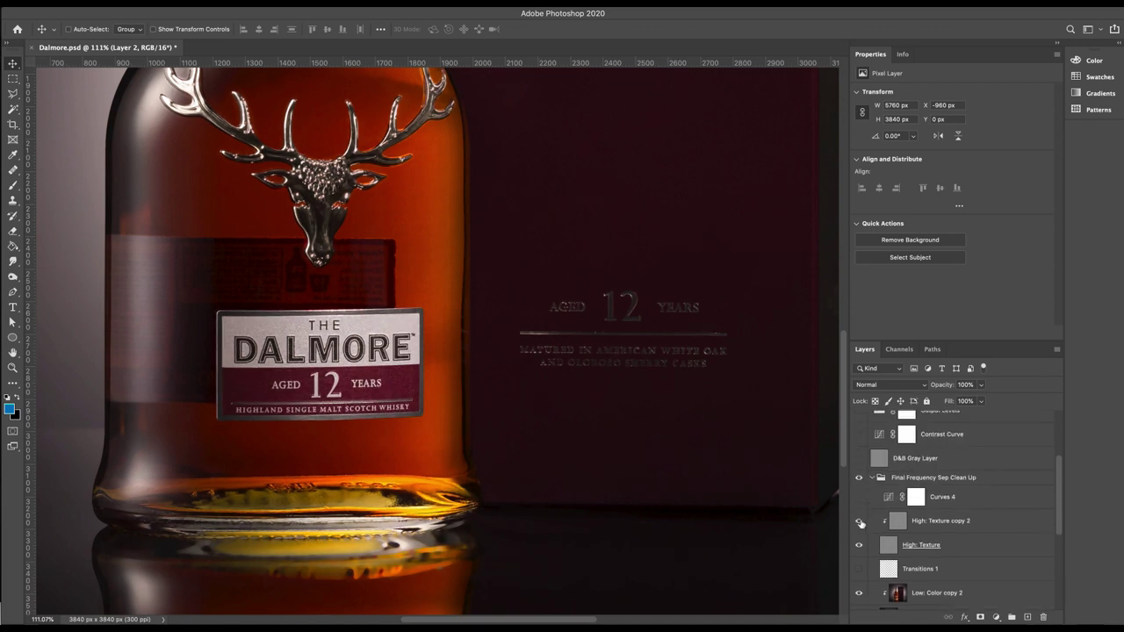
pyautogui.click(860, 523)
pyautogui.click(873, 477)
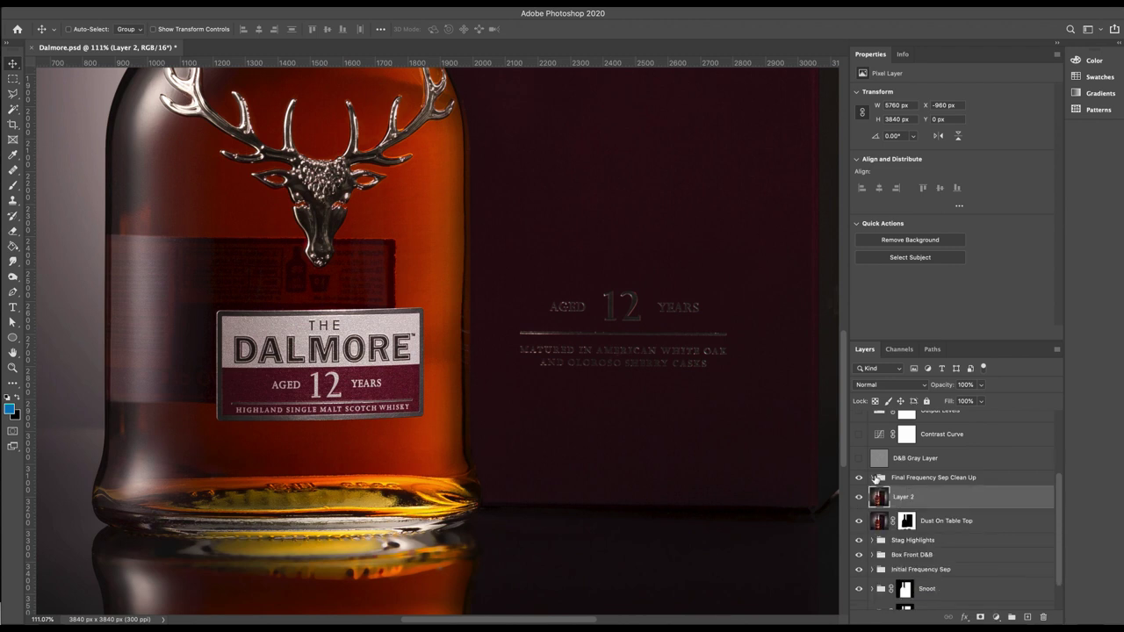
# Step: Reveal the D&B Gray Layer, Contrast Curve, Output Levels and Layer 3 layers, and show the Output Levels adjustment's settings
pyautogui.hotkey('ctrl', '0')
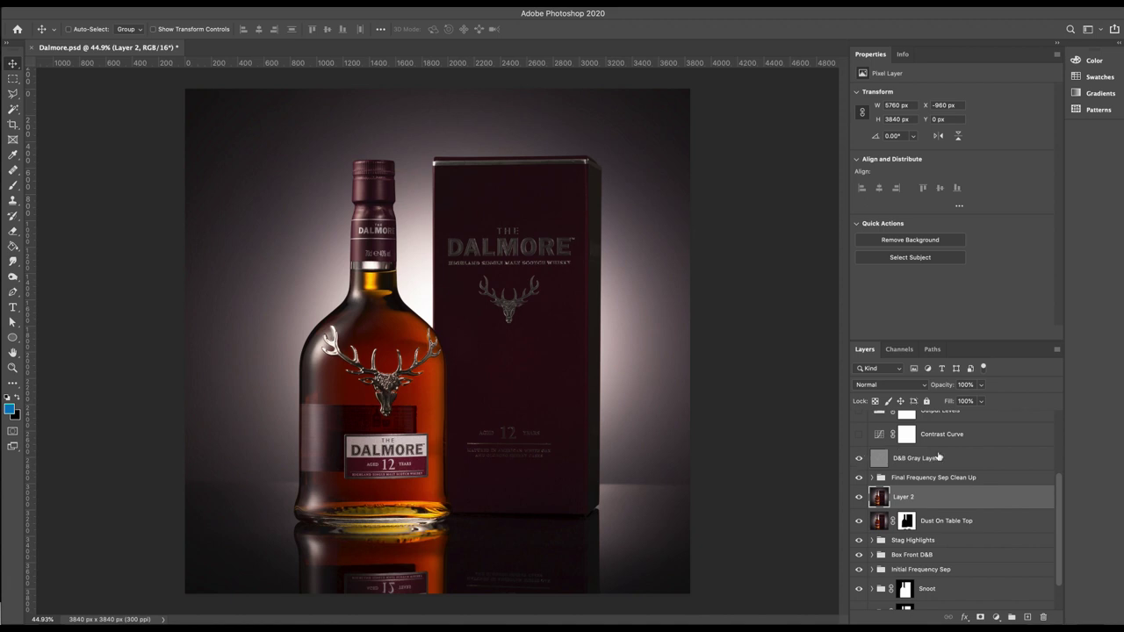
pyautogui.scroll(3, 936, 459)
pyautogui.click(859, 545)
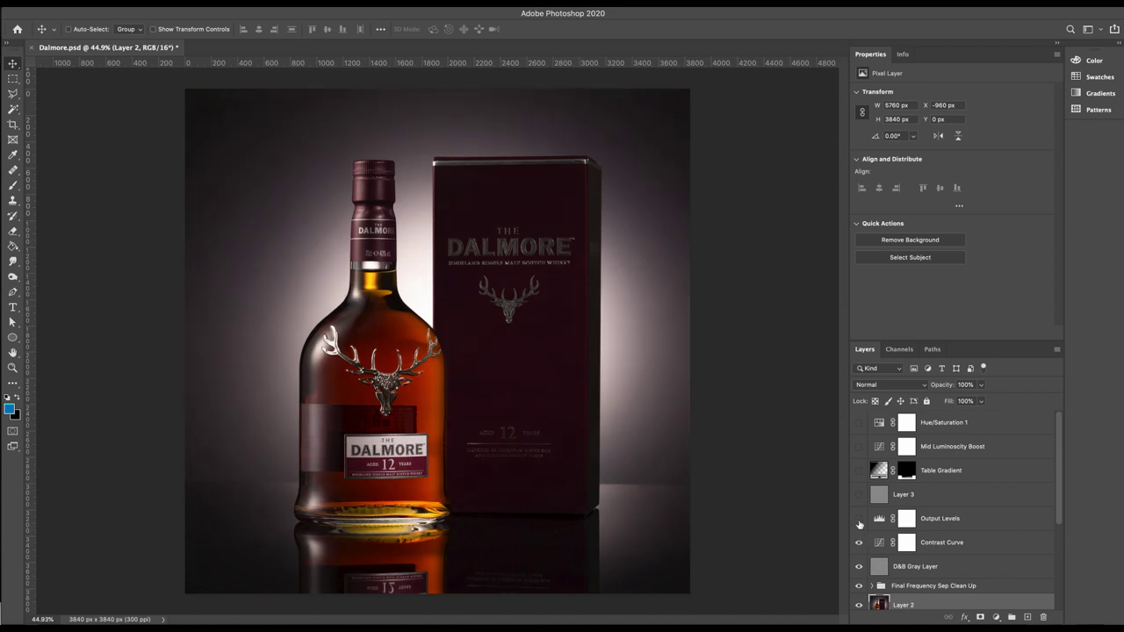
pyautogui.click(860, 522)
pyautogui.click(880, 520)
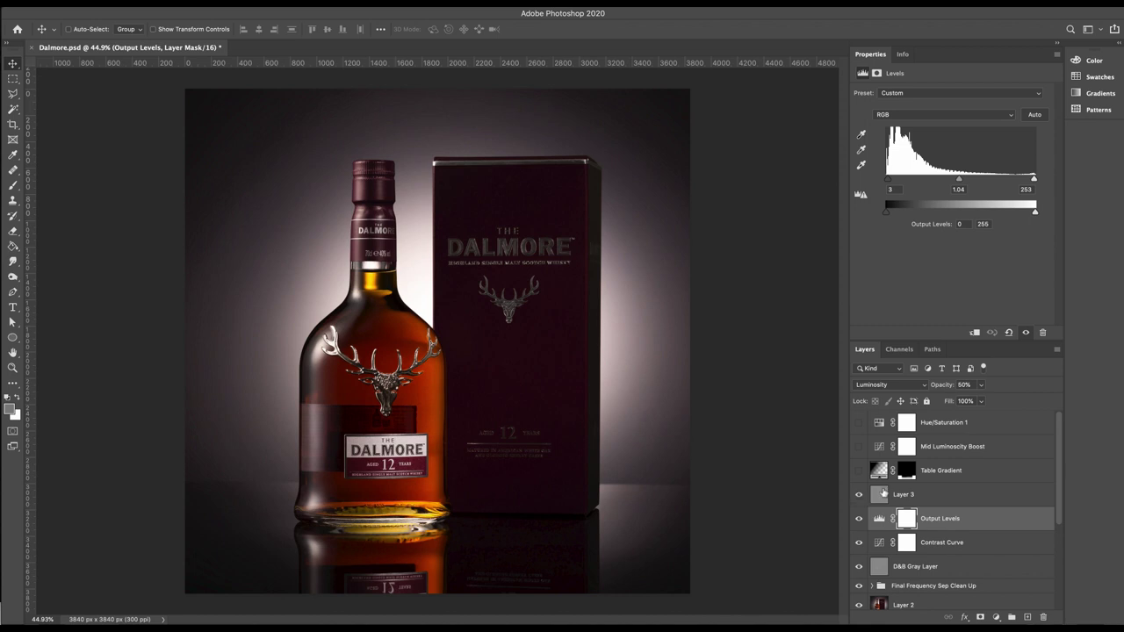
# Step: Reveal the Table Gradient layer, comparing the tabletop with and without it
pyautogui.click(860, 471)
pyautogui.click(859, 472)
pyautogui.click(859, 471)
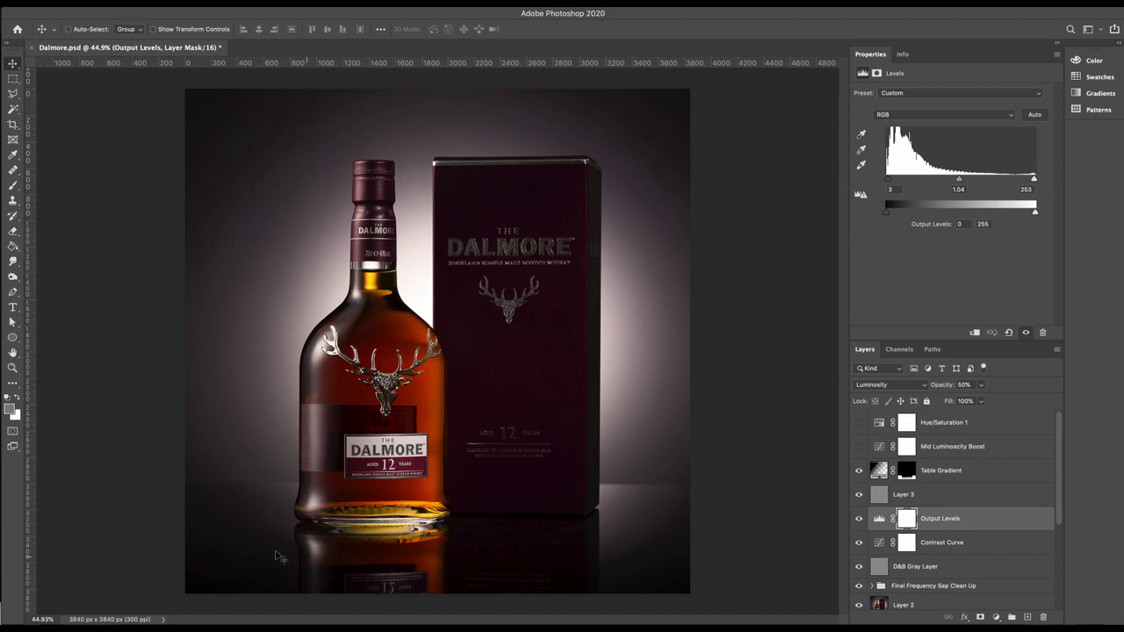
# Step: Compare the image with the Table Gradient mask disabled and enabled, and inspect that mask on its own
pyautogui.keyDown('shift'); pyautogui.click(905, 472); pyautogui.keyUp('shift')
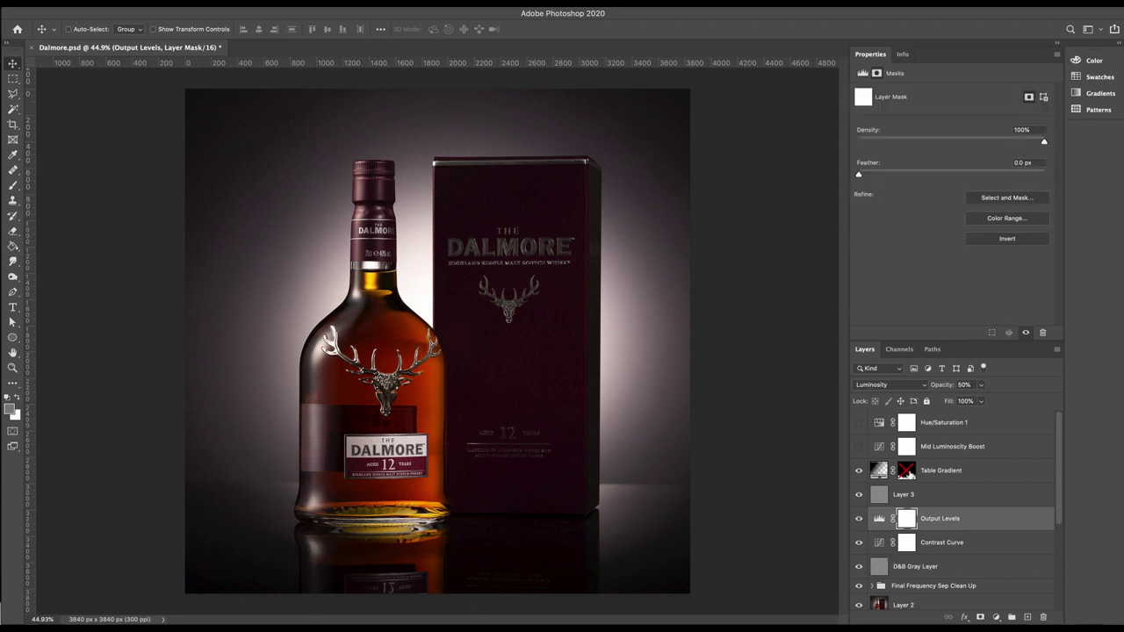
pyautogui.keyDown('shift'); pyautogui.click(905, 471); pyautogui.keyUp('shift')
pyautogui.keyDown('alt'); pyautogui.click(906, 473); pyautogui.keyUp('alt')
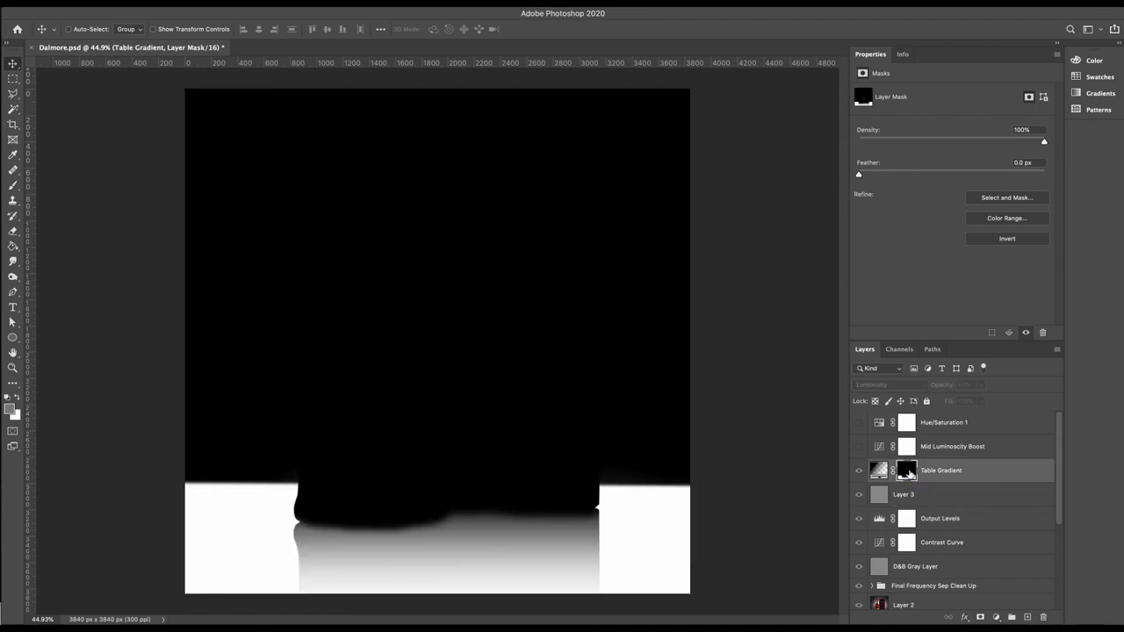
pyautogui.keyDown('alt'); pyautogui.click(906, 472); pyautogui.keyUp('alt')
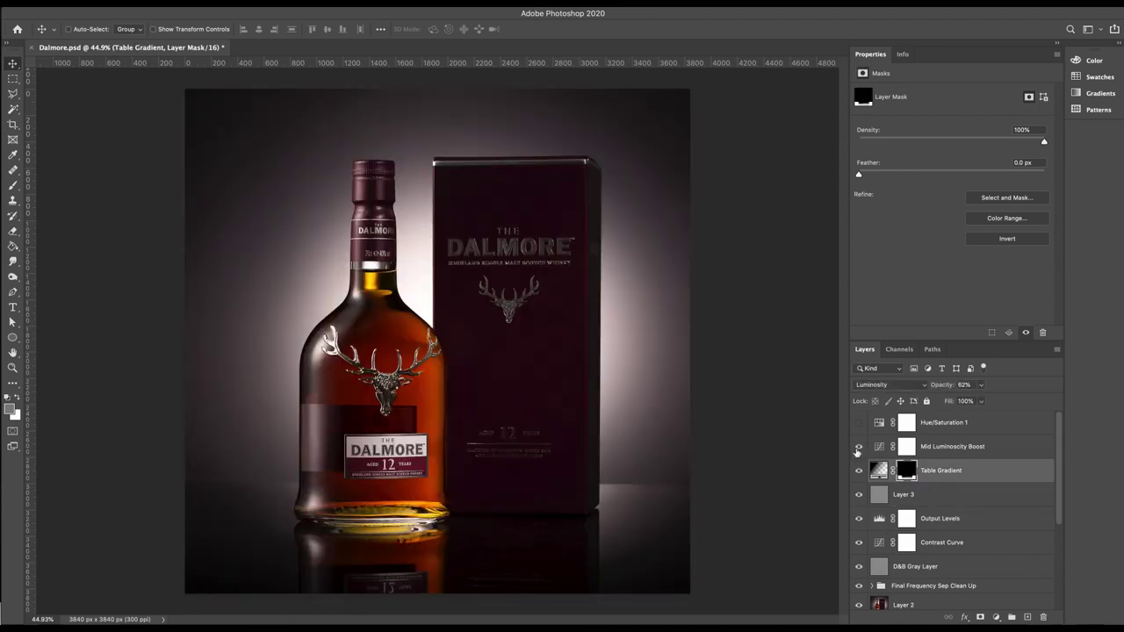
# Step: Reveal the Mid Luminoscity Boost and Hue/Saturation 1 adjustments, comparing the image with and without Hue/Saturation 1
pyautogui.click(858, 446)
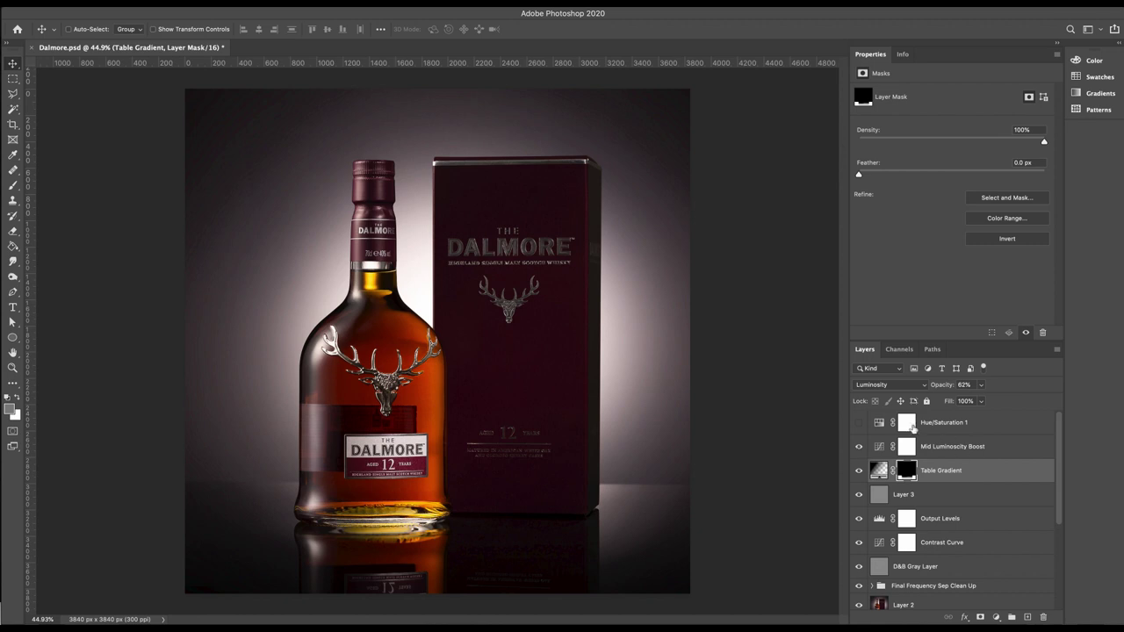
pyautogui.click(860, 423)
pyautogui.click(859, 423)
pyautogui.click(859, 423)
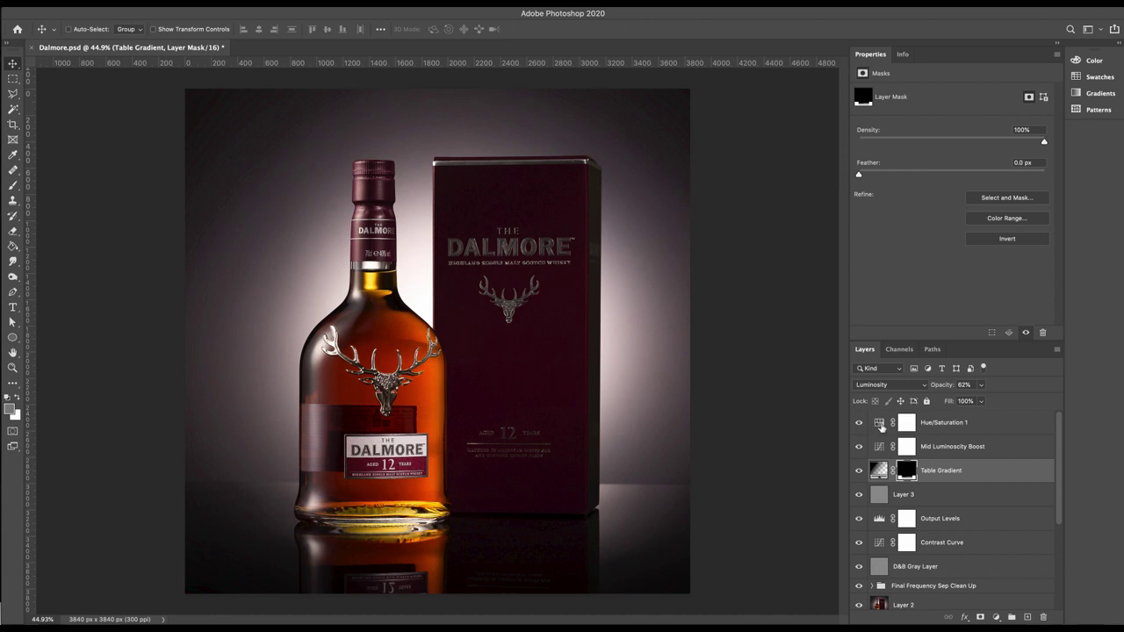
# Step: Examine the Reds settings of Hue/Saturation 1, and compare the image with and without the adjustment
pyautogui.click(882, 427)
pyautogui.click(920, 110)
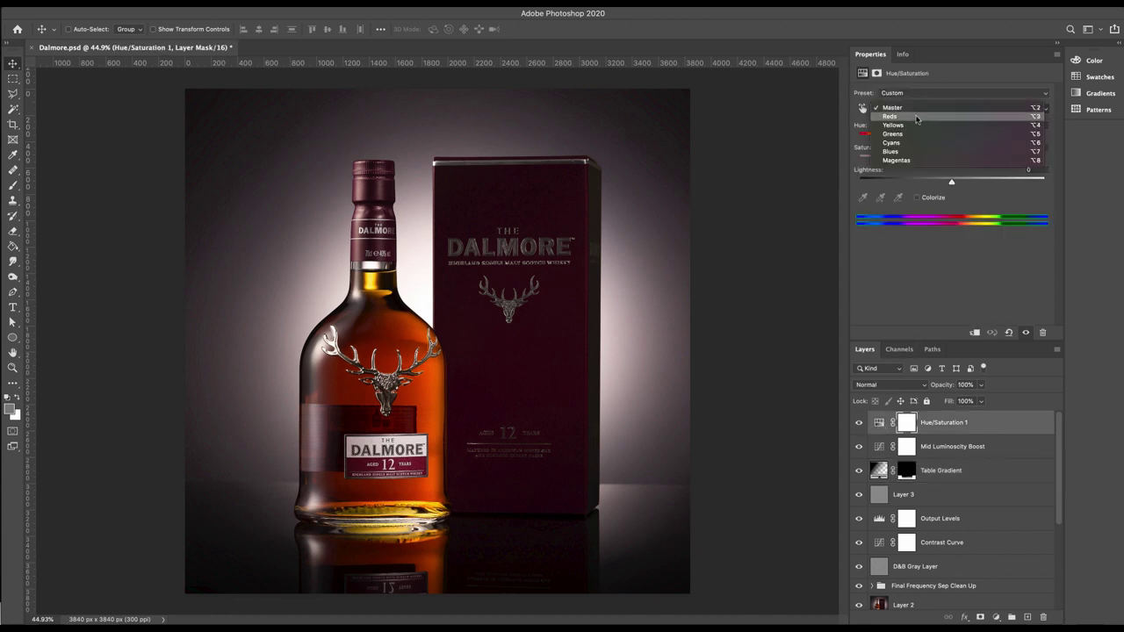
pyautogui.click(918, 119)
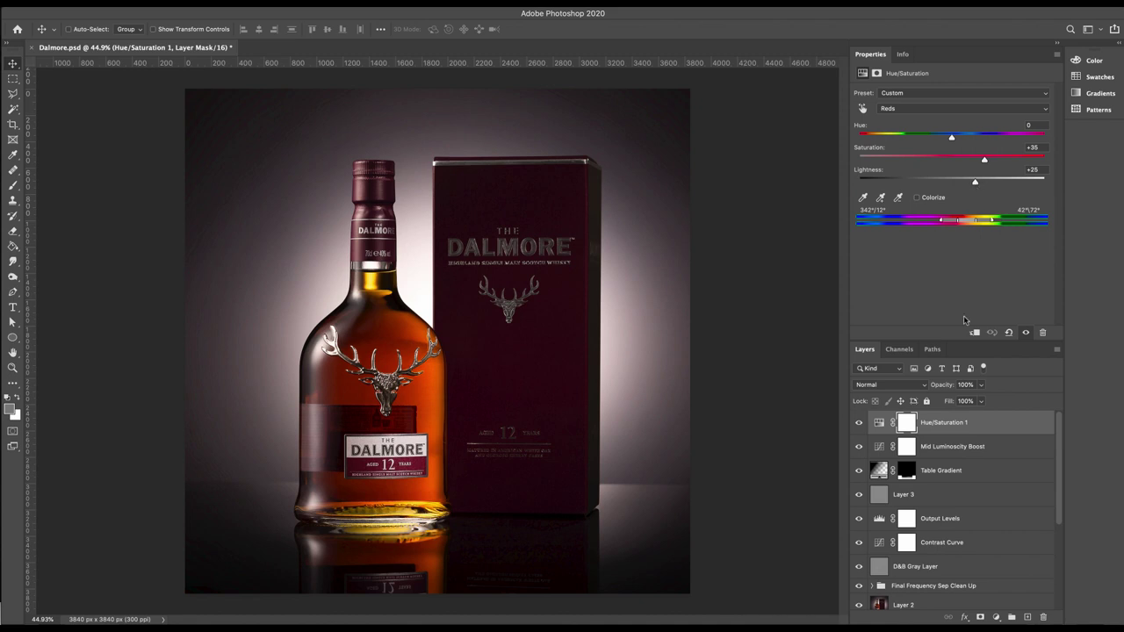
pyautogui.click(859, 423)
pyautogui.click(859, 423)
pyautogui.click(859, 423)
pyautogui.click(858, 424)
pyautogui.click(862, 198)
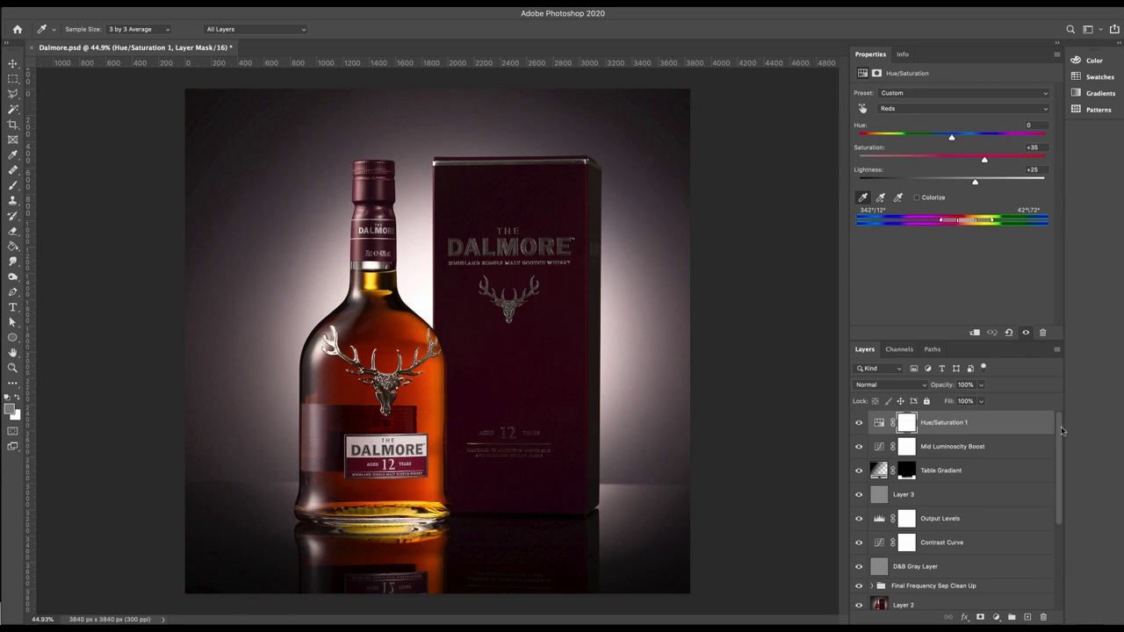
pyautogui.moveTo(1058, 432); pyautogui.dragTo(1060, 374)
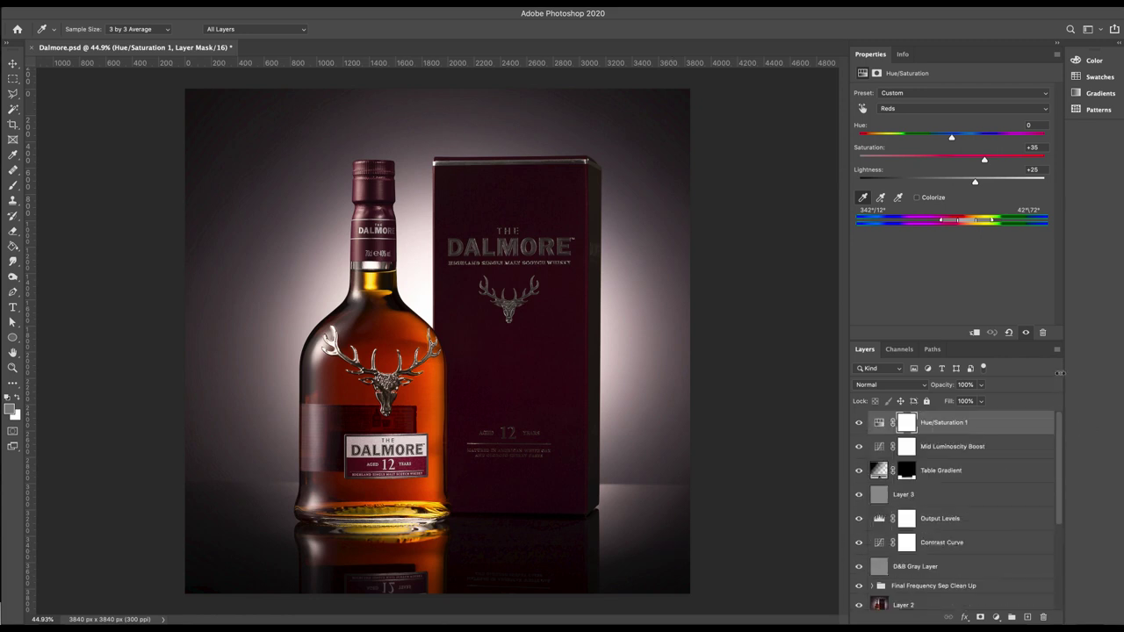